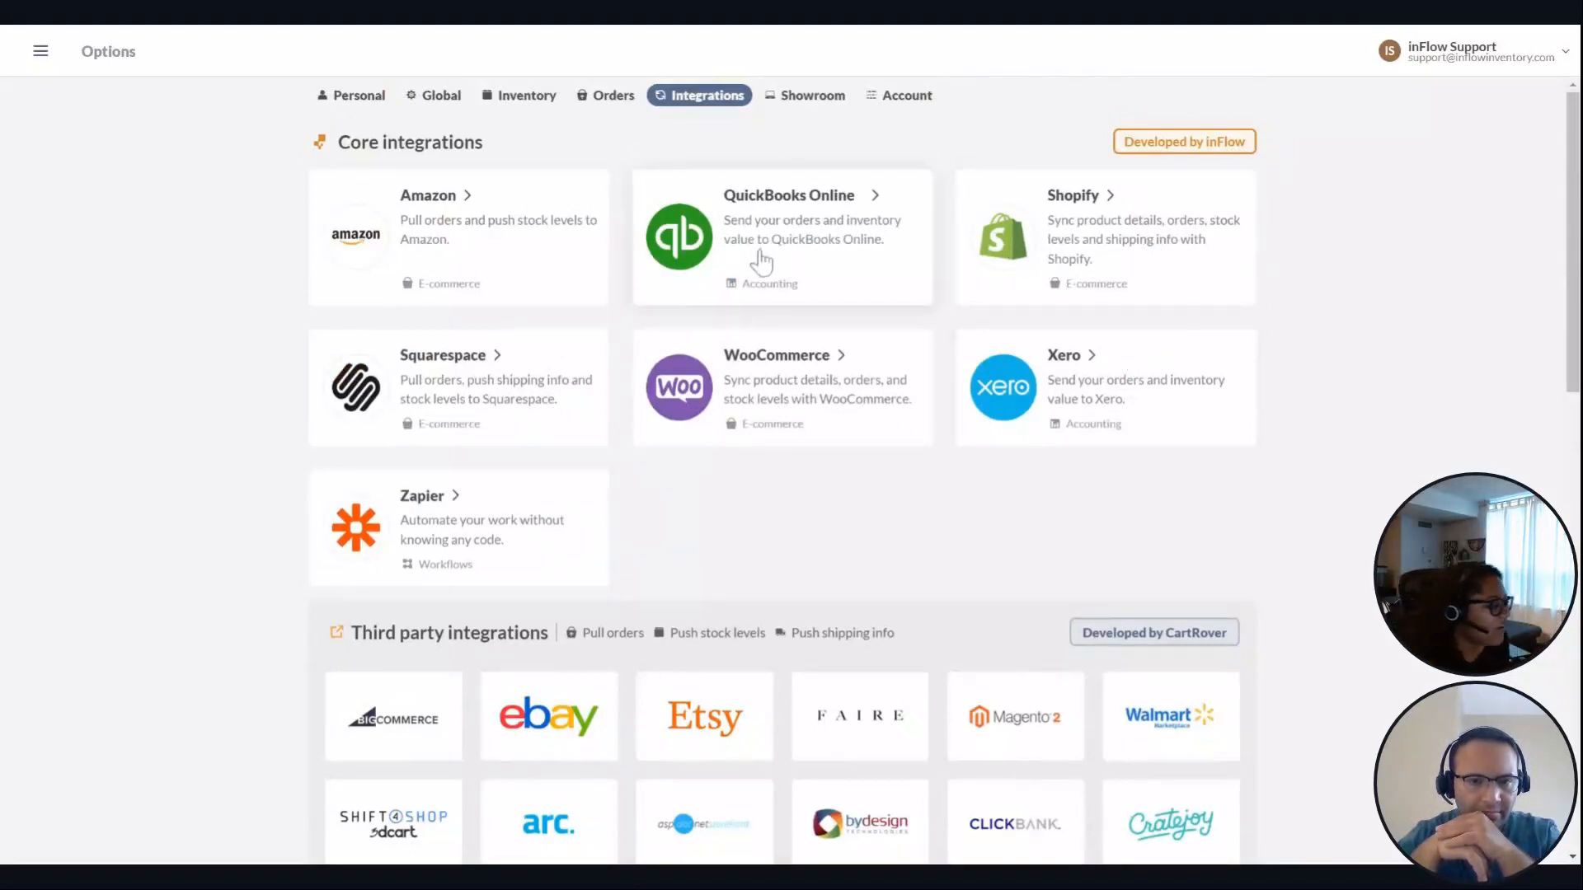
Start the QuickBooks Online integration setup and launch the Connect to QuickBooks sign-in
left_click(761, 262)
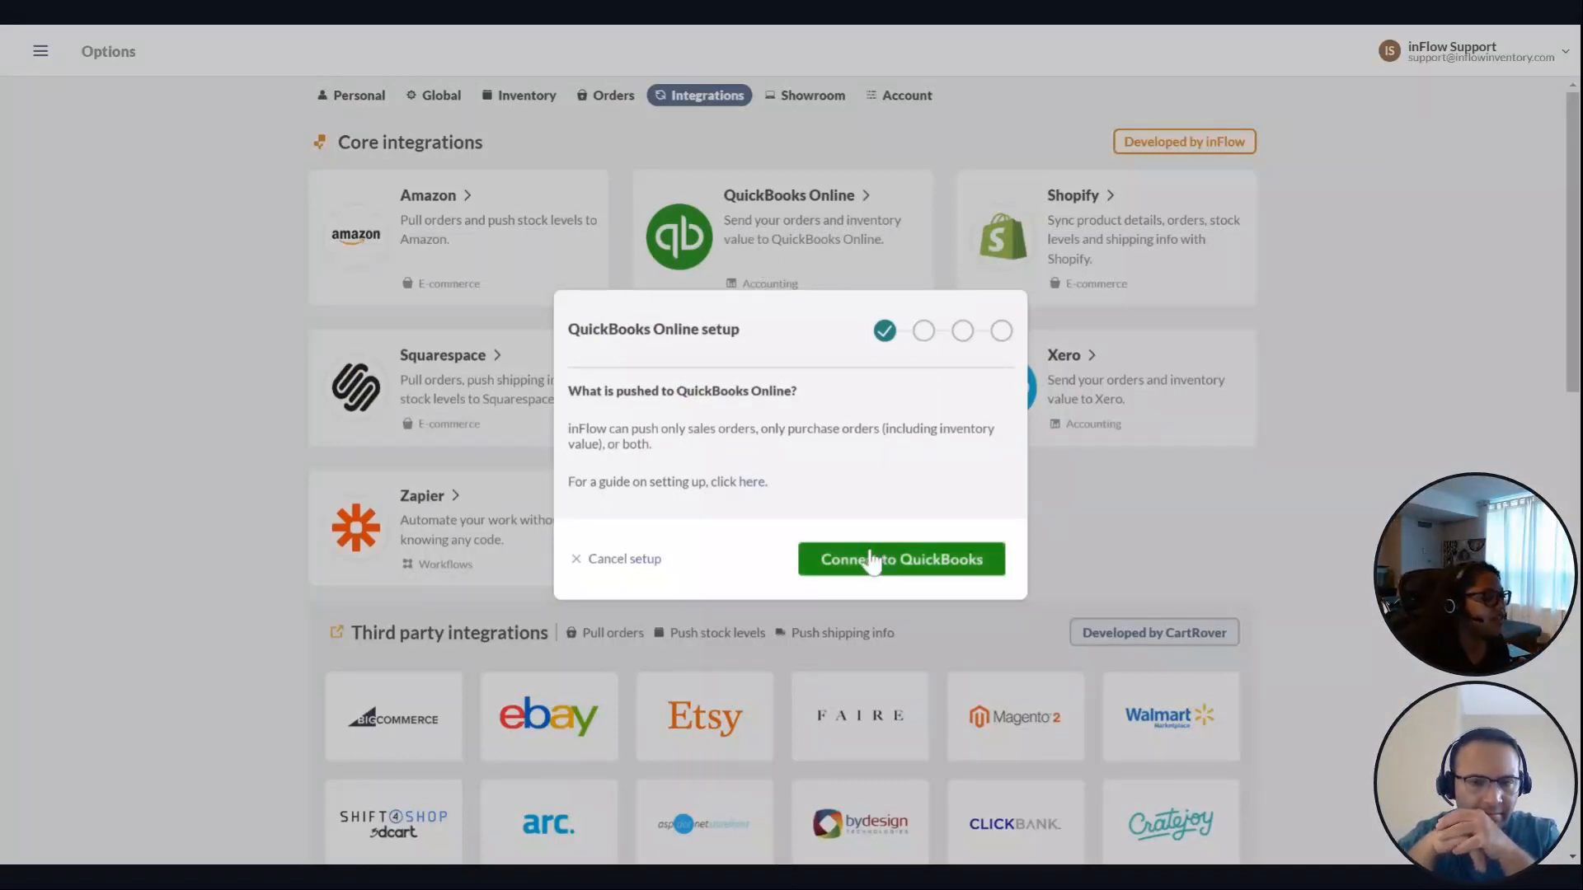
left_click(947, 547)
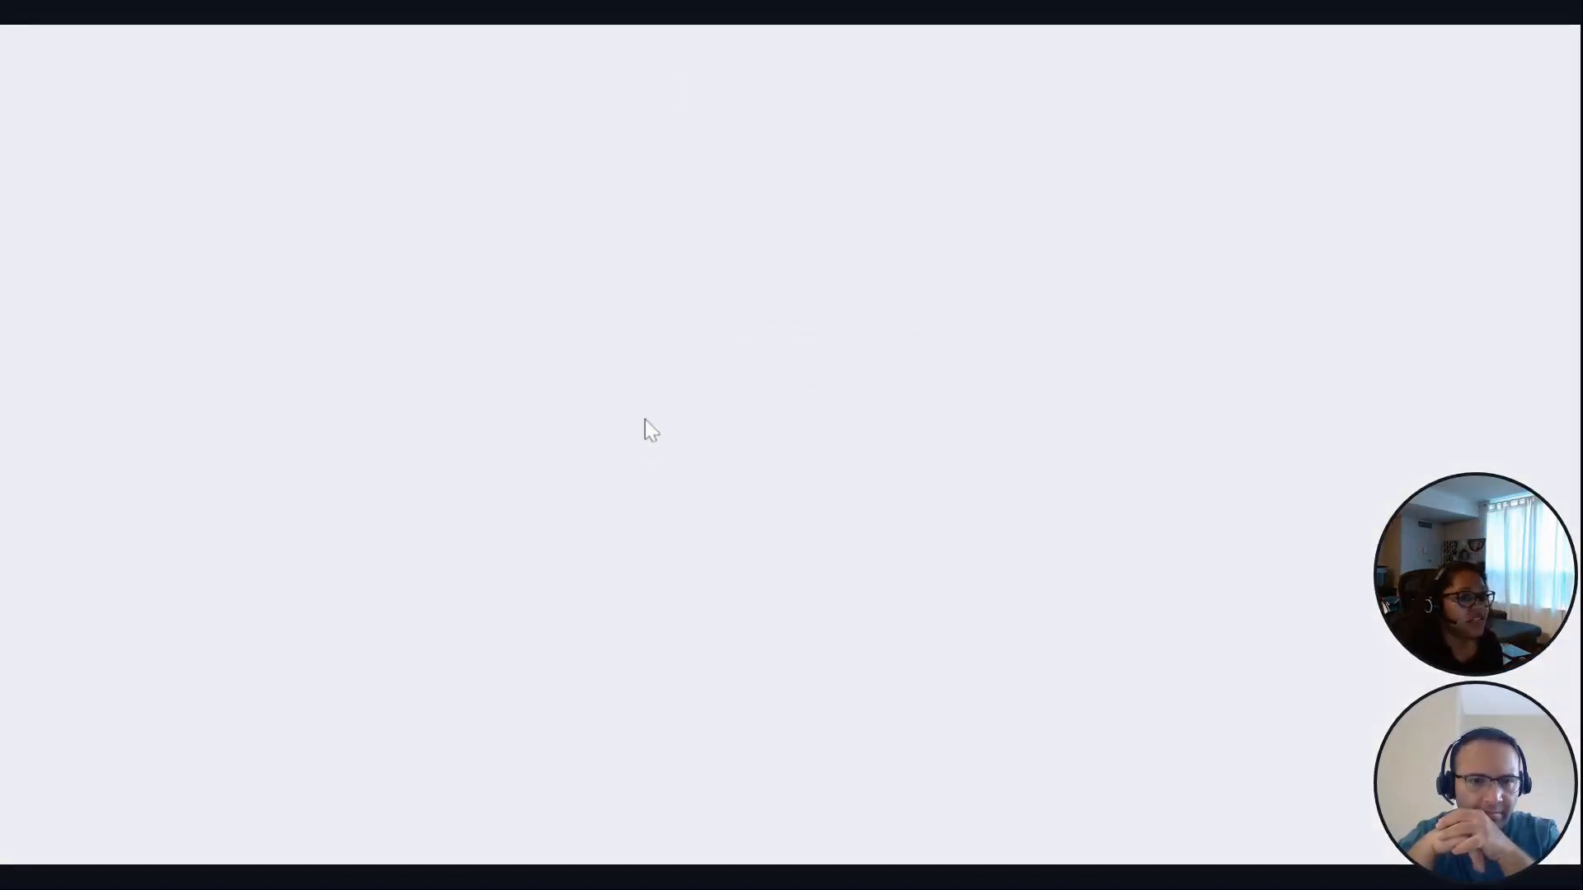
Sign in to Intuit with the account password, paste the 6-digit verification code, and confirm the phone number
left_click(730, 486)
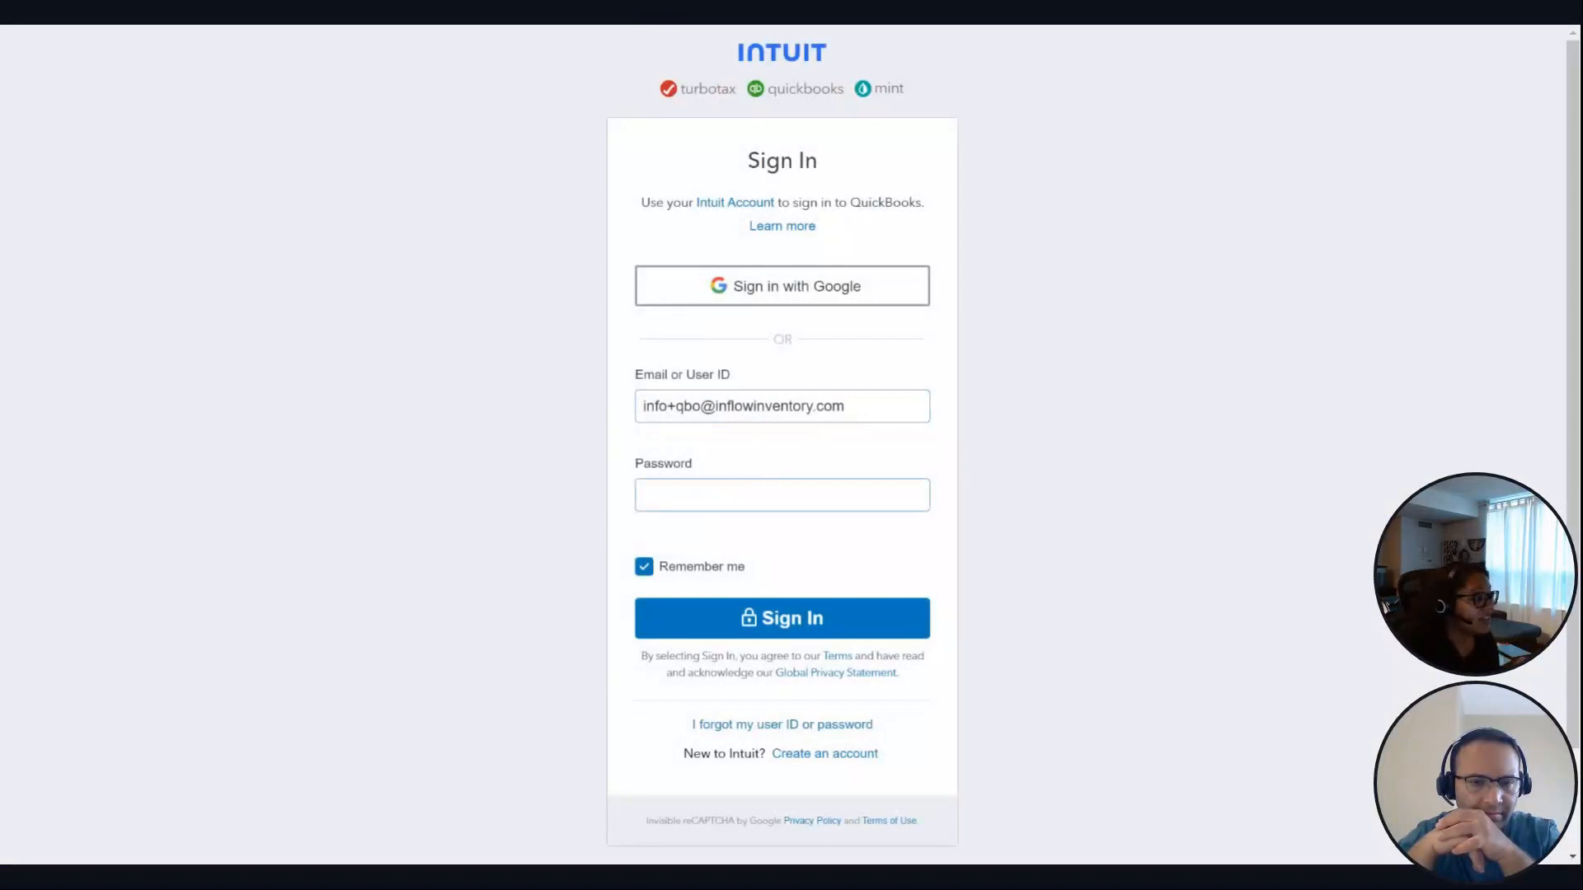
left_click(730, 495)
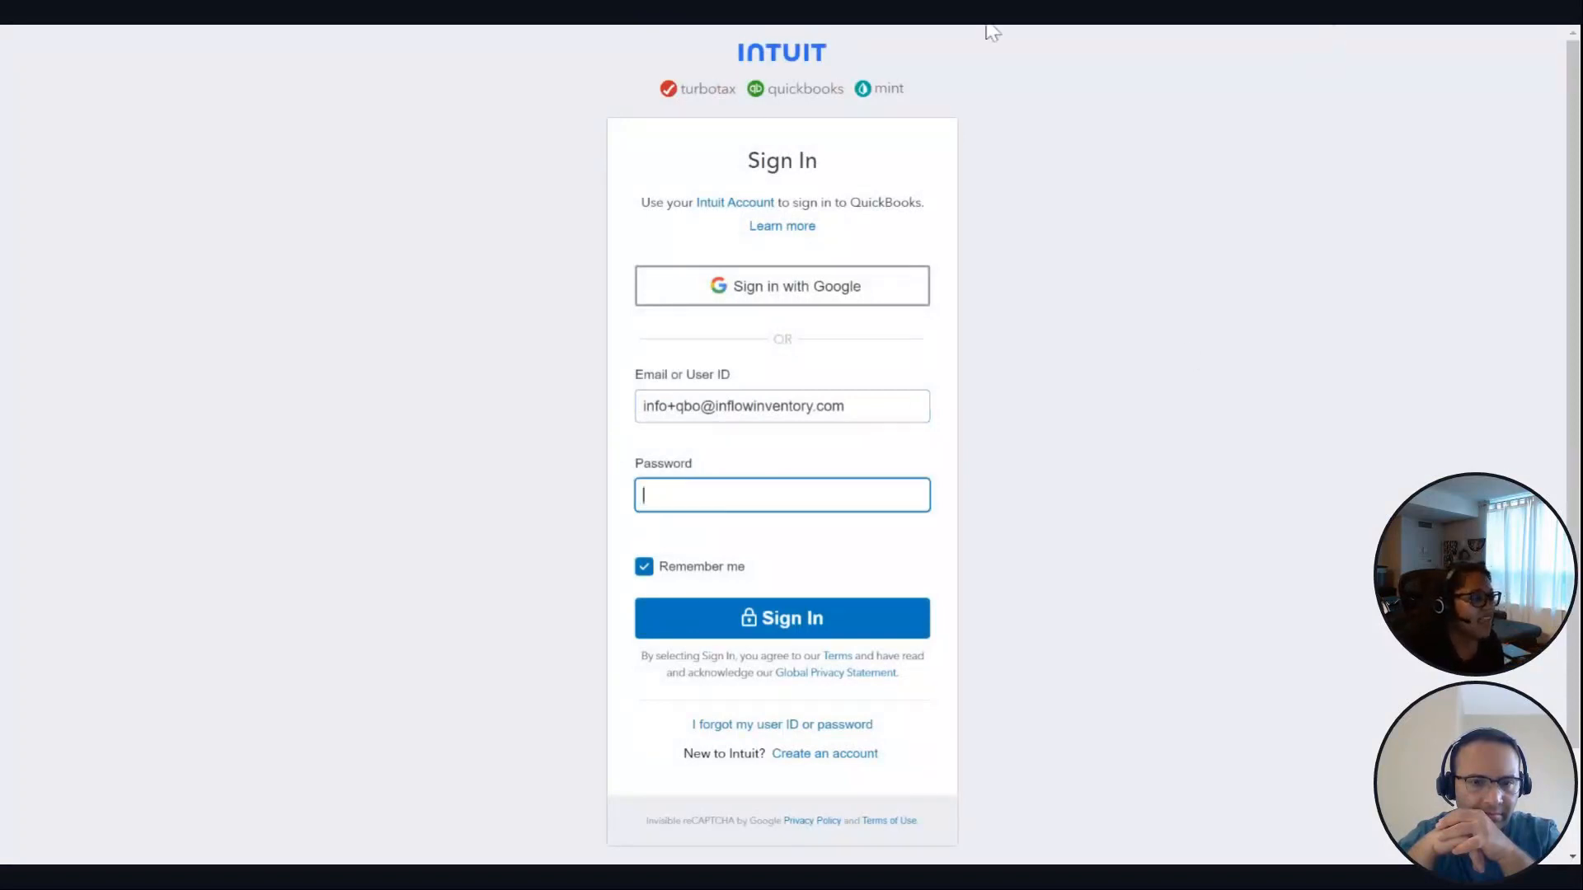
left_click(1387, 34)
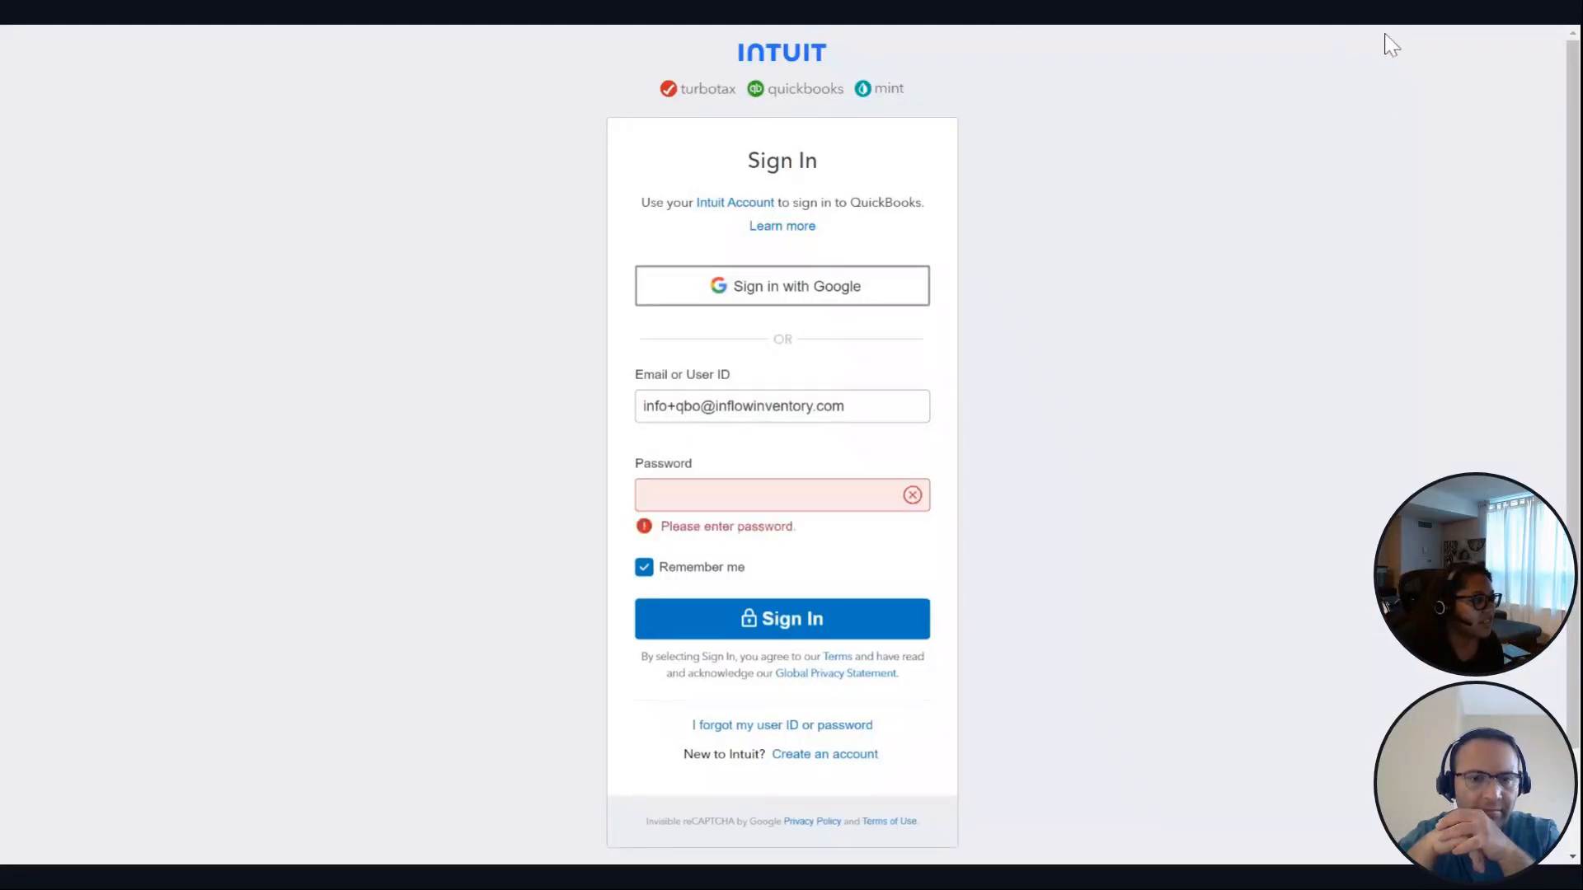
left_click(647, 619)
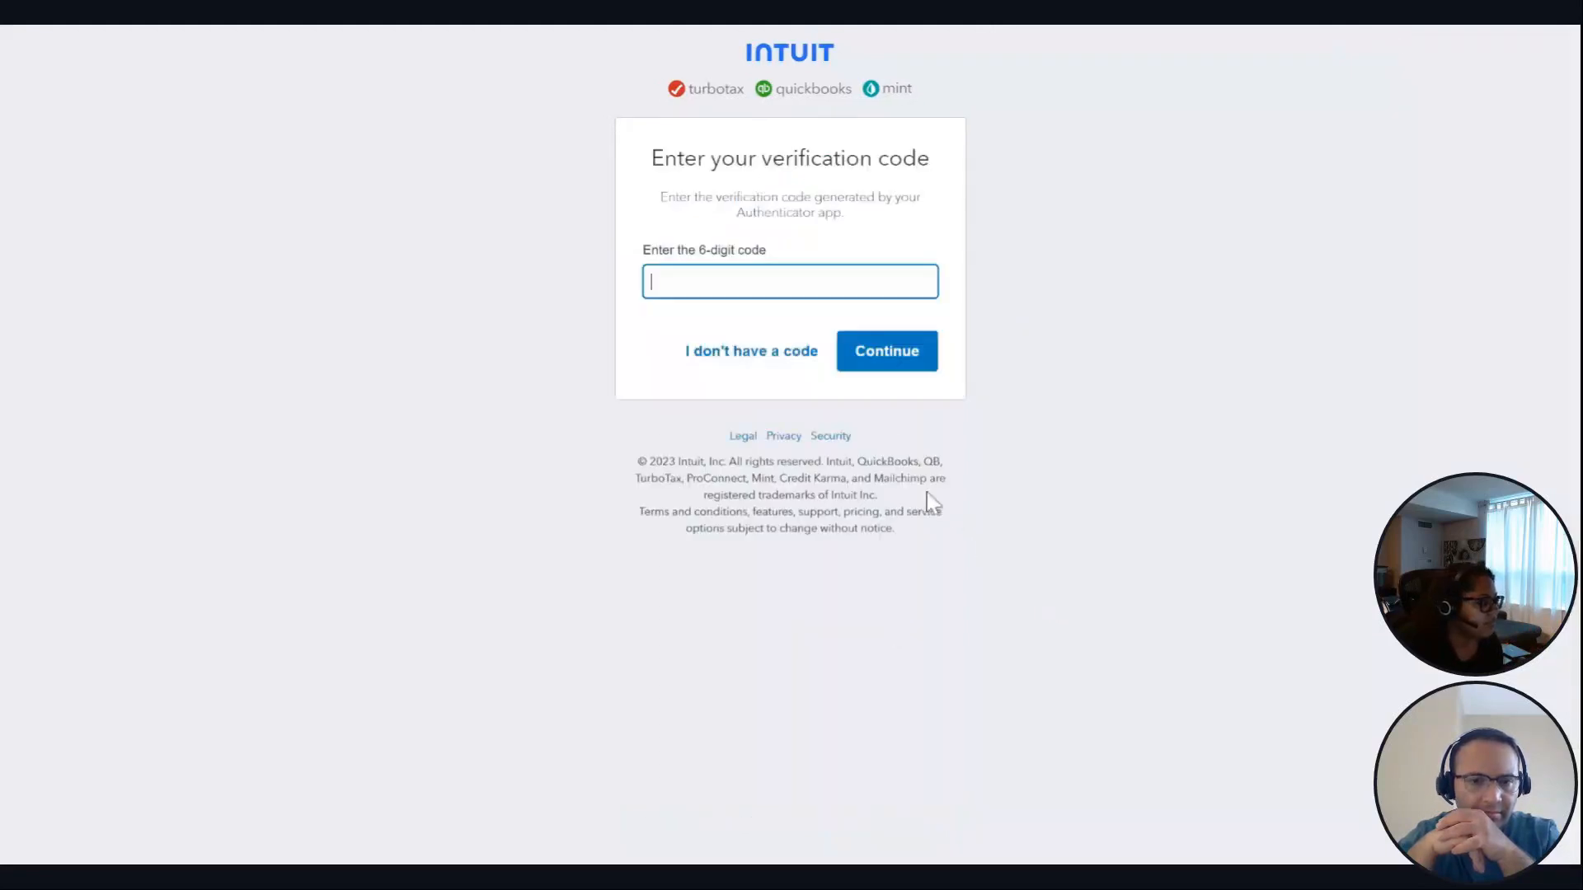
left_click(883, 355)
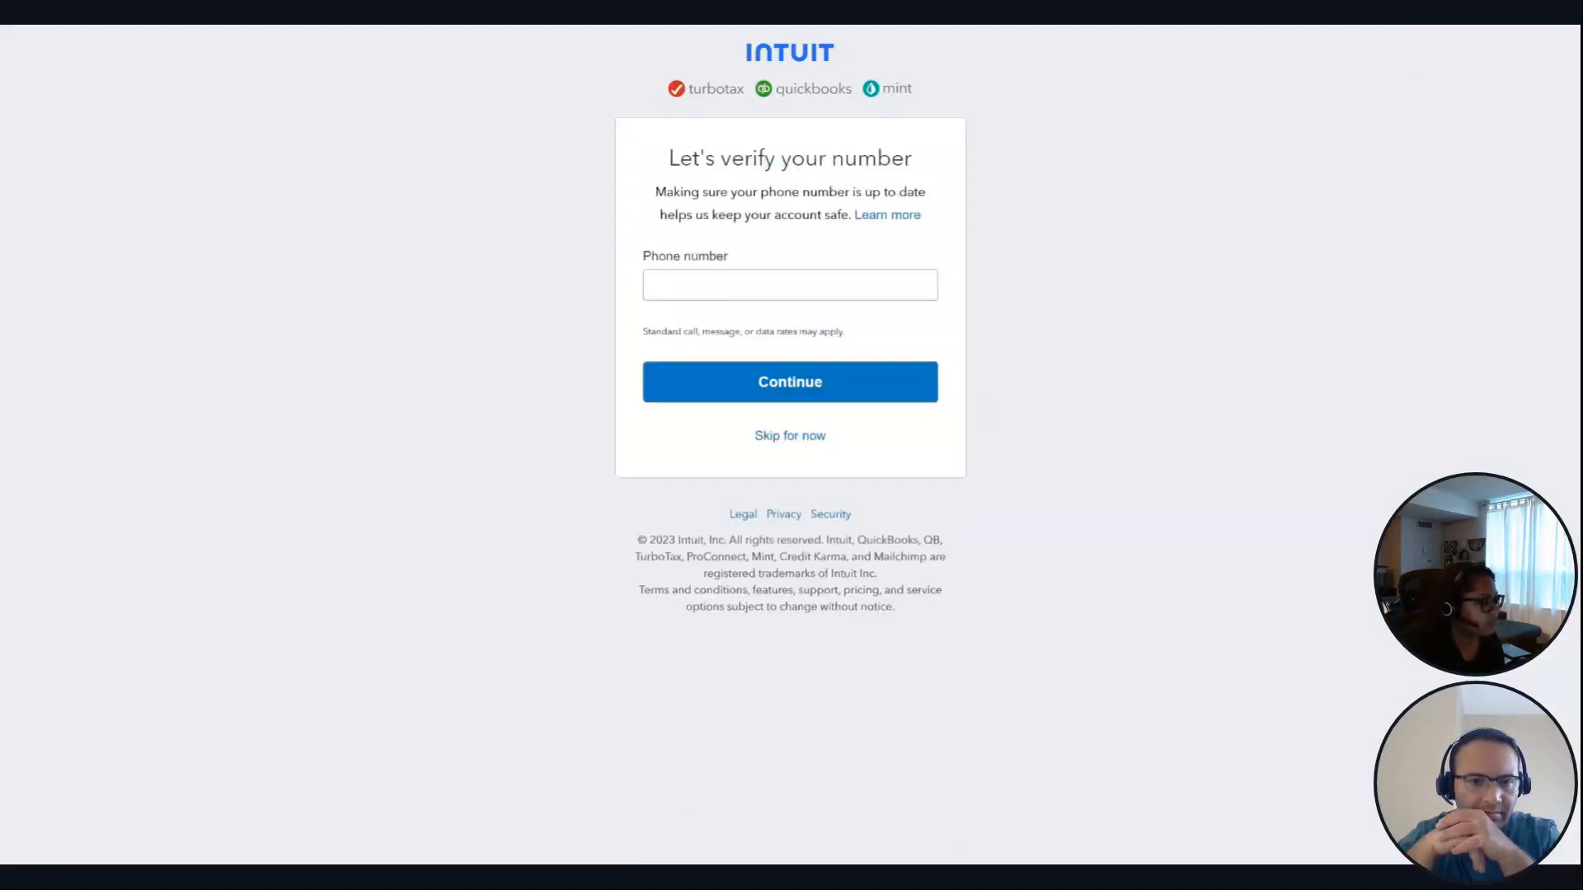
left_click(775, 429)
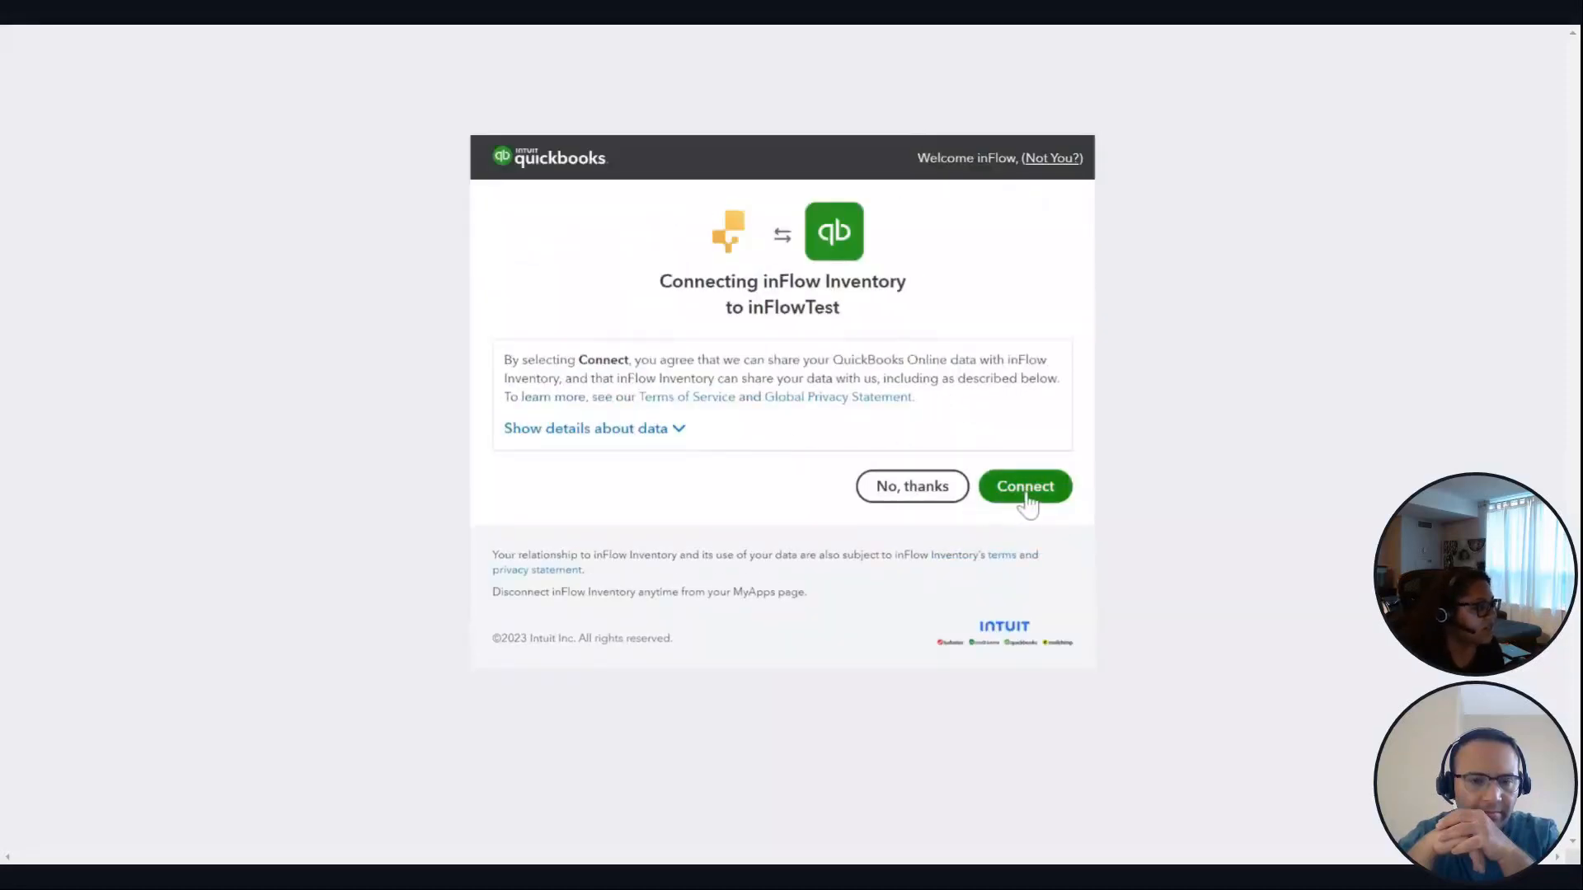
Approve connecting inFlow Inventory to QuickBooks, then toggle sales order push off and back on
left_click(1027, 498)
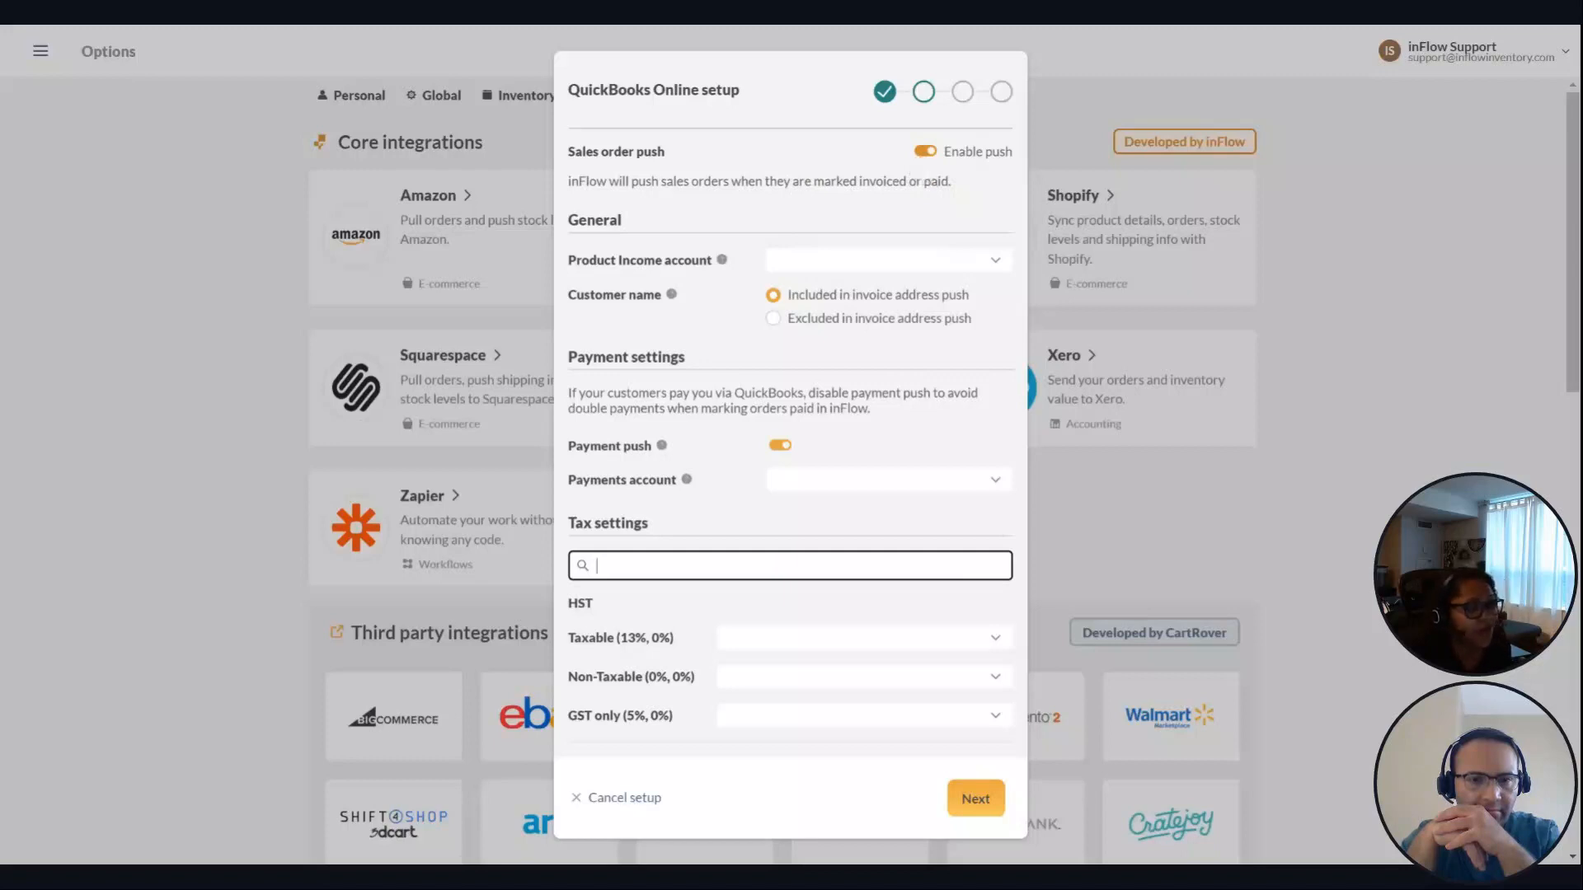
left_click_drag(611, 180, 811, 181)
left_click(895, 208)
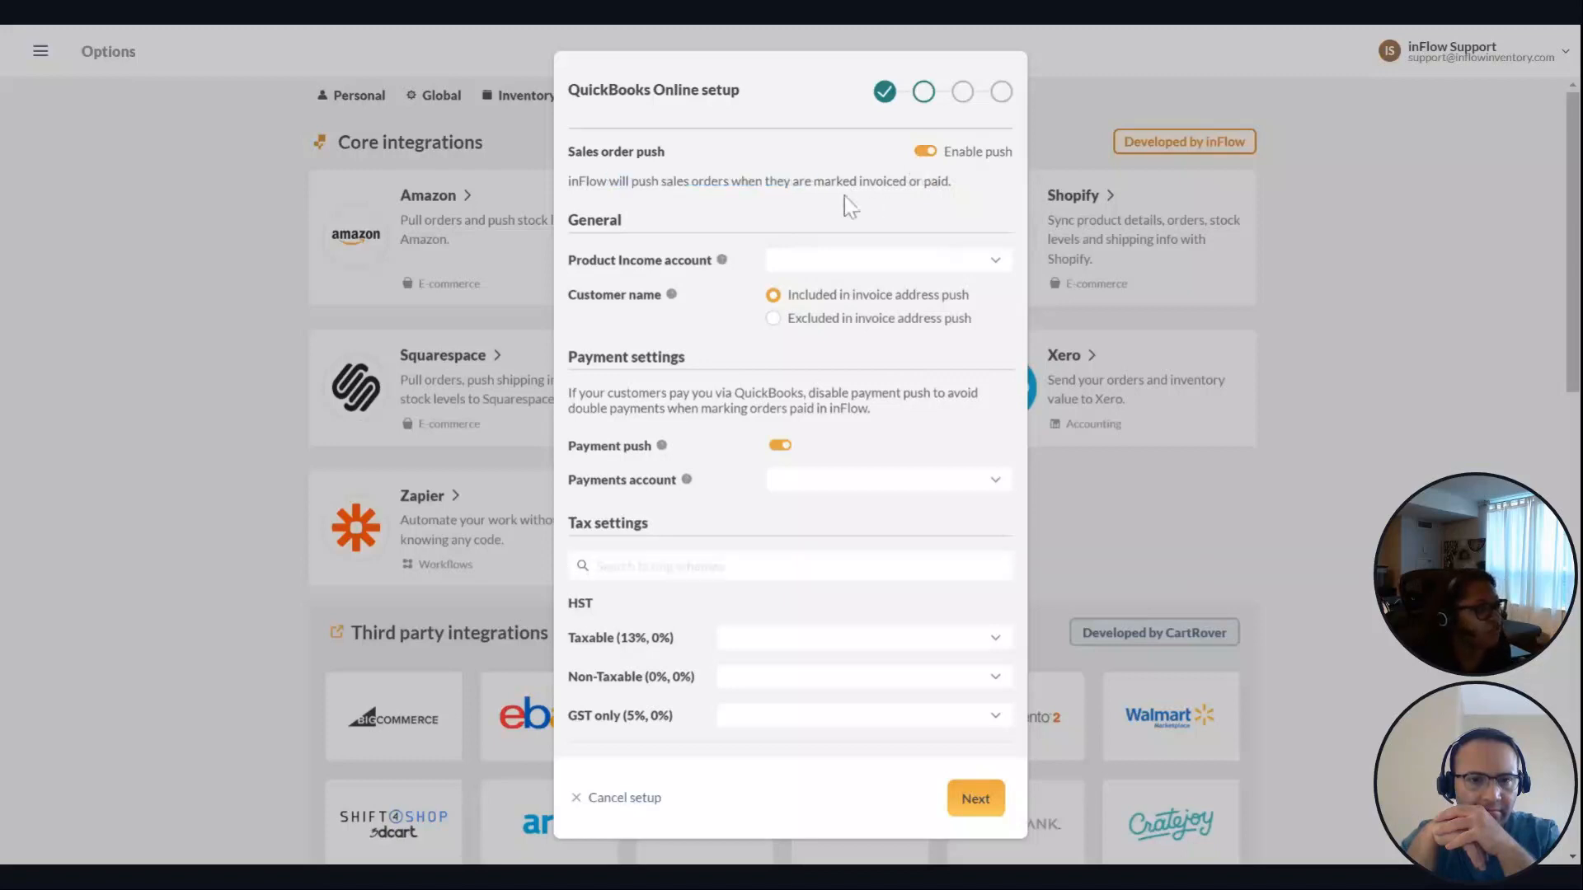
left_click(925, 152)
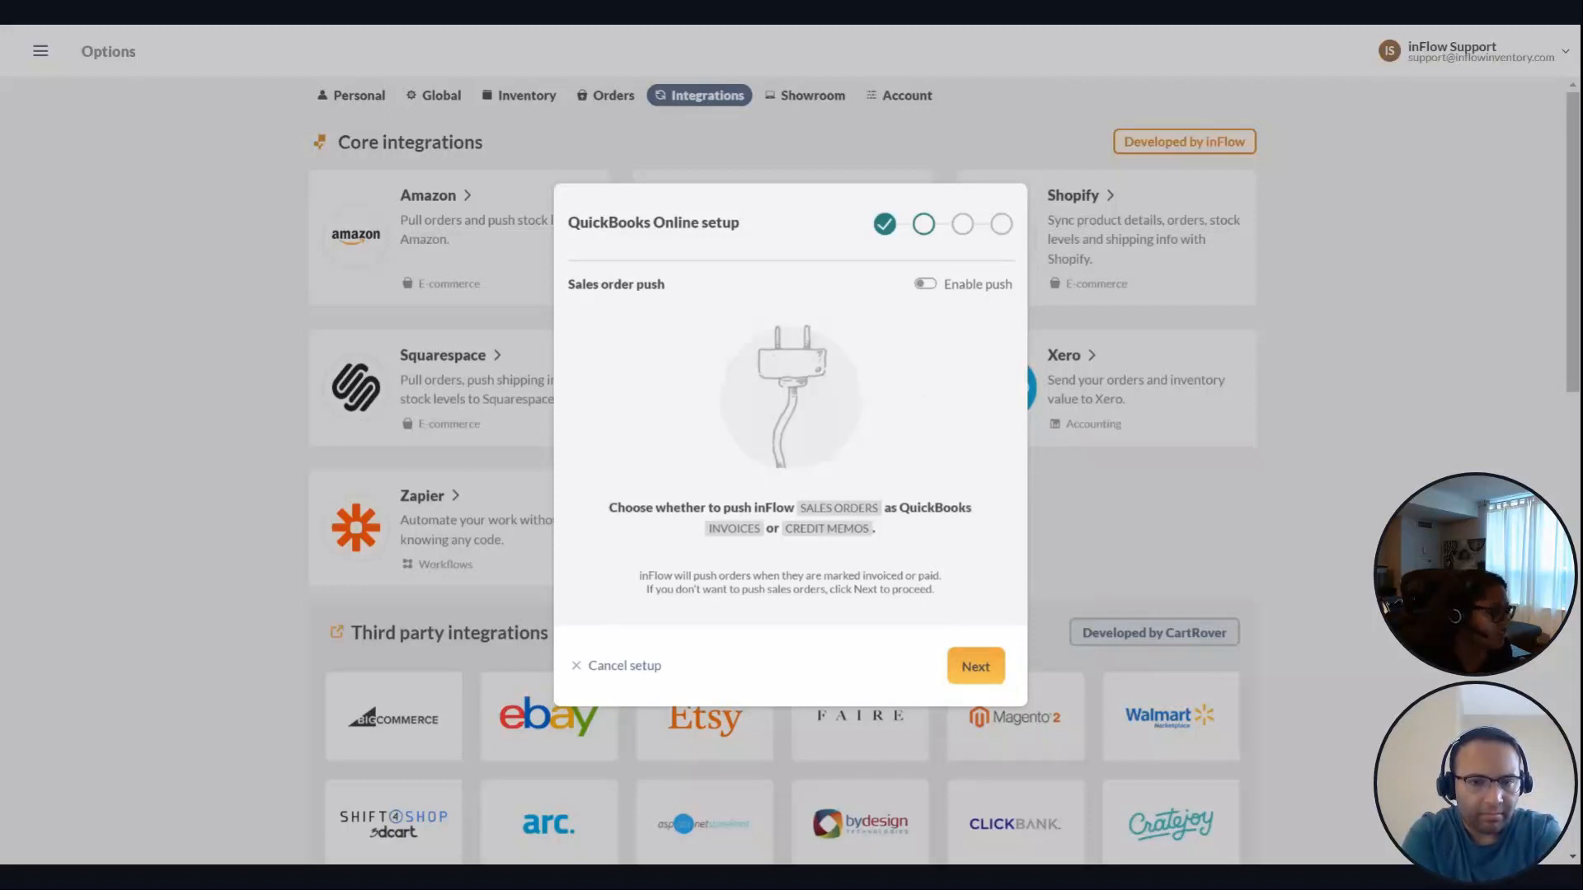
left_click(925, 283)
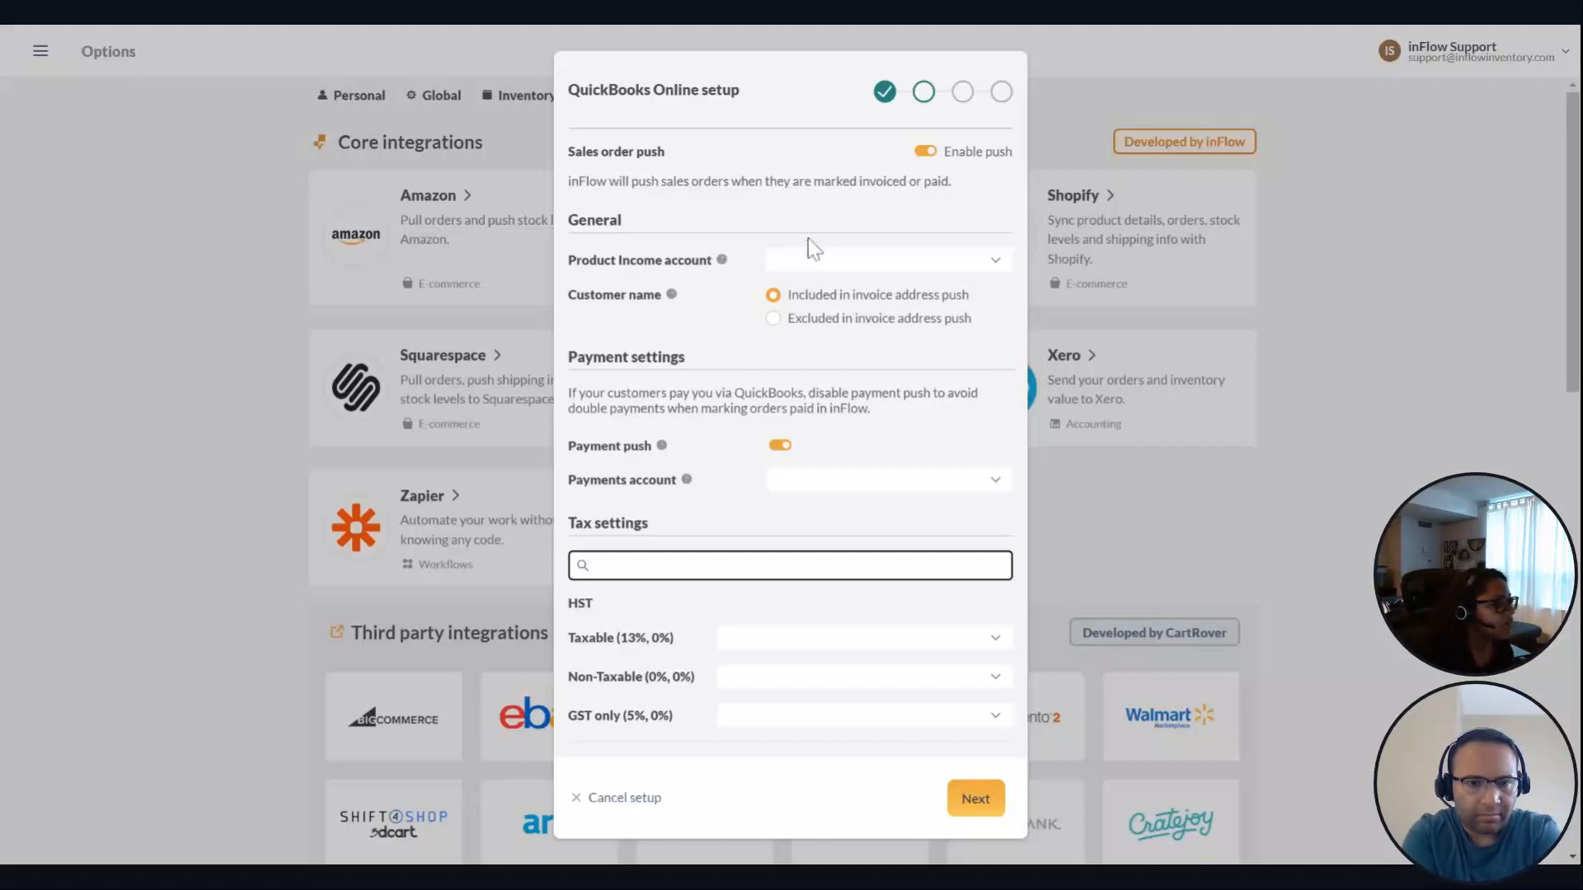
Search 'sales' in the Product Income dropdown and choose Sales (Income) as the income account
left_click(882, 260)
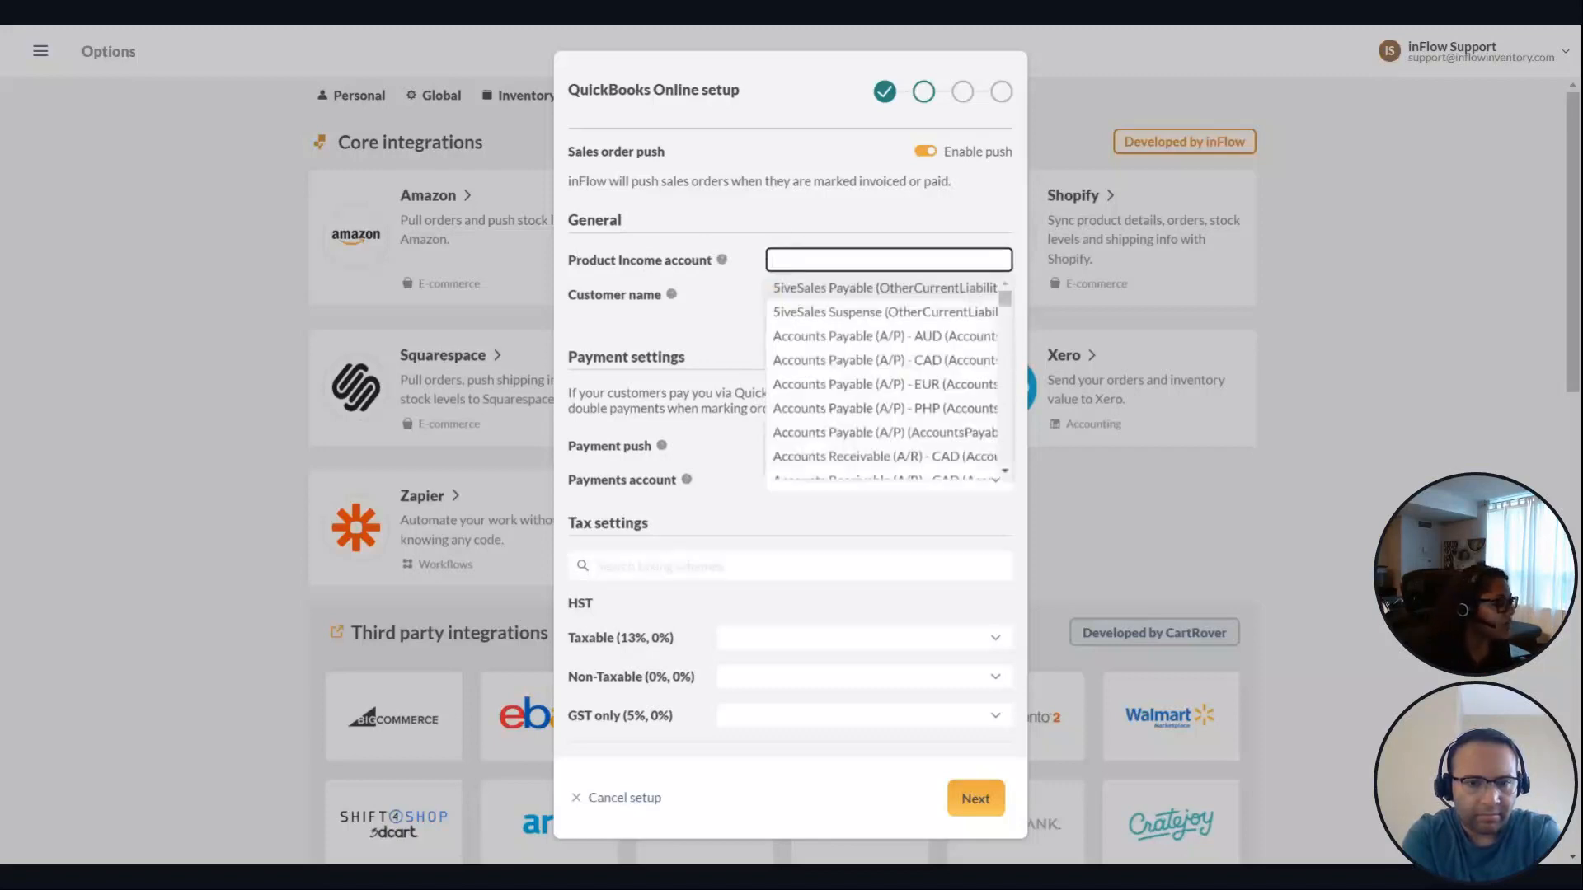
type("sales")
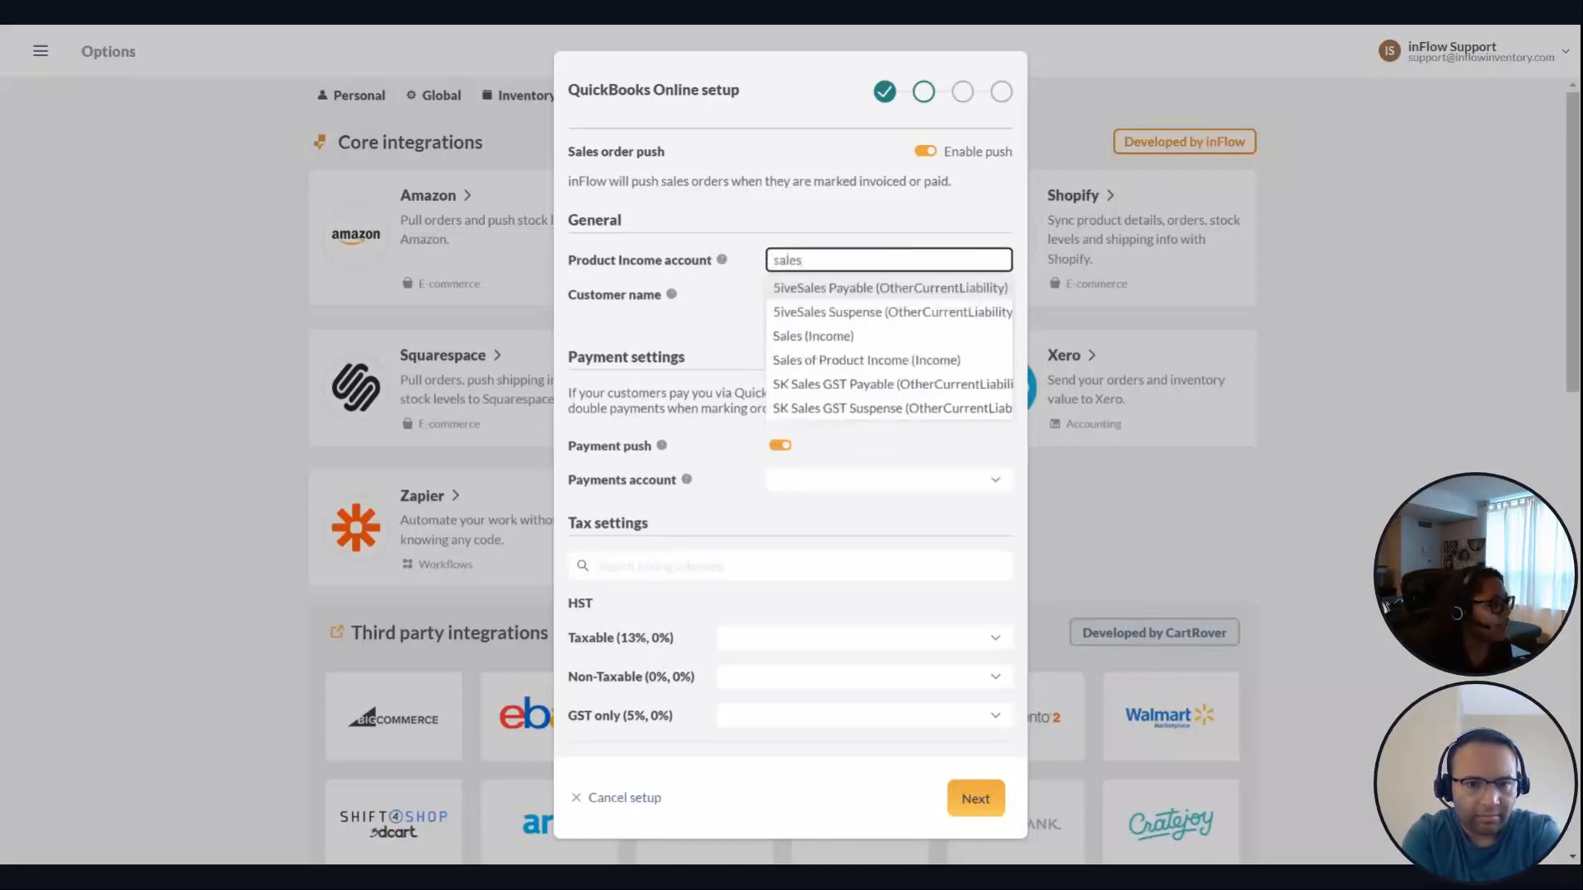
left_click(798, 343)
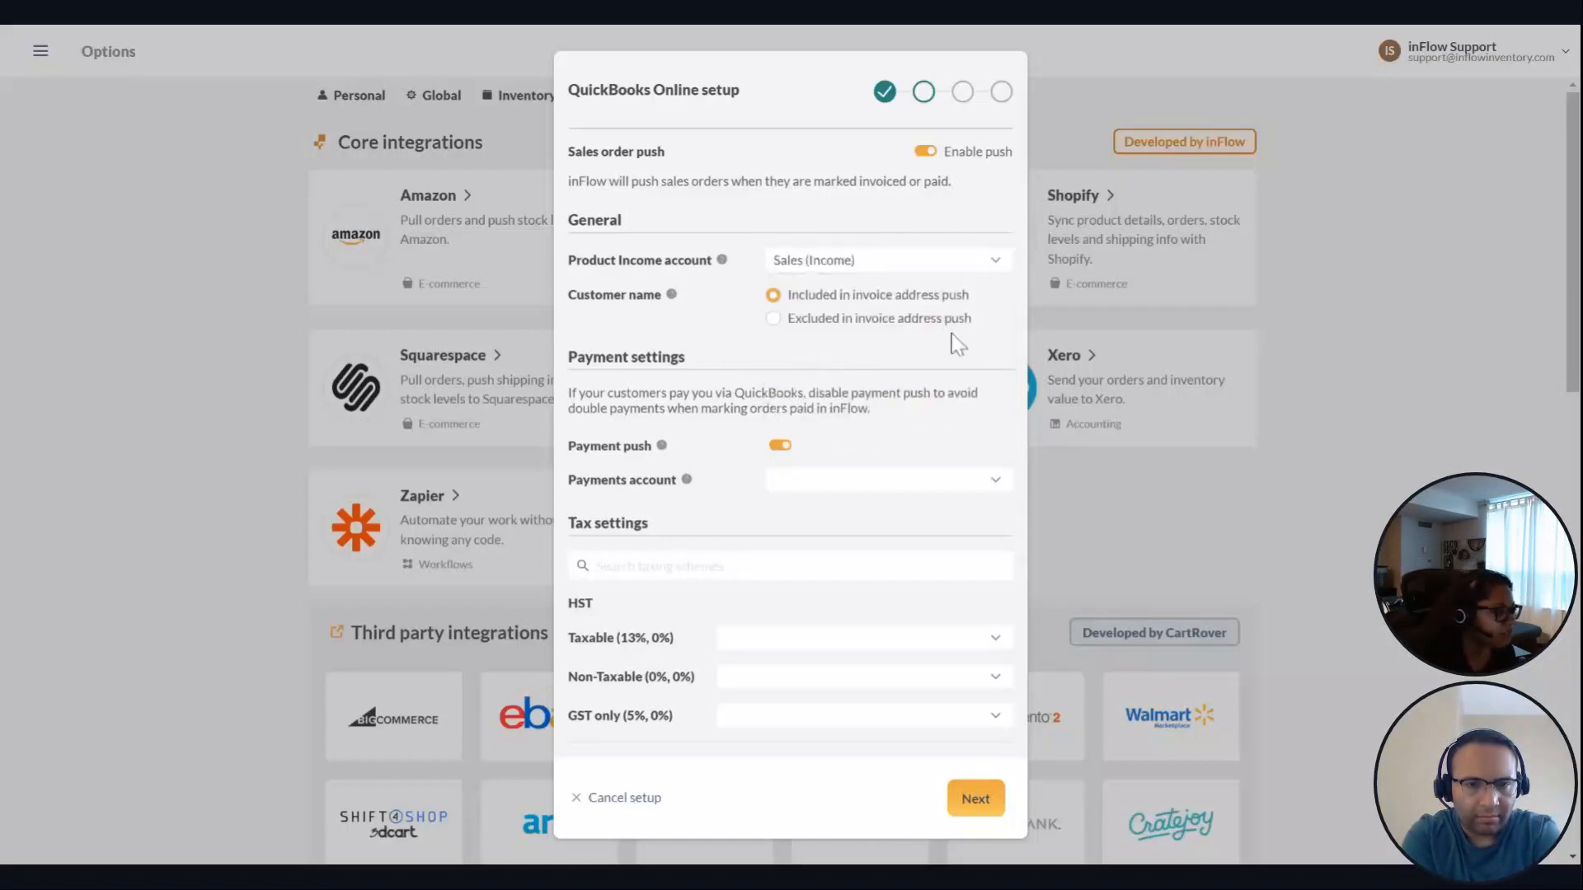
left_click(808, 260)
scroll(940, 360, "down", 8)
scroll(940, 360, "down", 2)
scroll(907, 352, "down", 3)
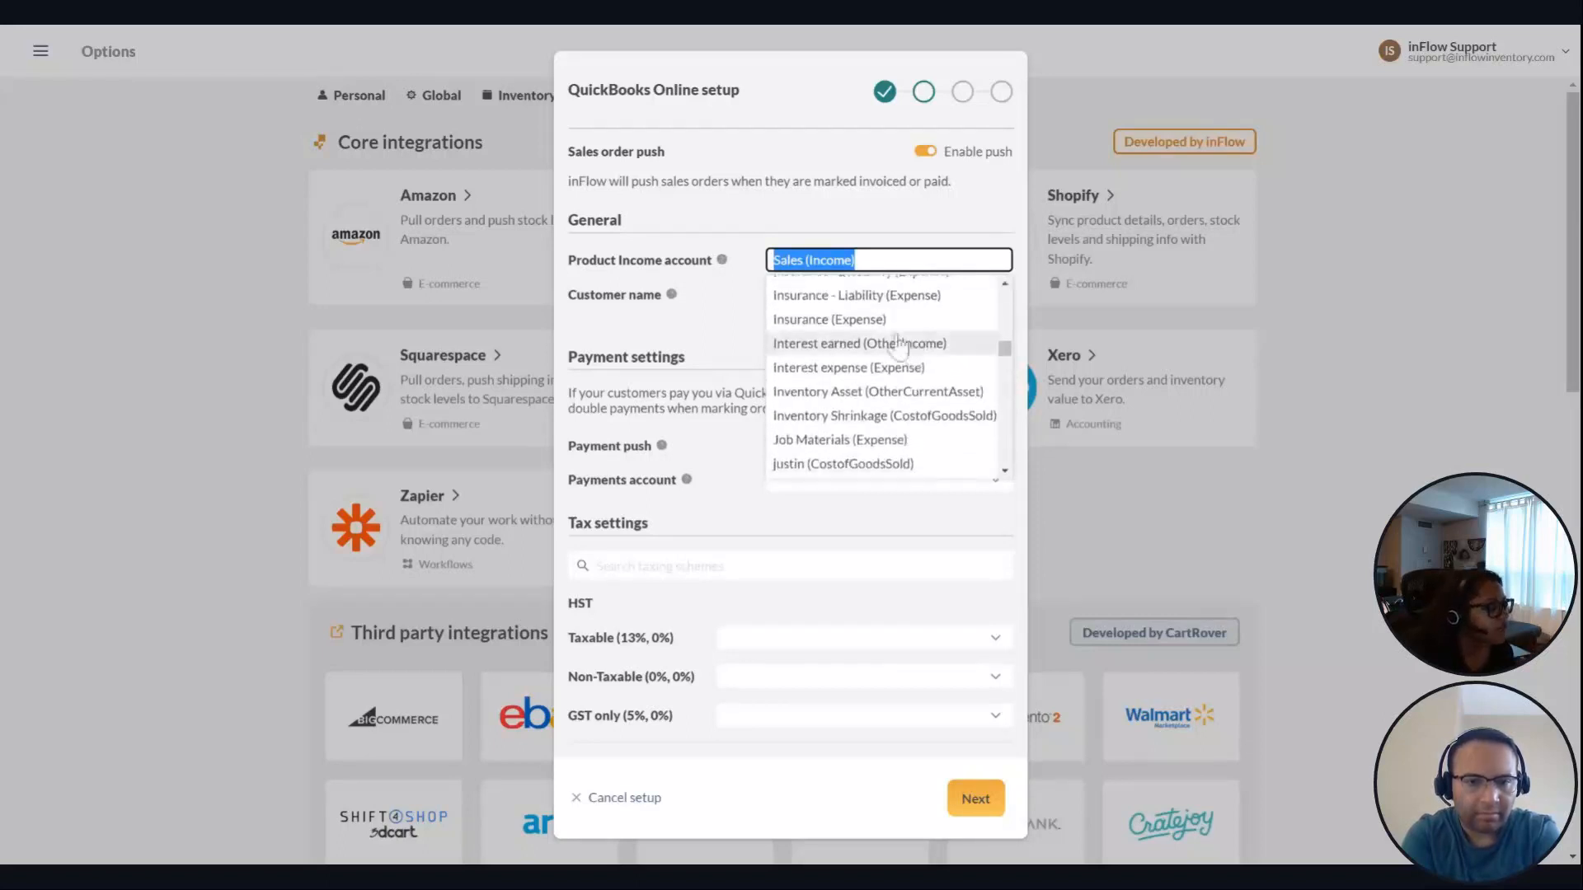
scroll(858, 416, "down", 3)
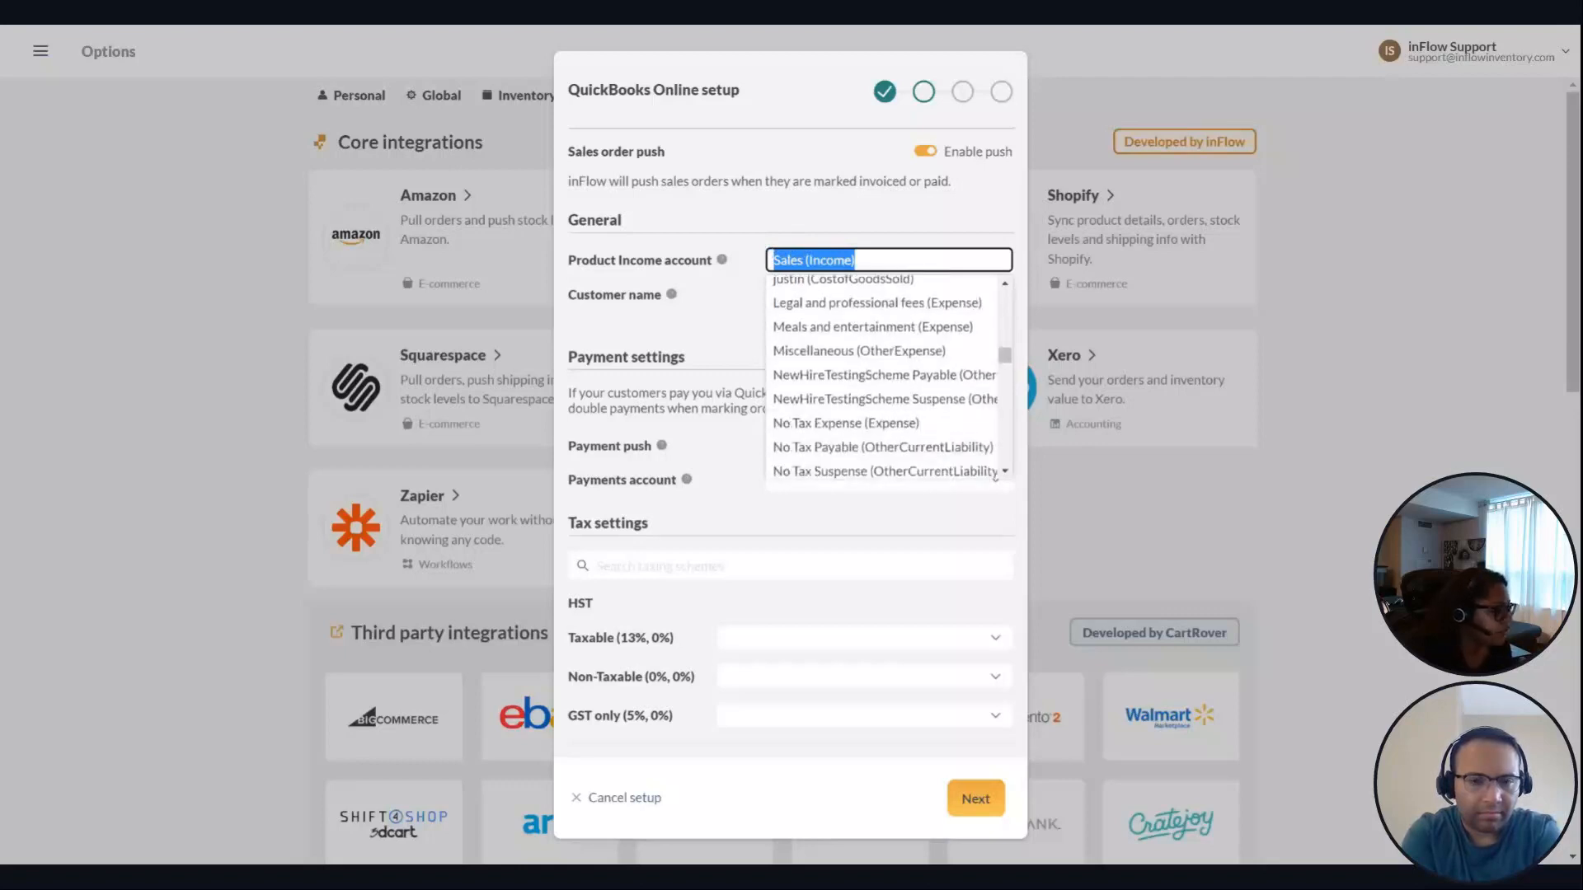
left_click(726, 314)
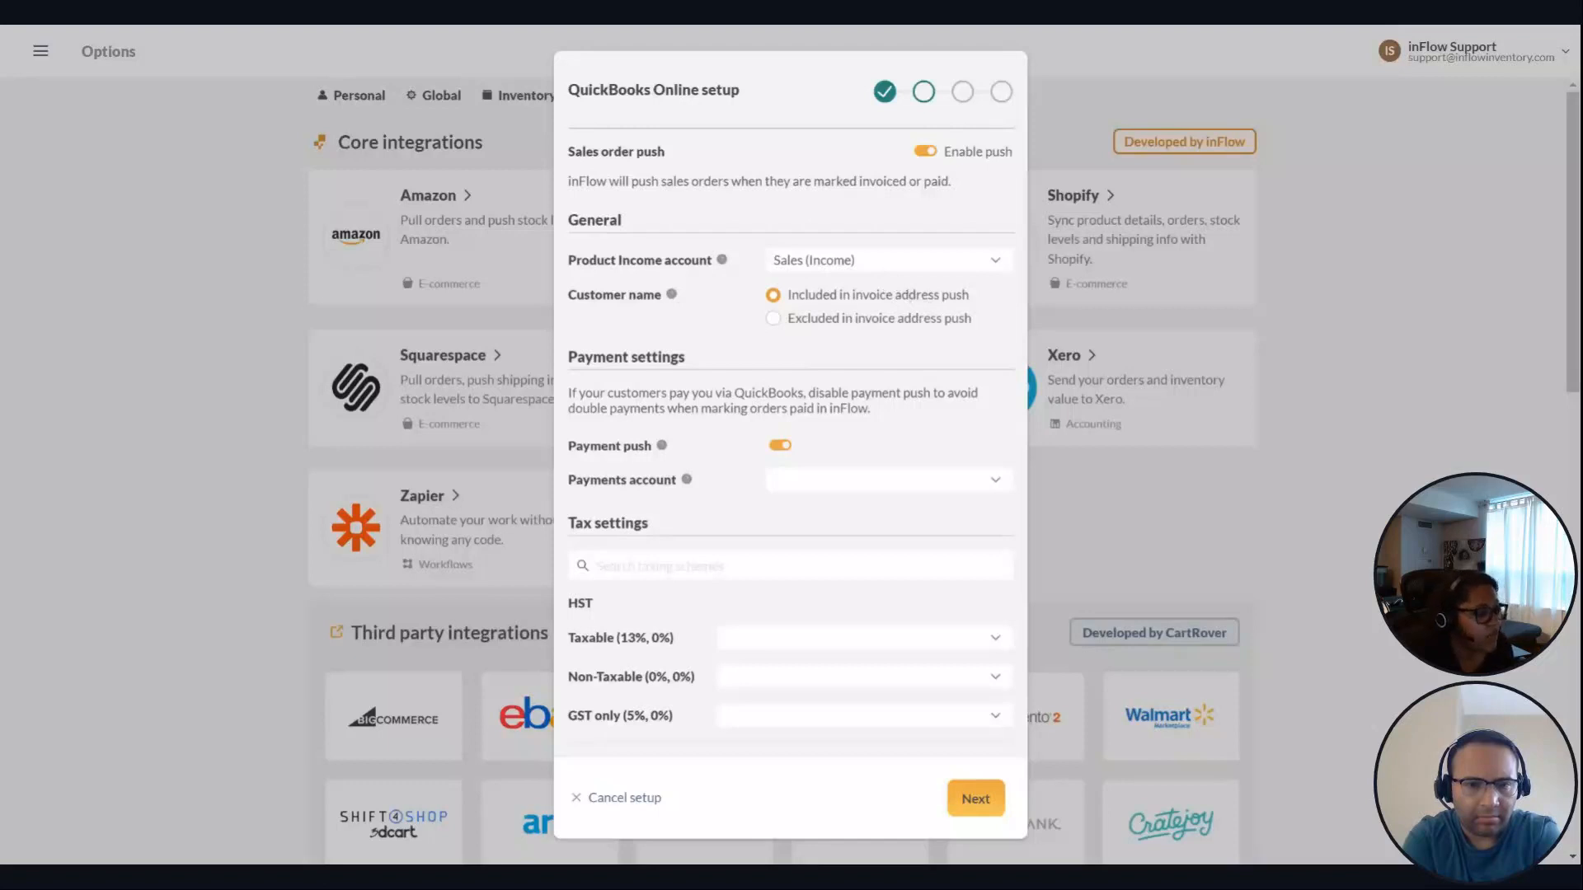
mouse_move(723, 264)
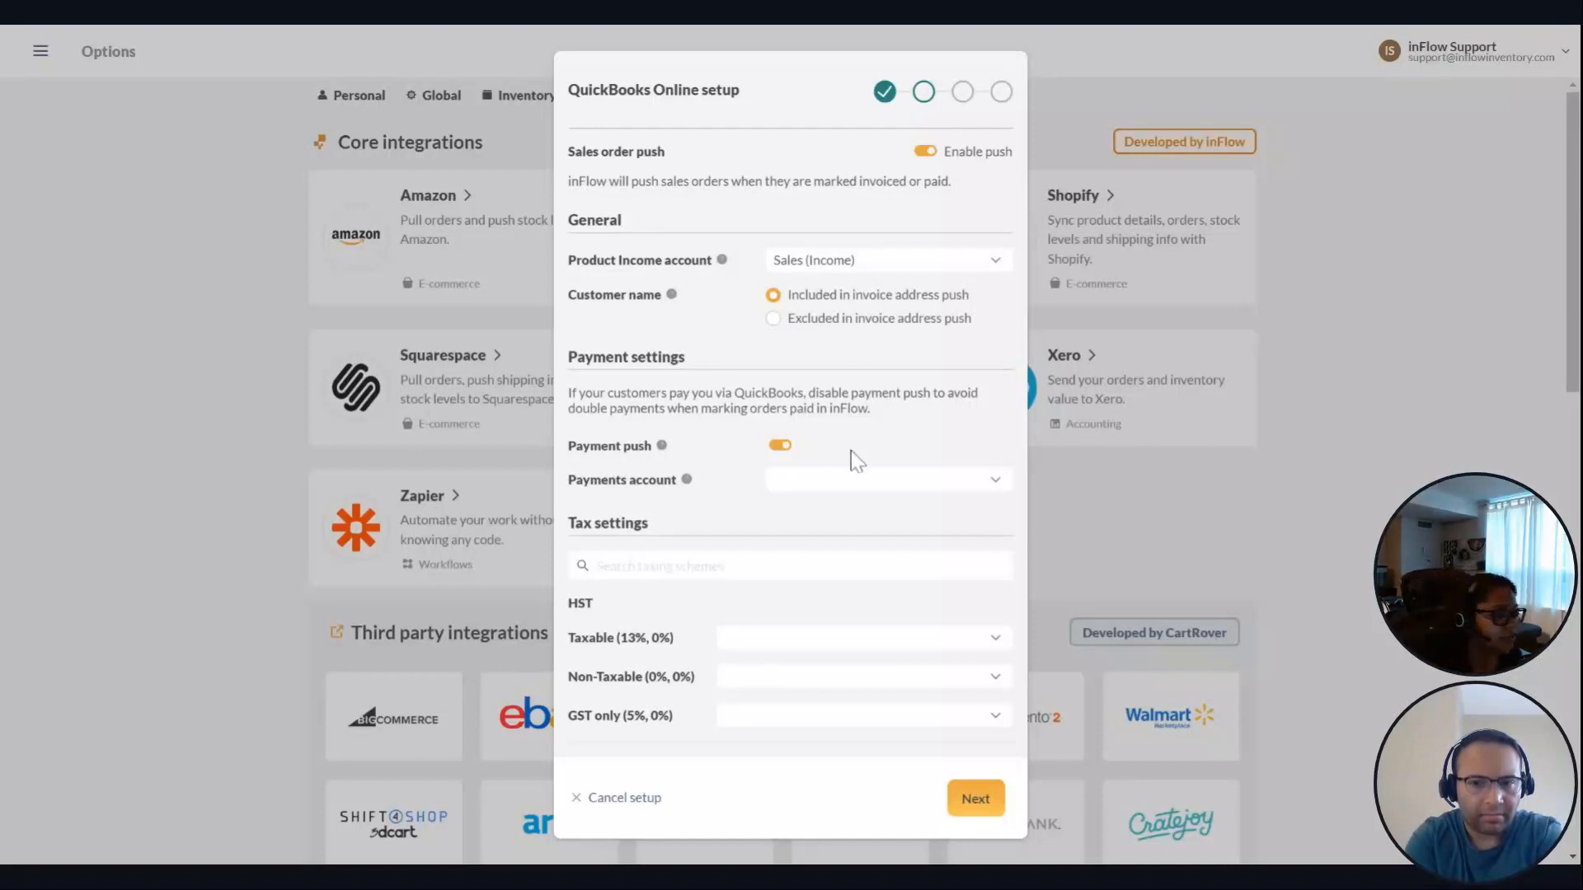
Keep payment push on and select Payment Account (Bank) as the Payments account
left_click(779, 446)
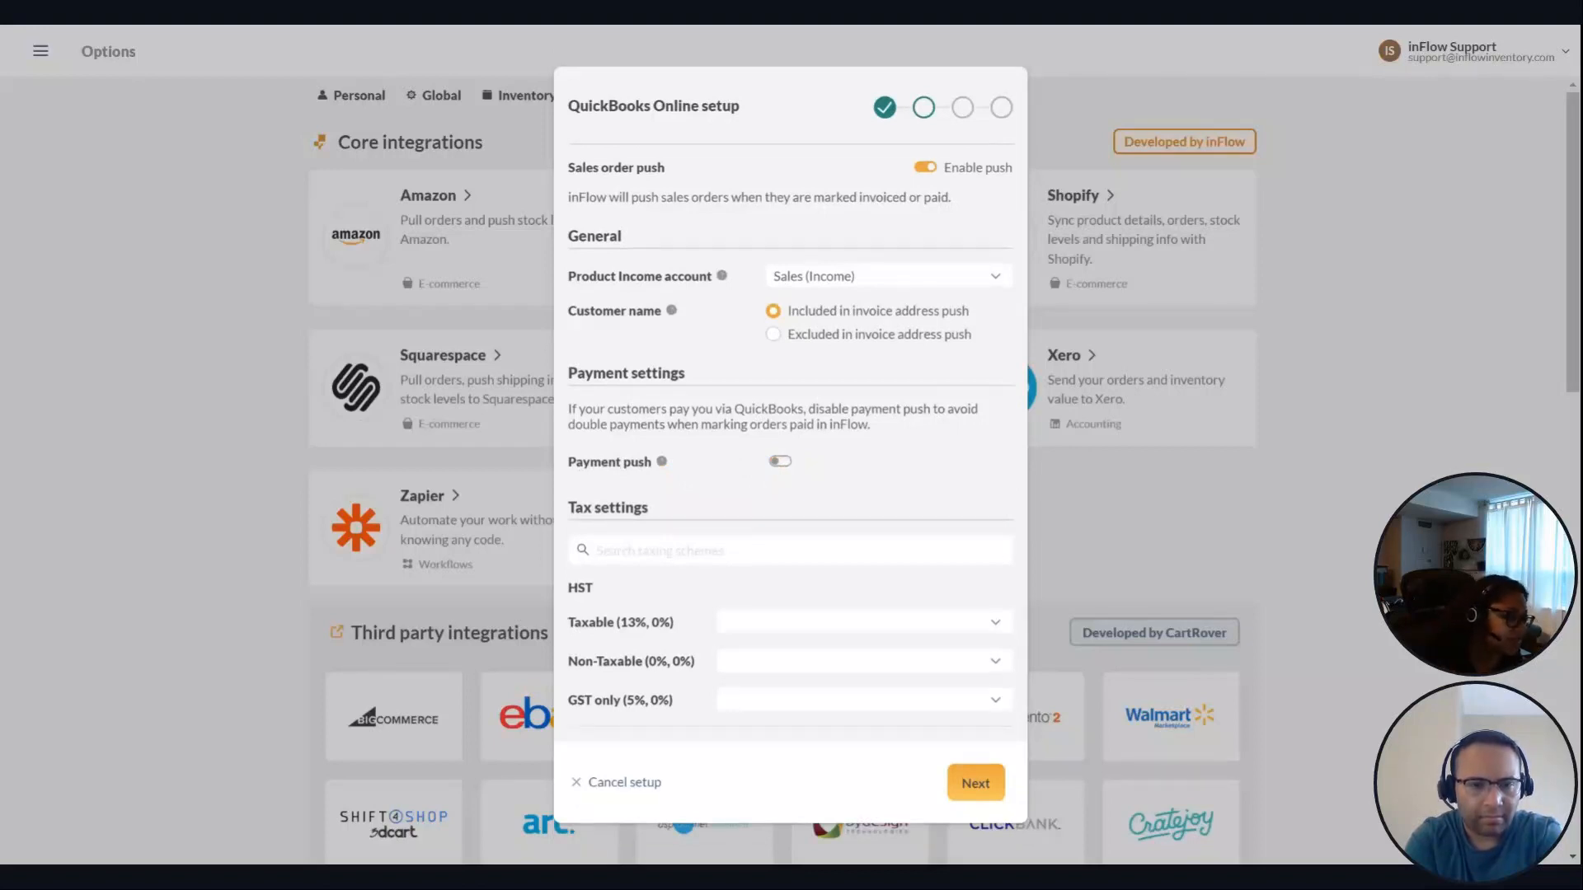
left_click(779, 461)
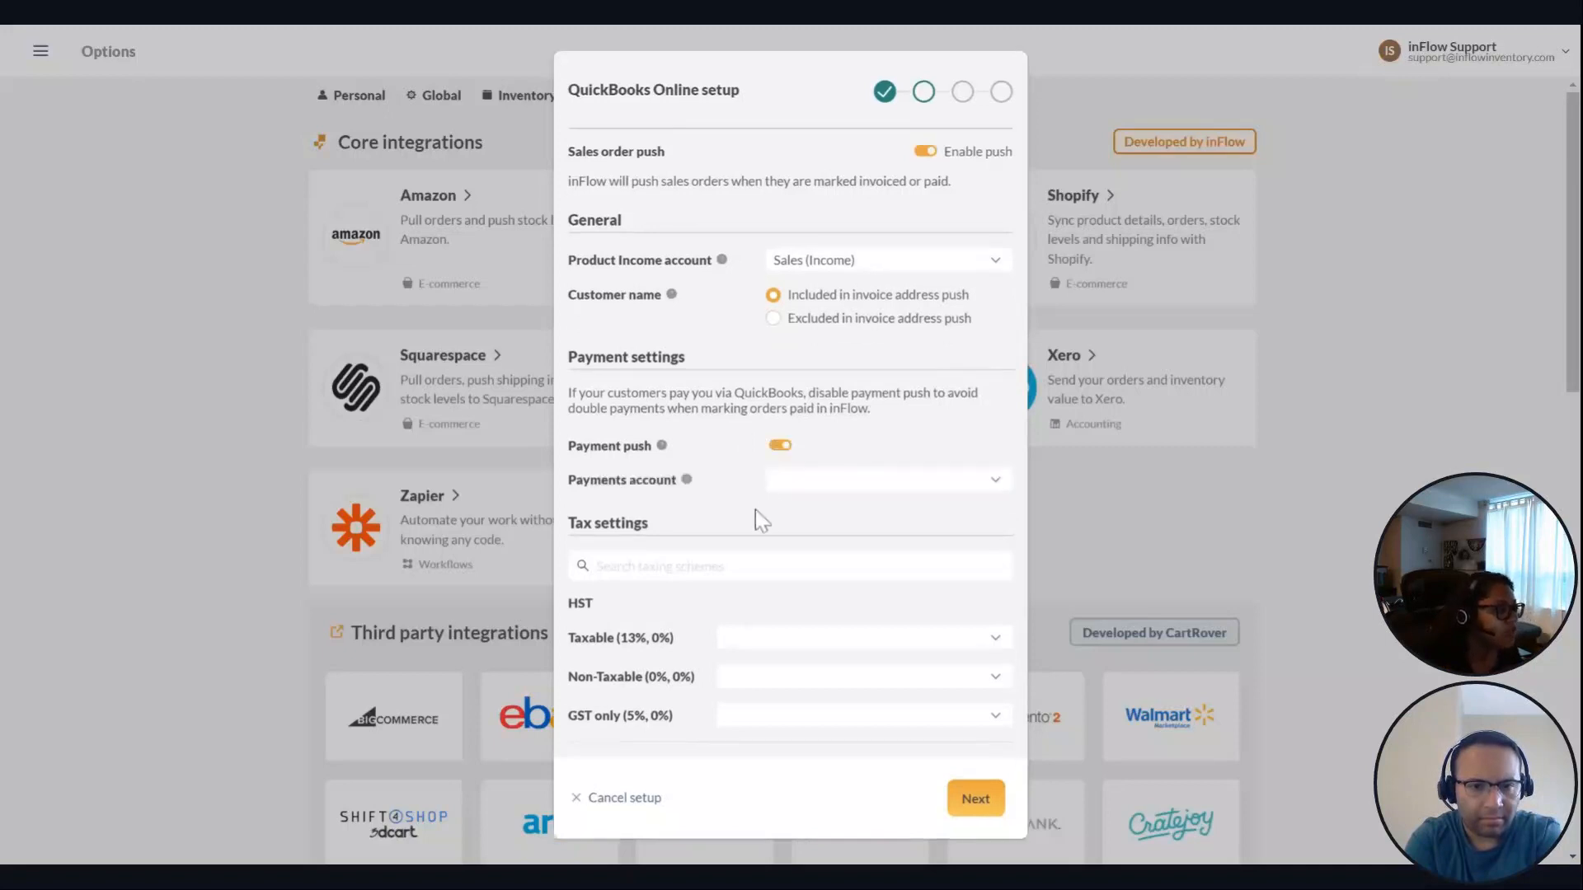
left_click(889, 480)
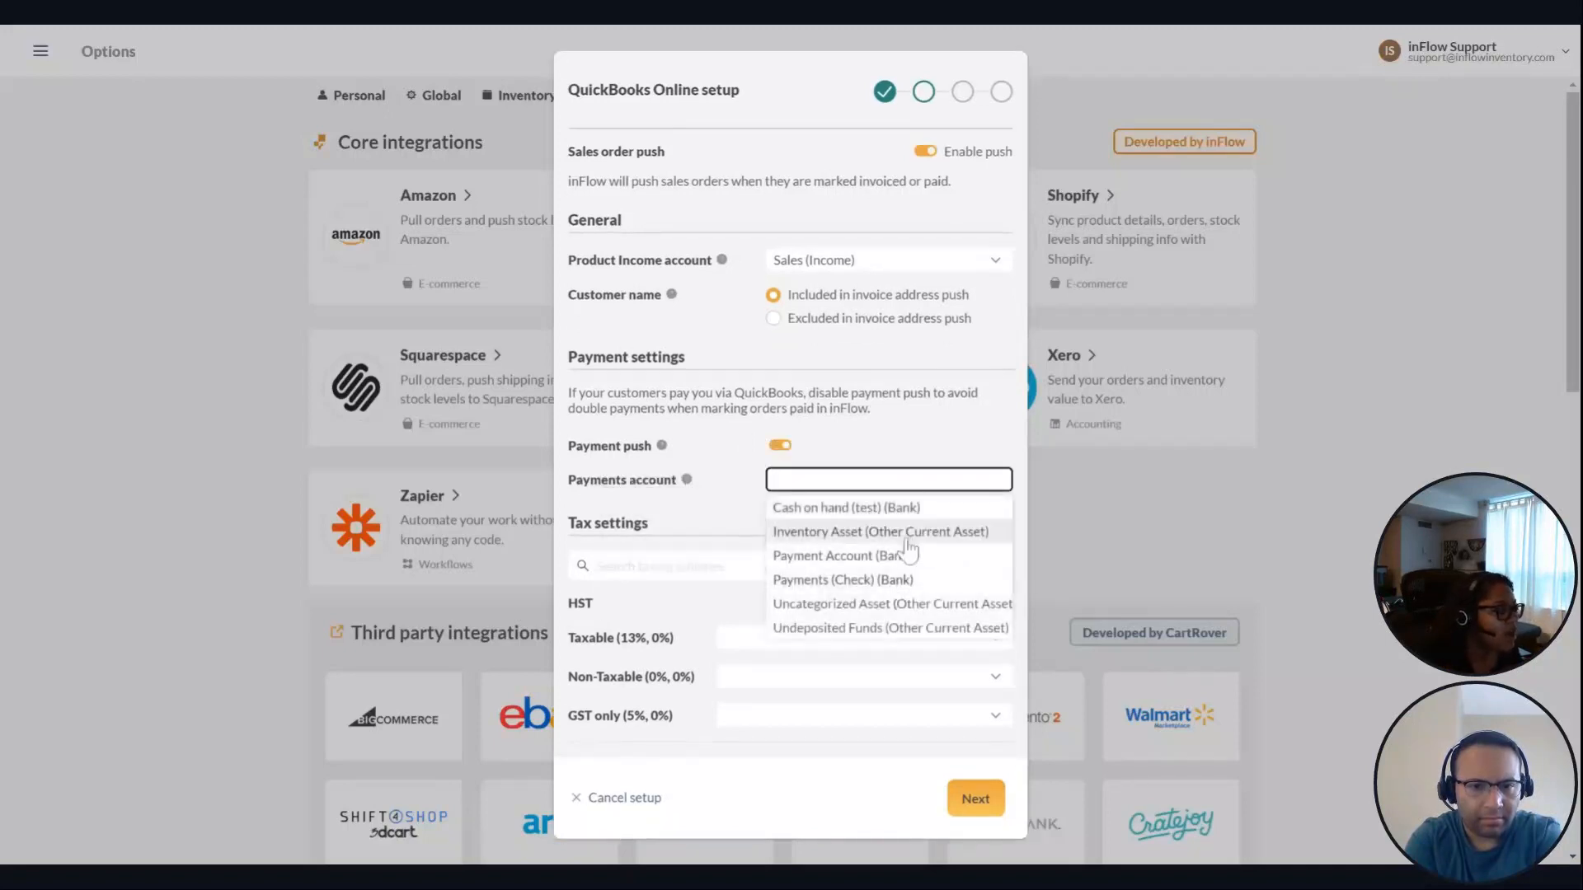
left_click(871, 564)
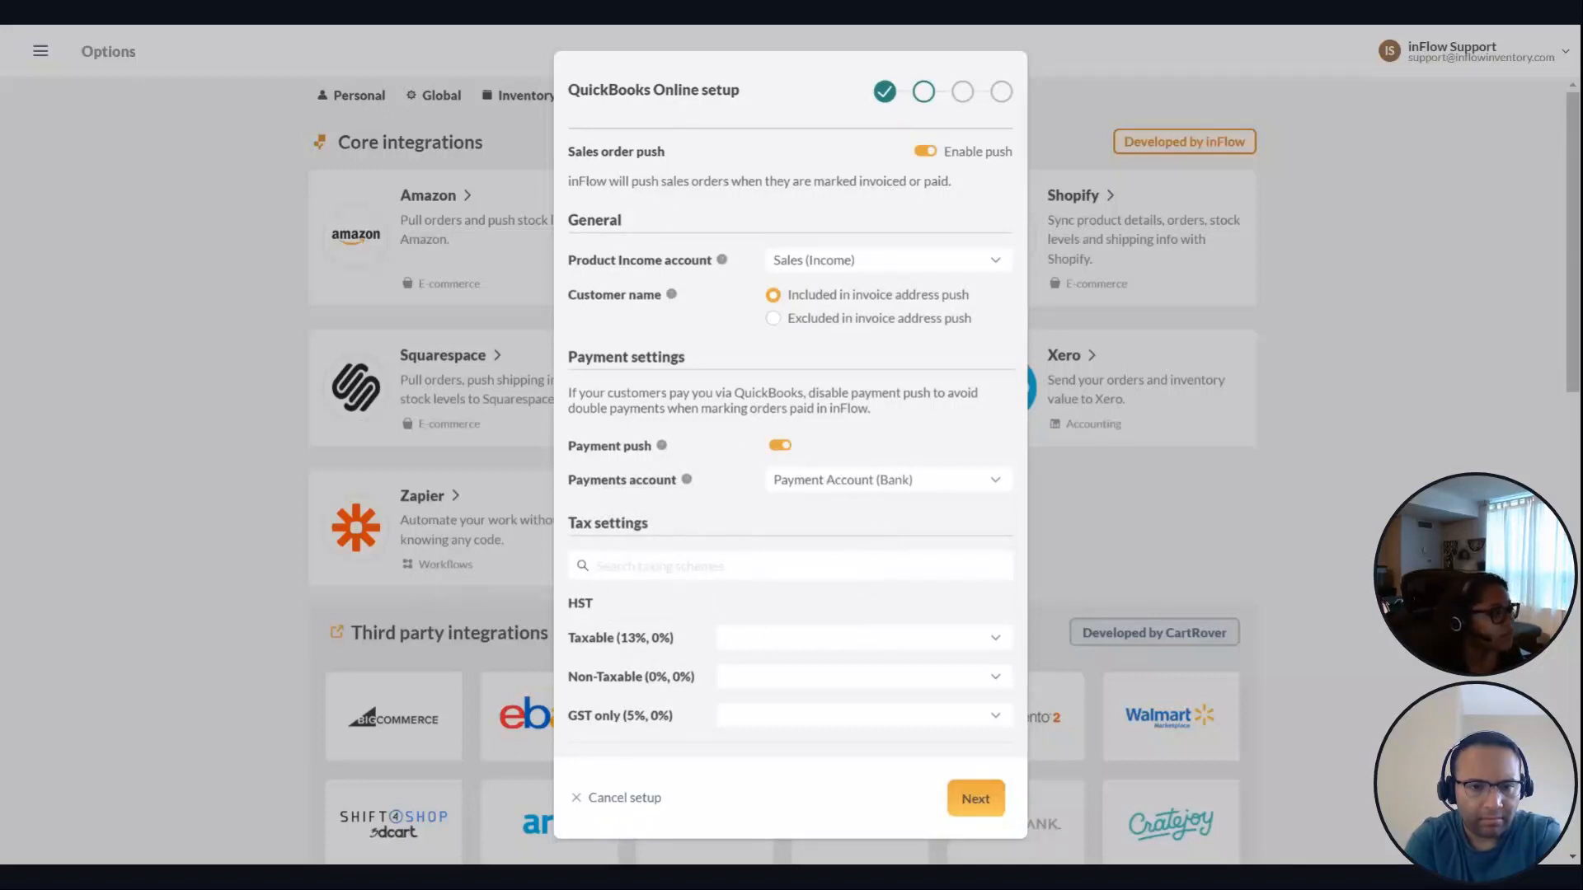
left_click_drag(568, 635, 682, 709)
left_click(610, 659)
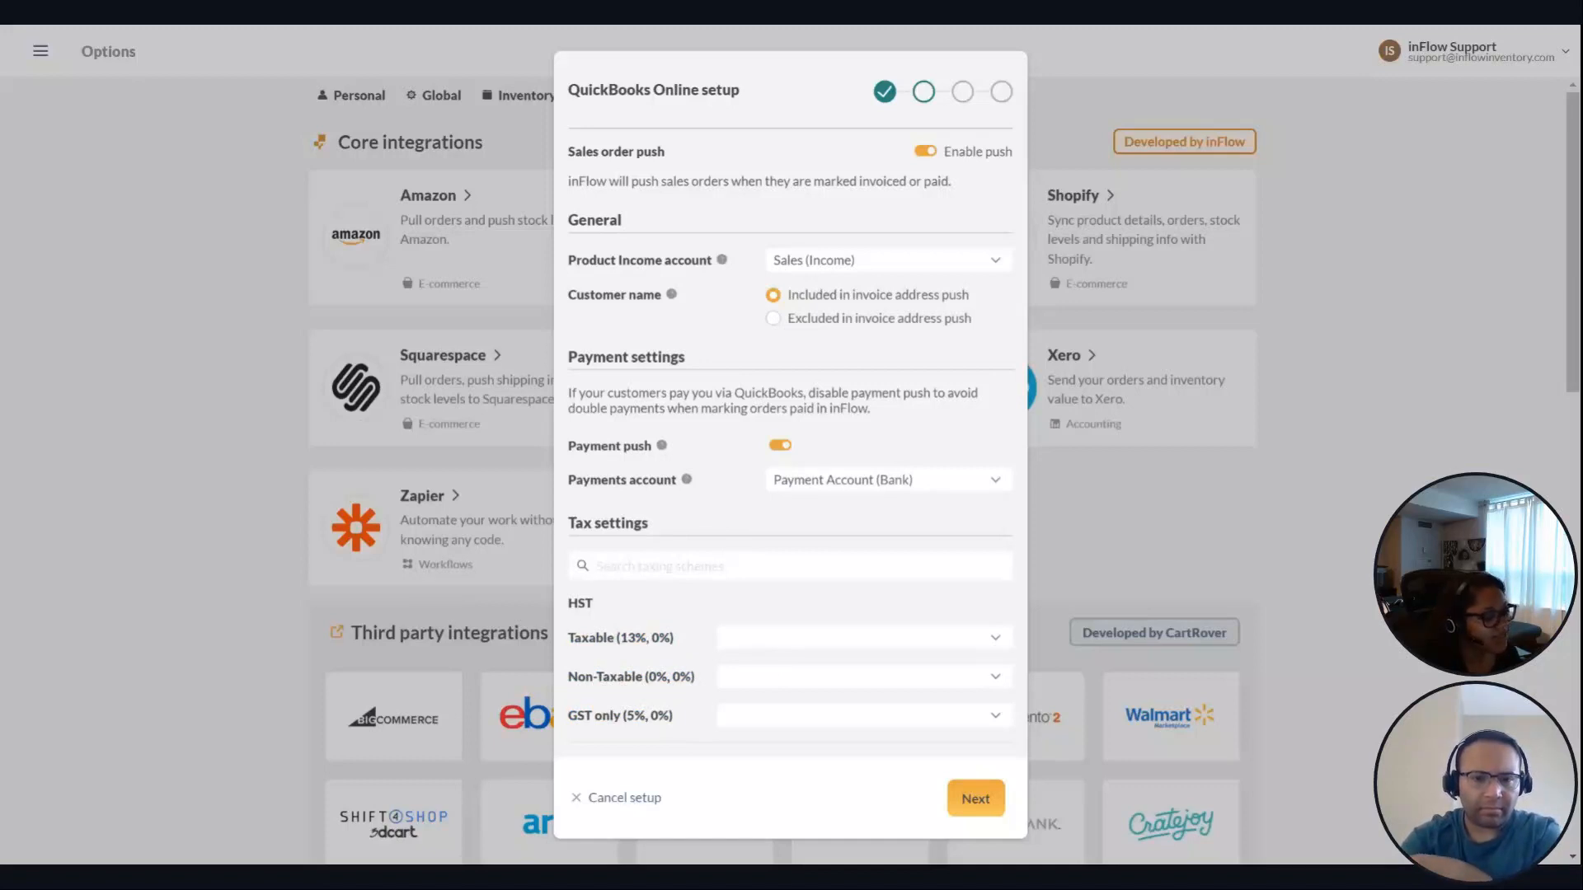
left_click(990, 639)
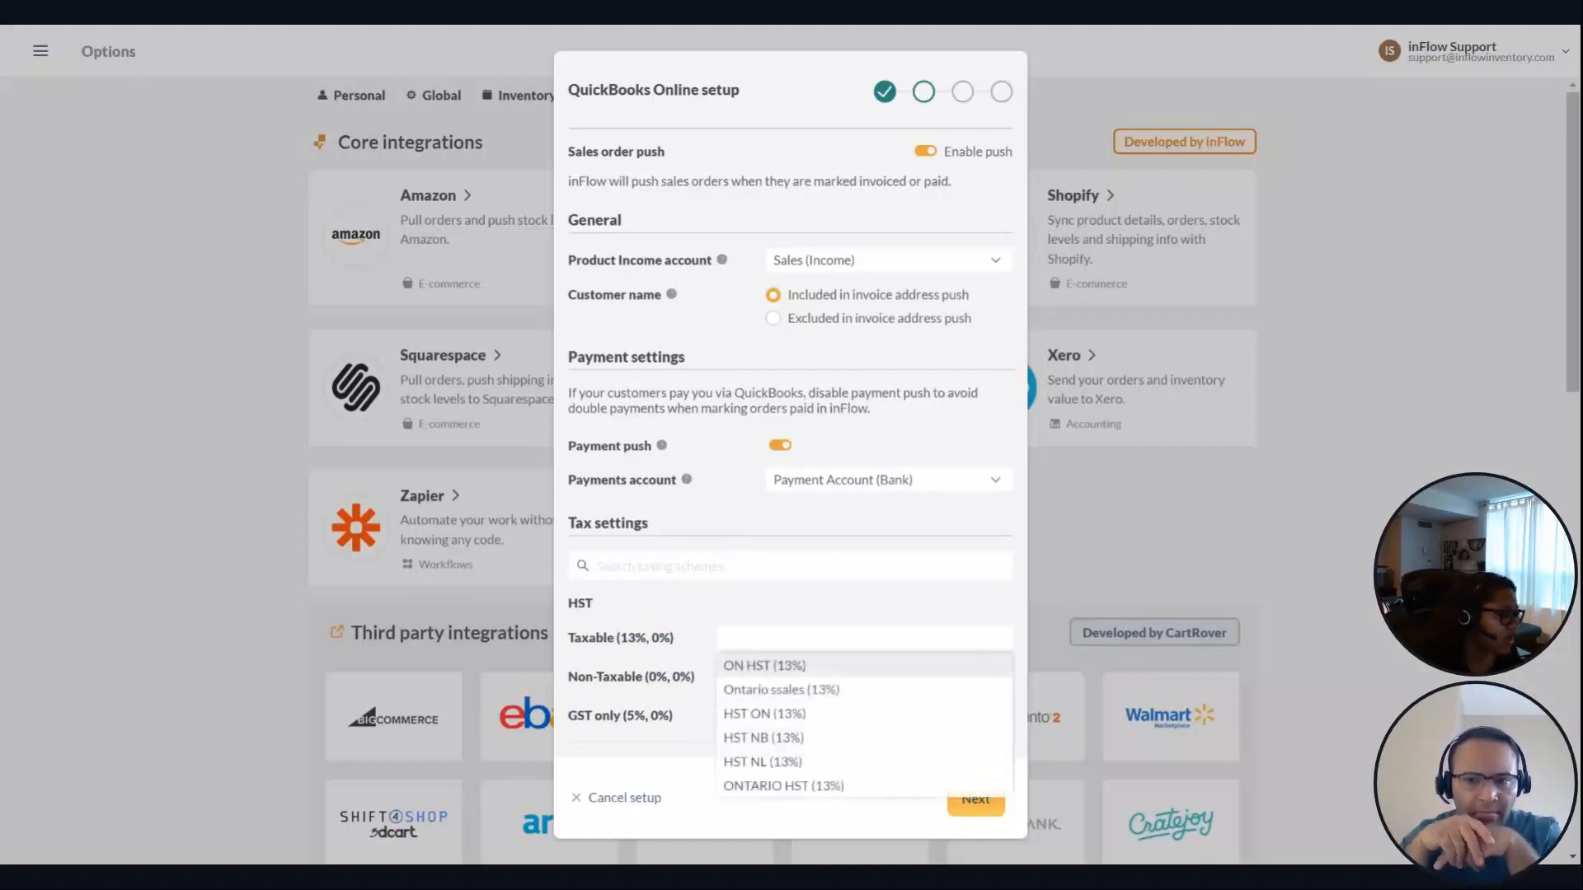
left_click(787, 668)
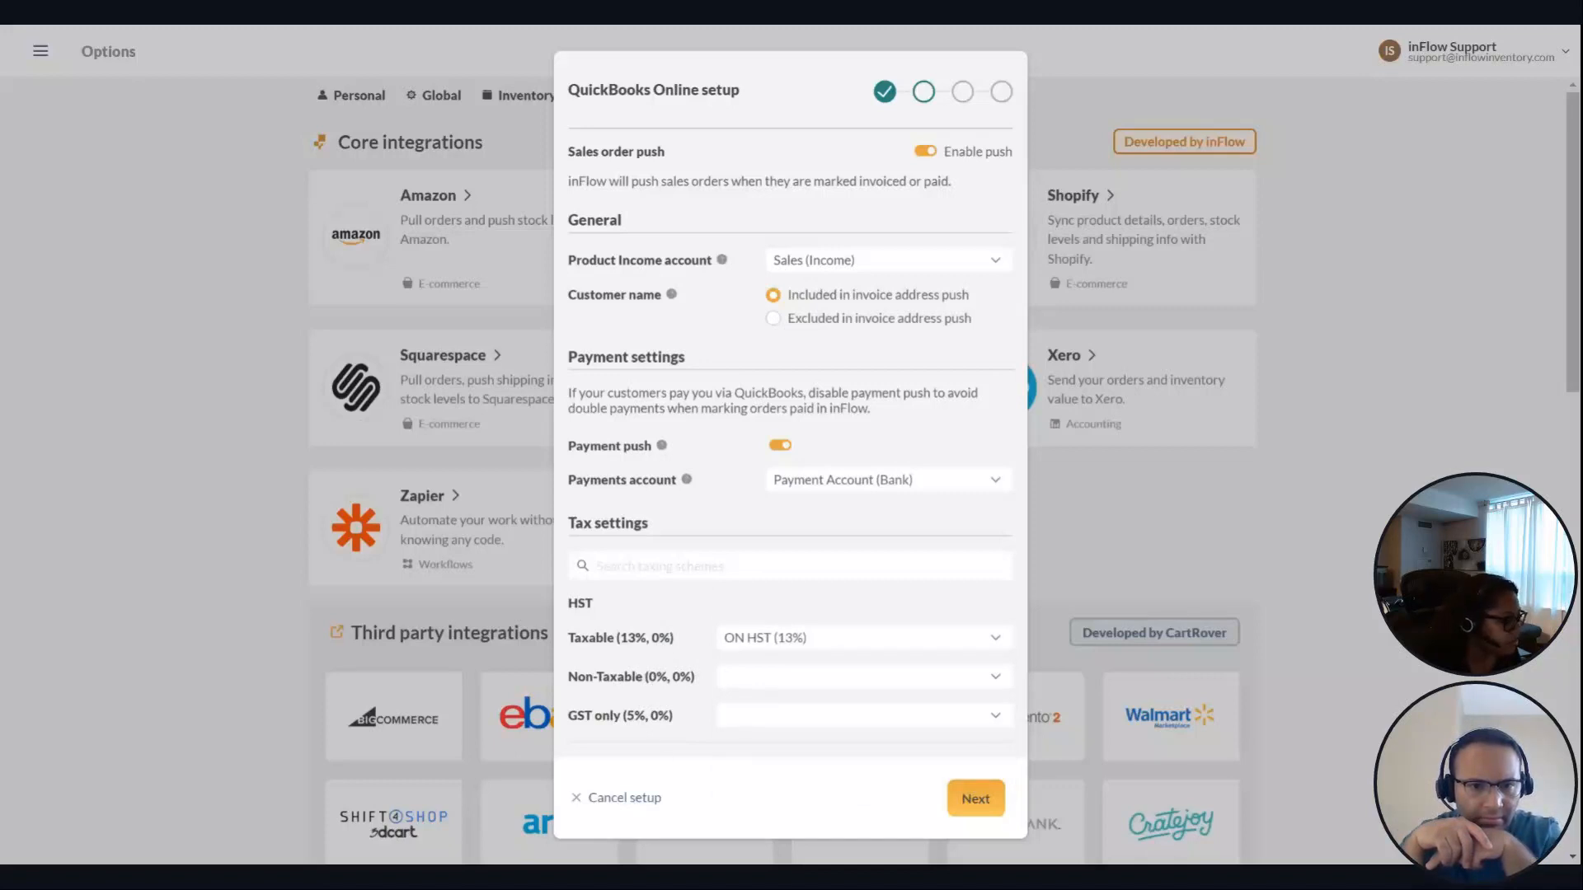
left_click(995, 677)
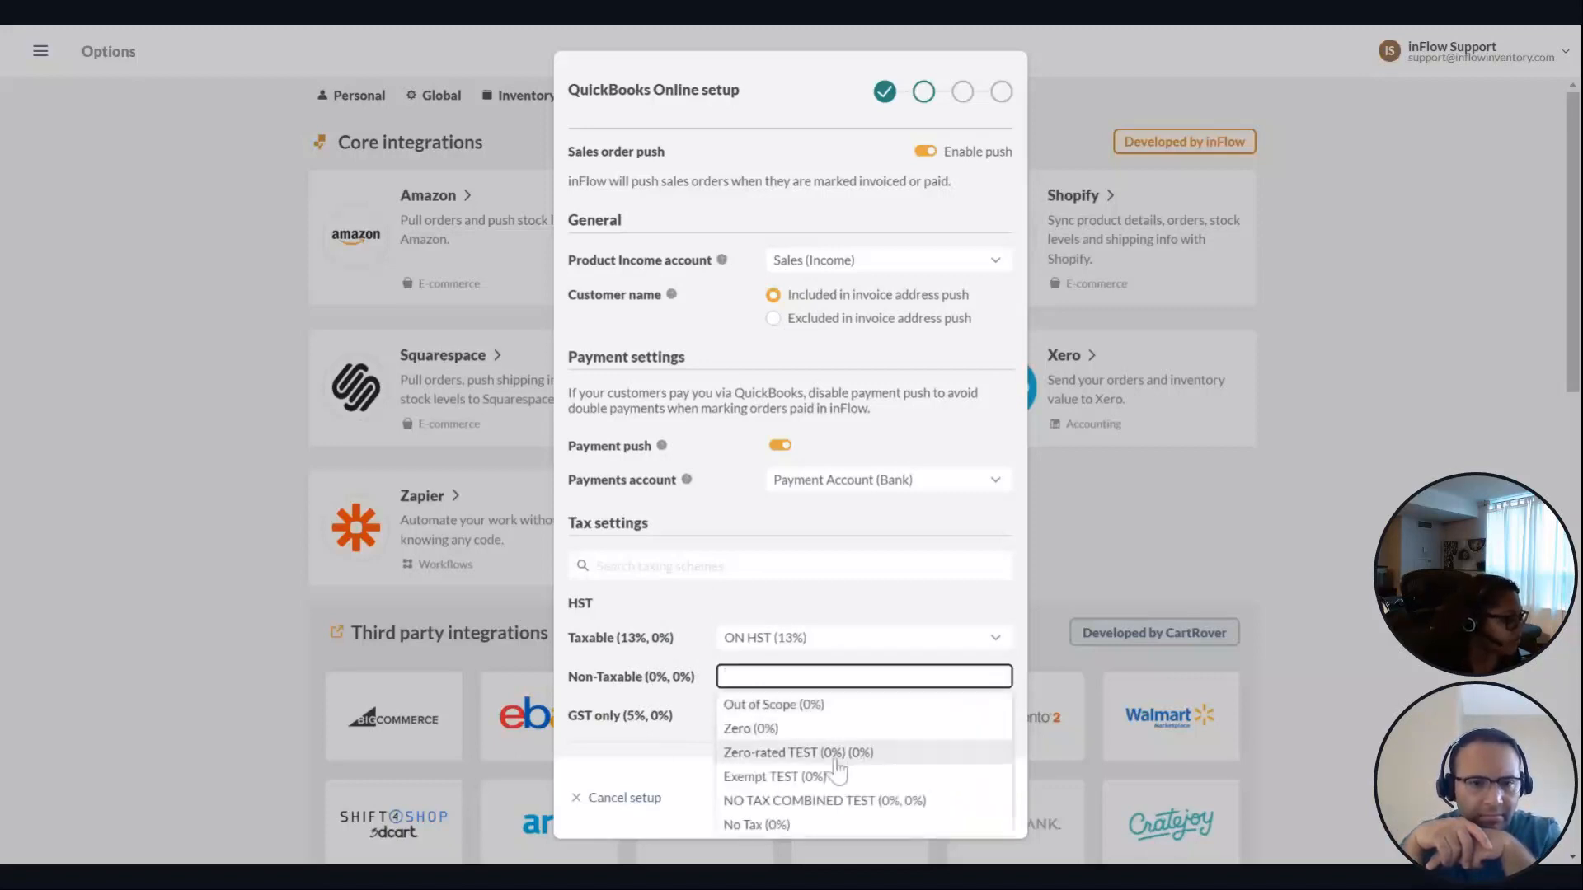
left_click(766, 822)
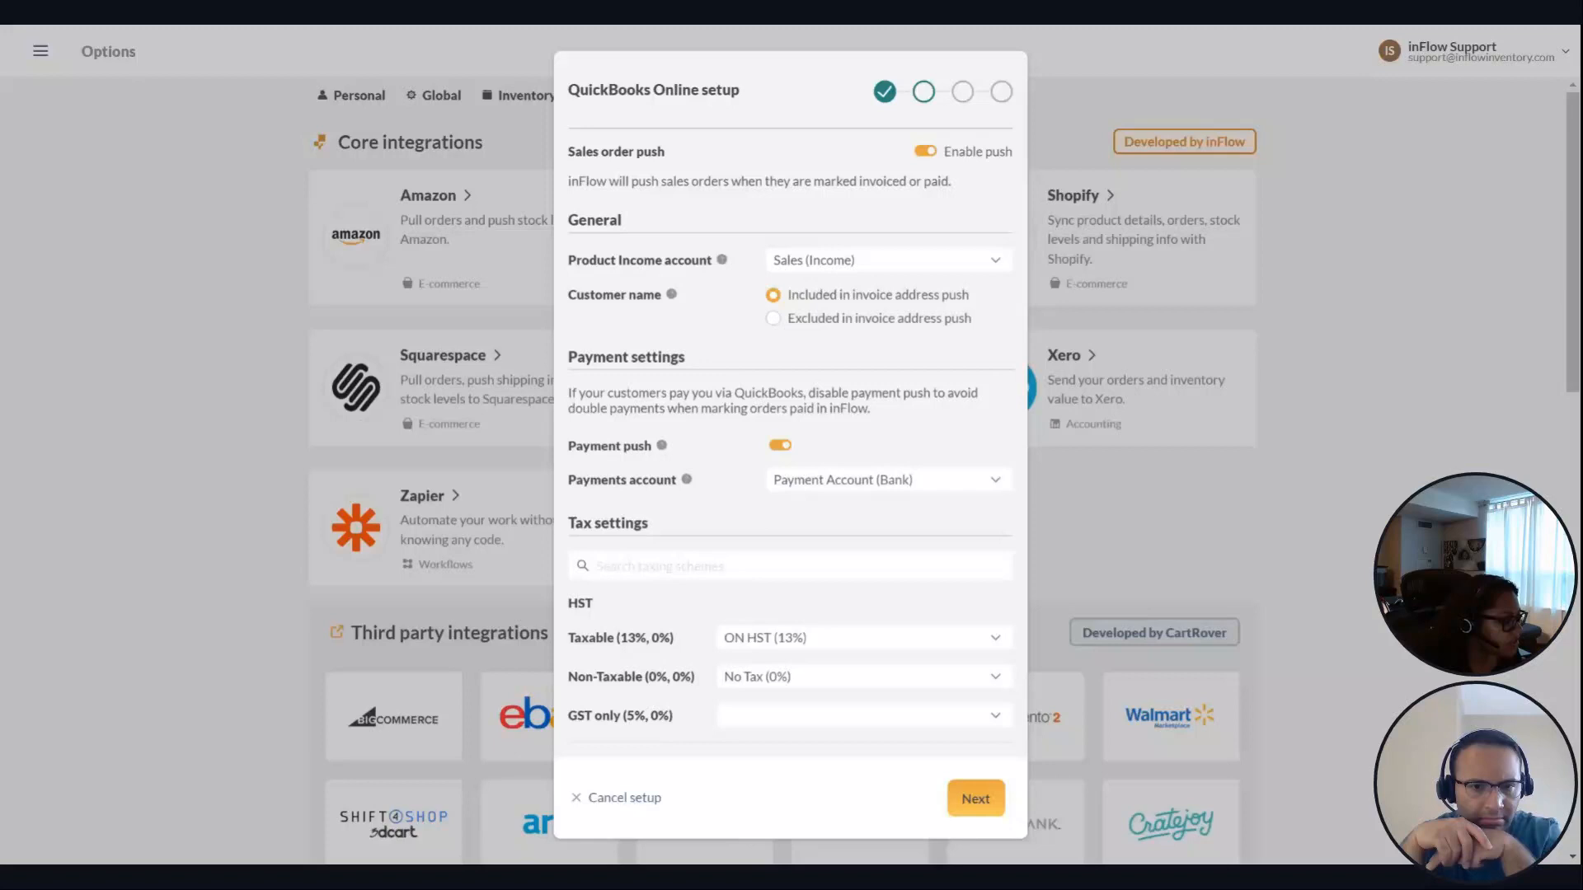
left_click(857, 715)
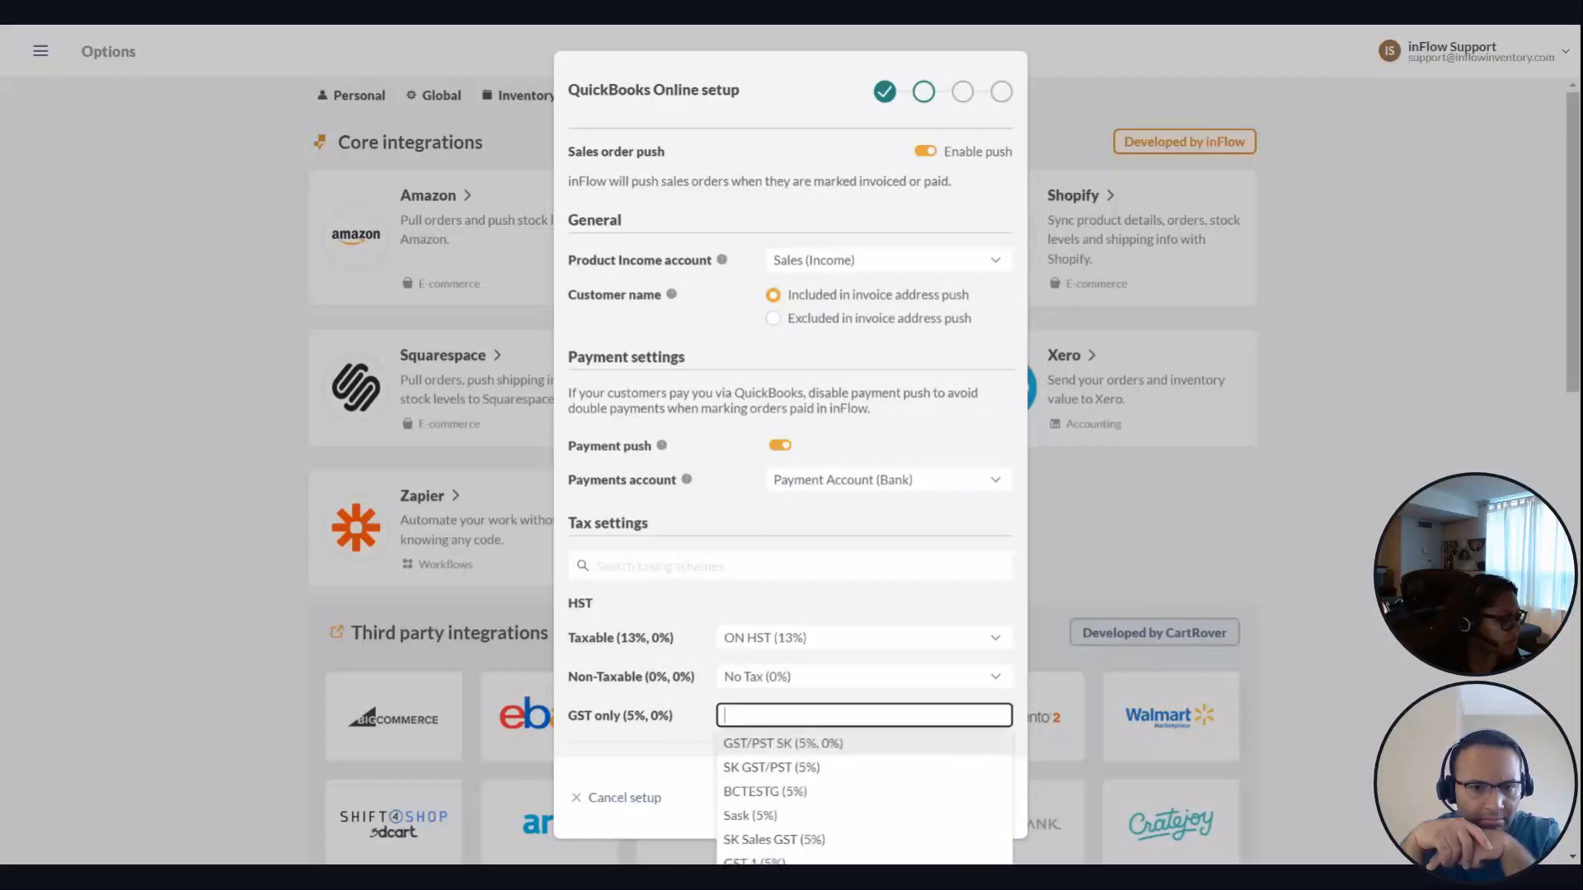
left_click(820, 743)
left_click(974, 798)
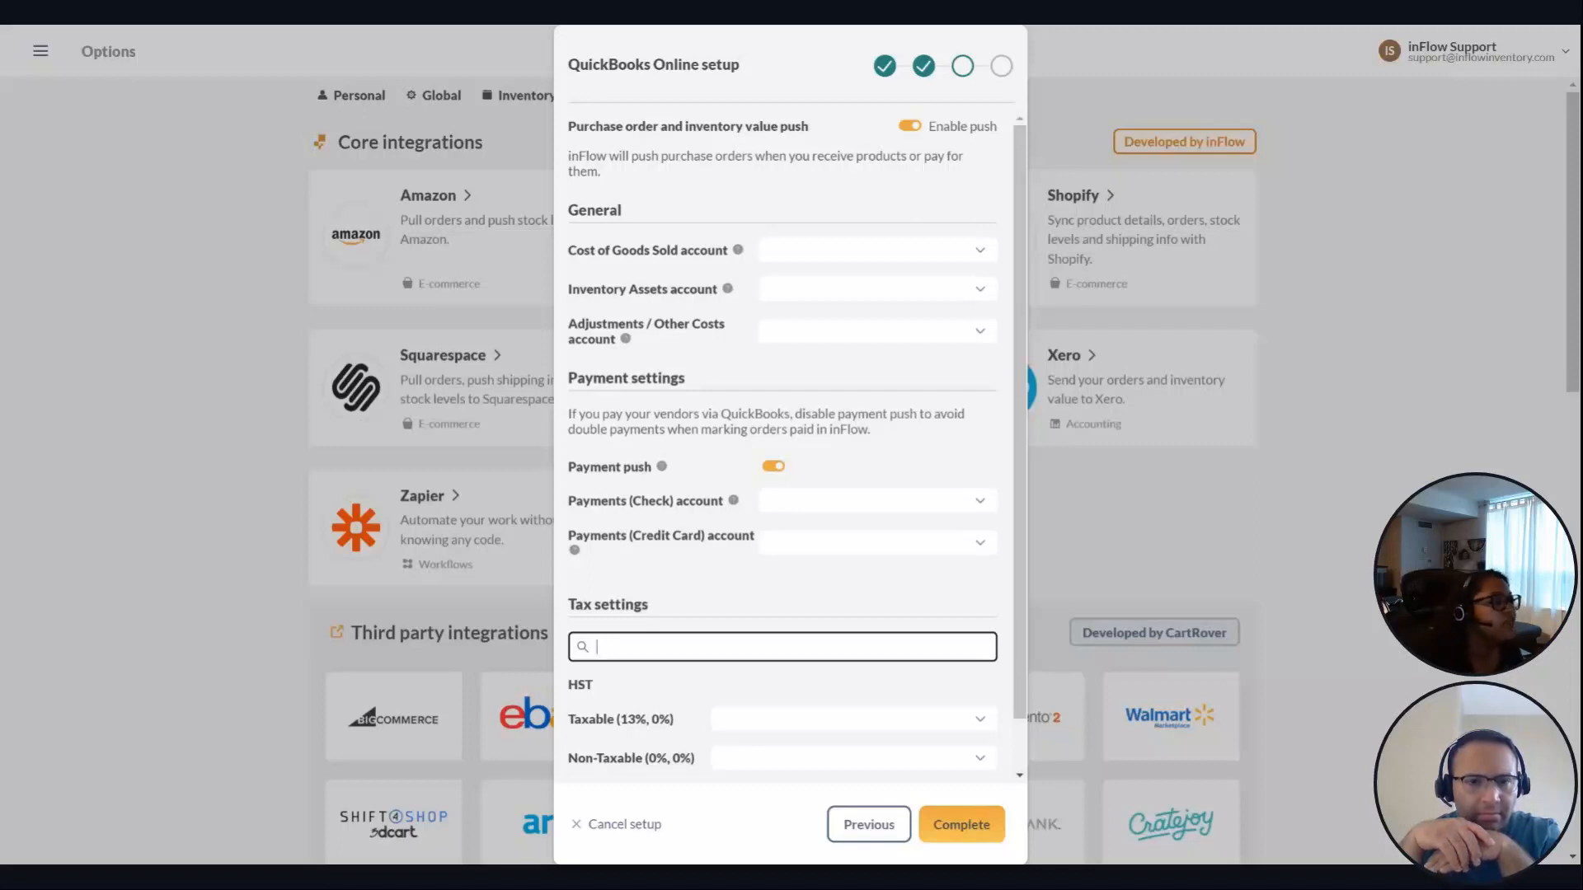
left_click(910, 125)
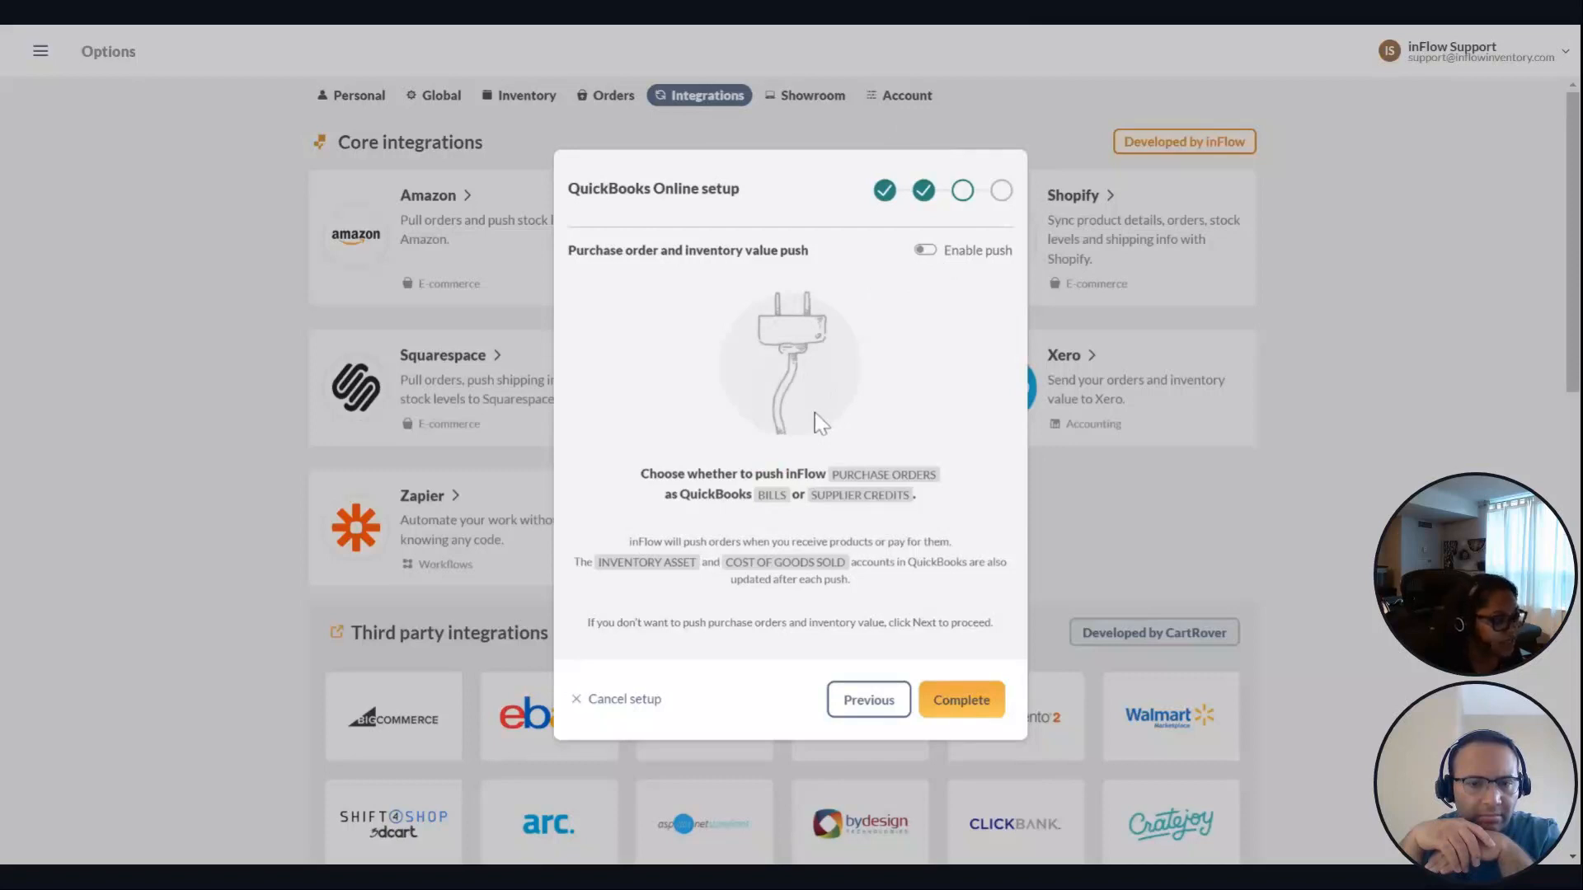
left_click(935, 256)
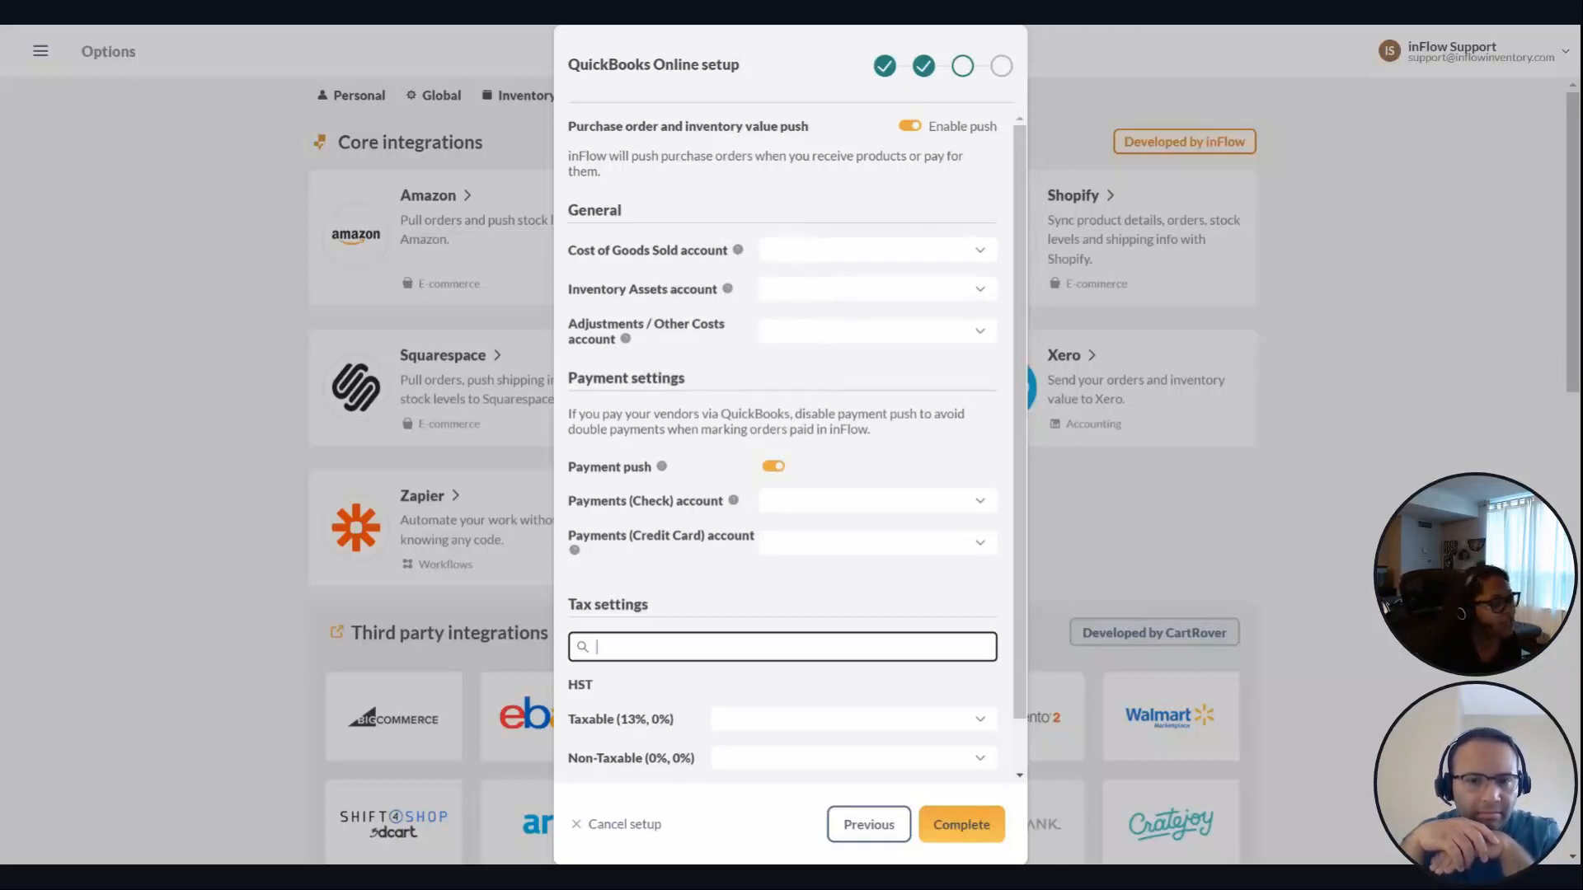
Map purchase orders to Cost of Goods Sold, Inventory Asset and inFlow Adjustments accounts
left_click(877, 250)
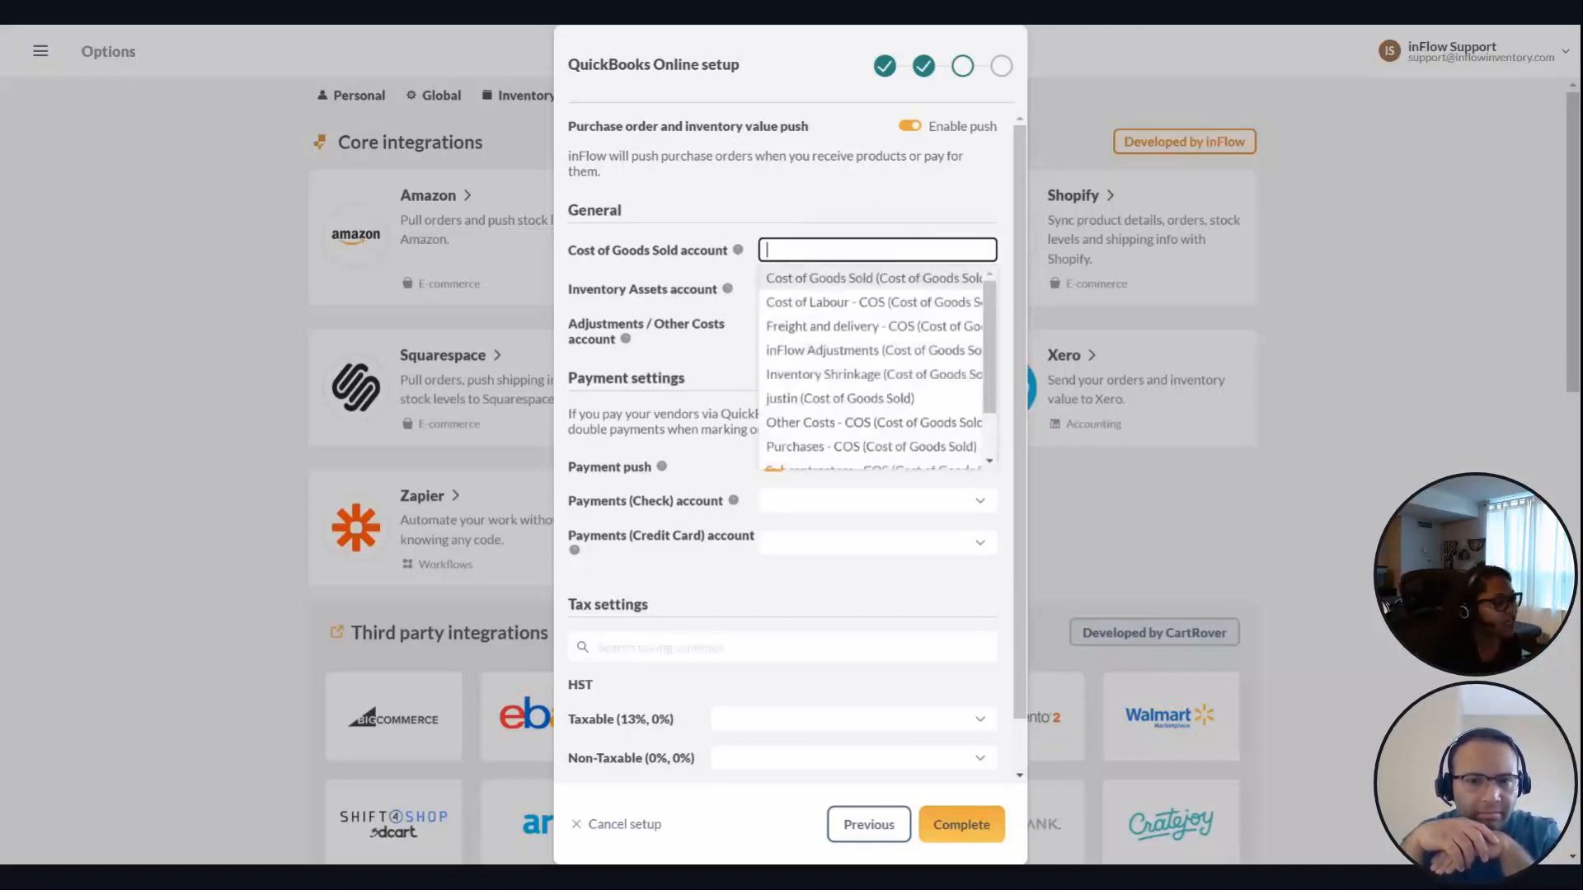
left_click(811, 282)
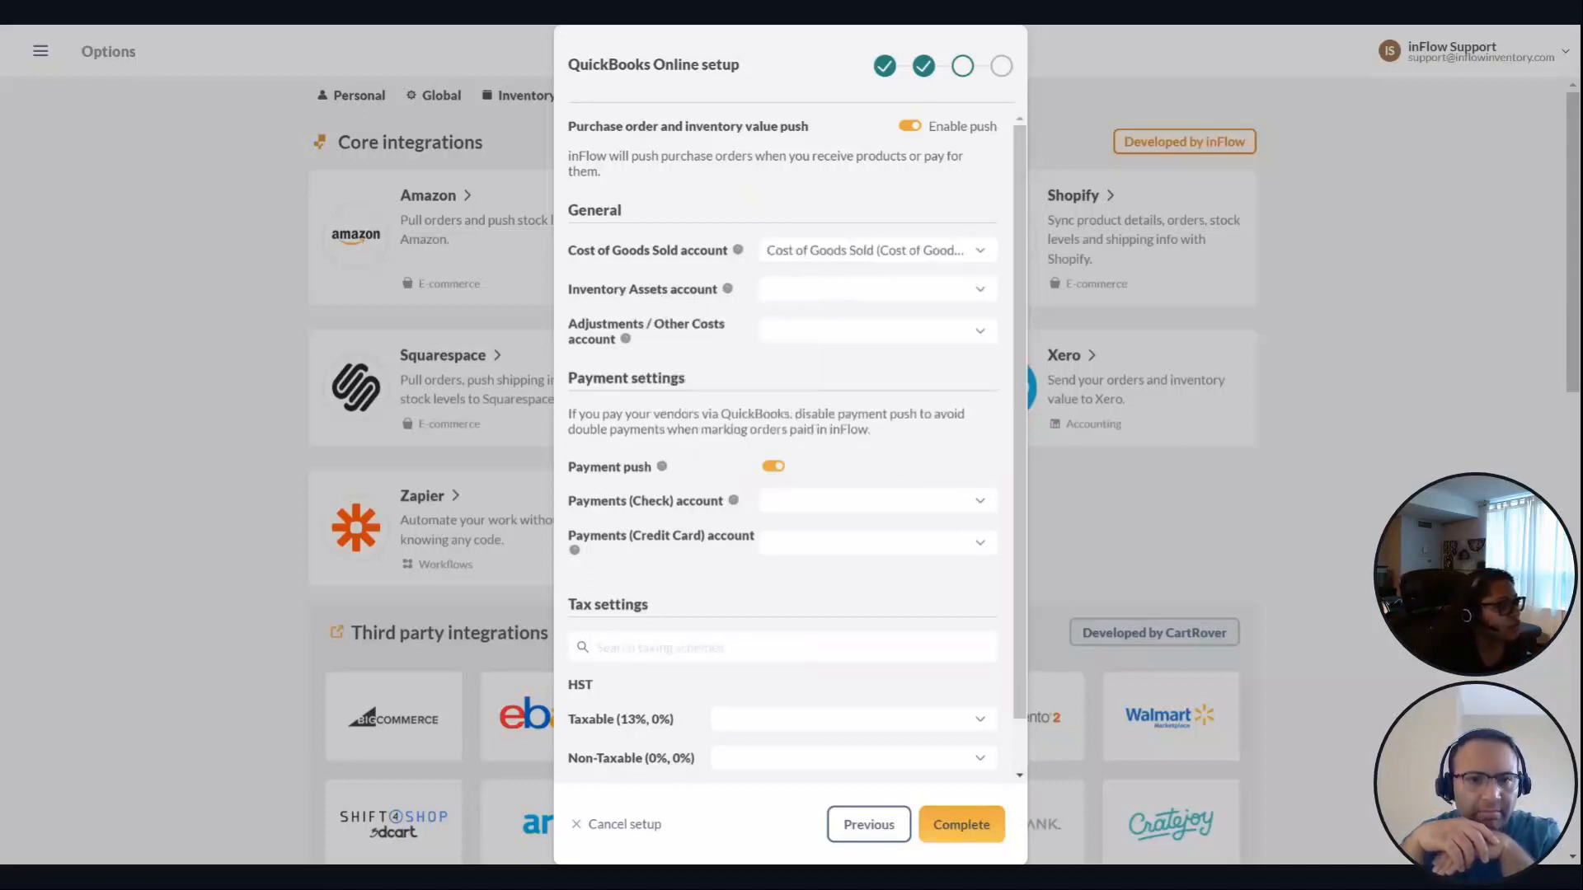
left_click(877, 290)
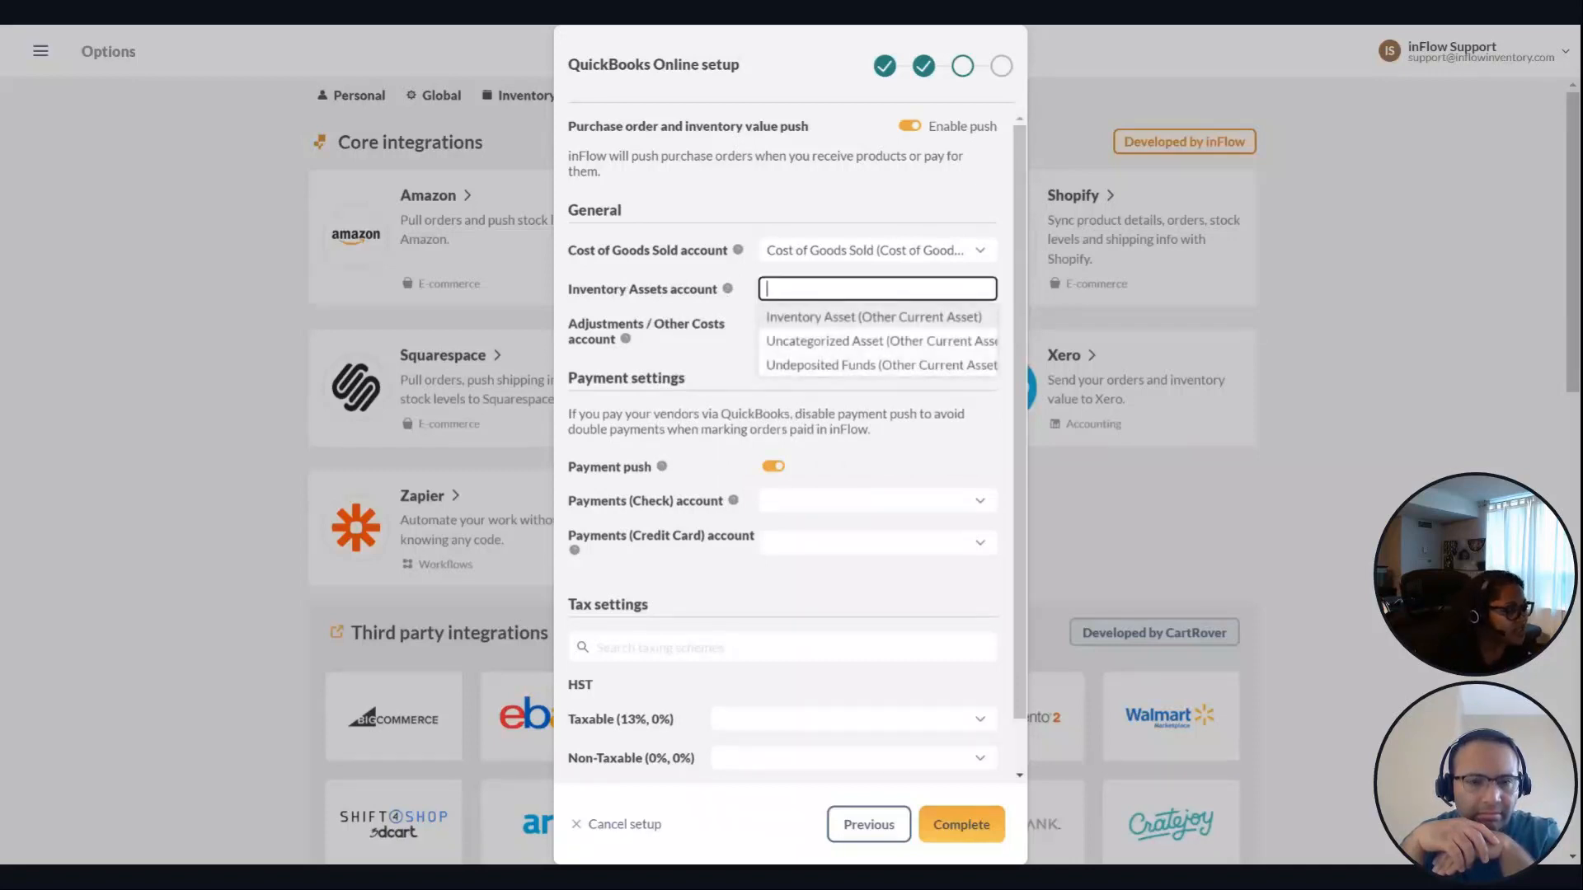
left_click(831, 319)
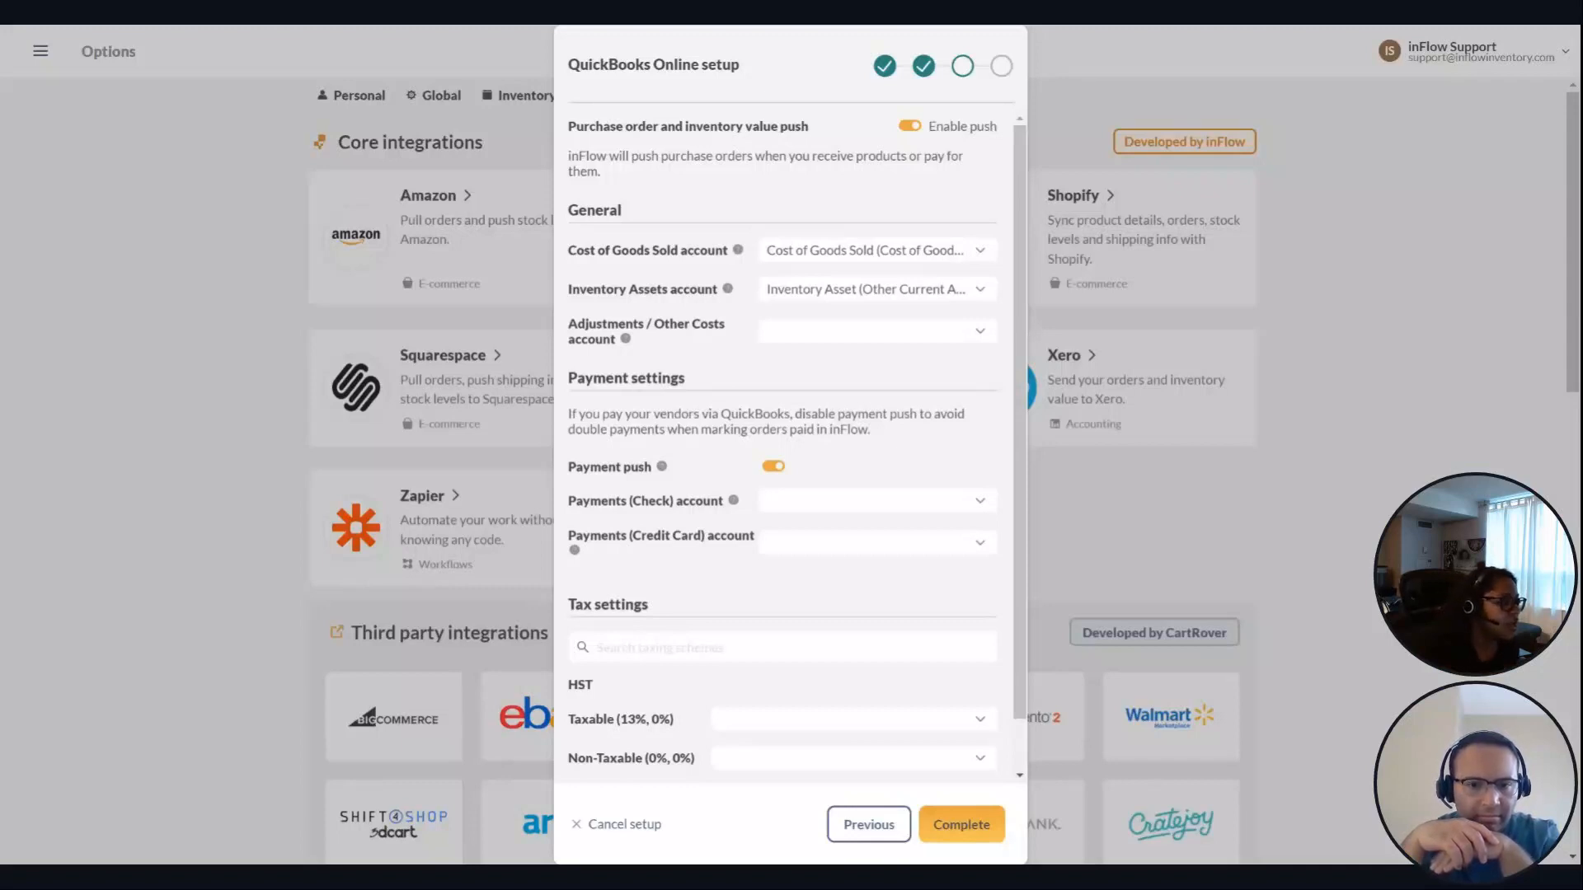
left_click(808, 330)
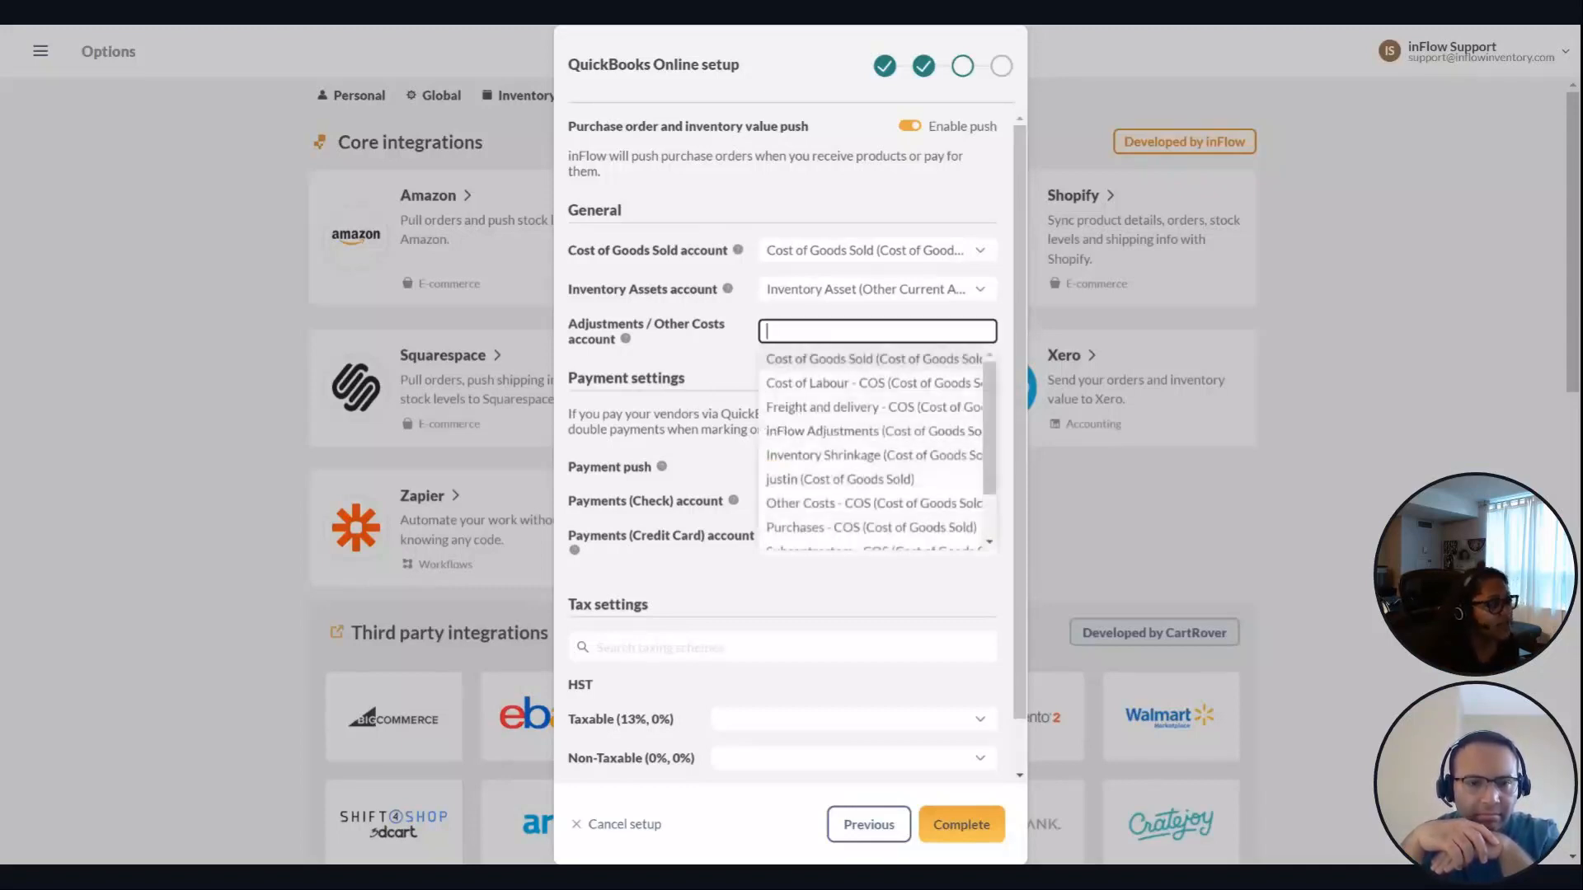
left_click(841, 432)
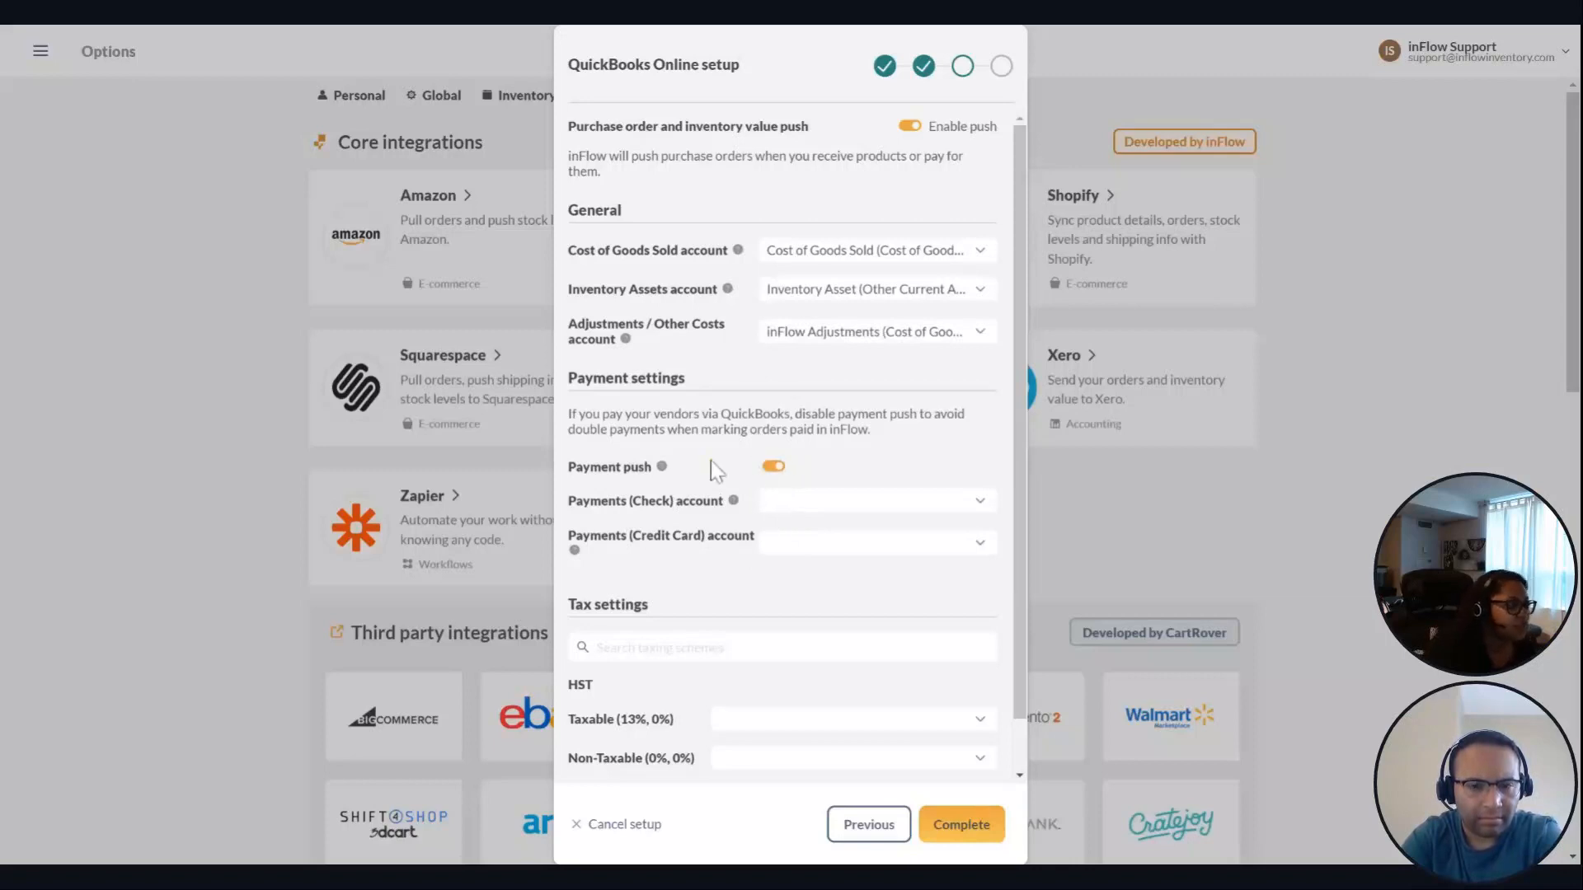
Keep payment push on, using Payments (Check) (Bank) for checks and Payments (CC) (Credit Card) for cards
left_click(775, 469)
left_click(778, 482)
left_click(795, 500)
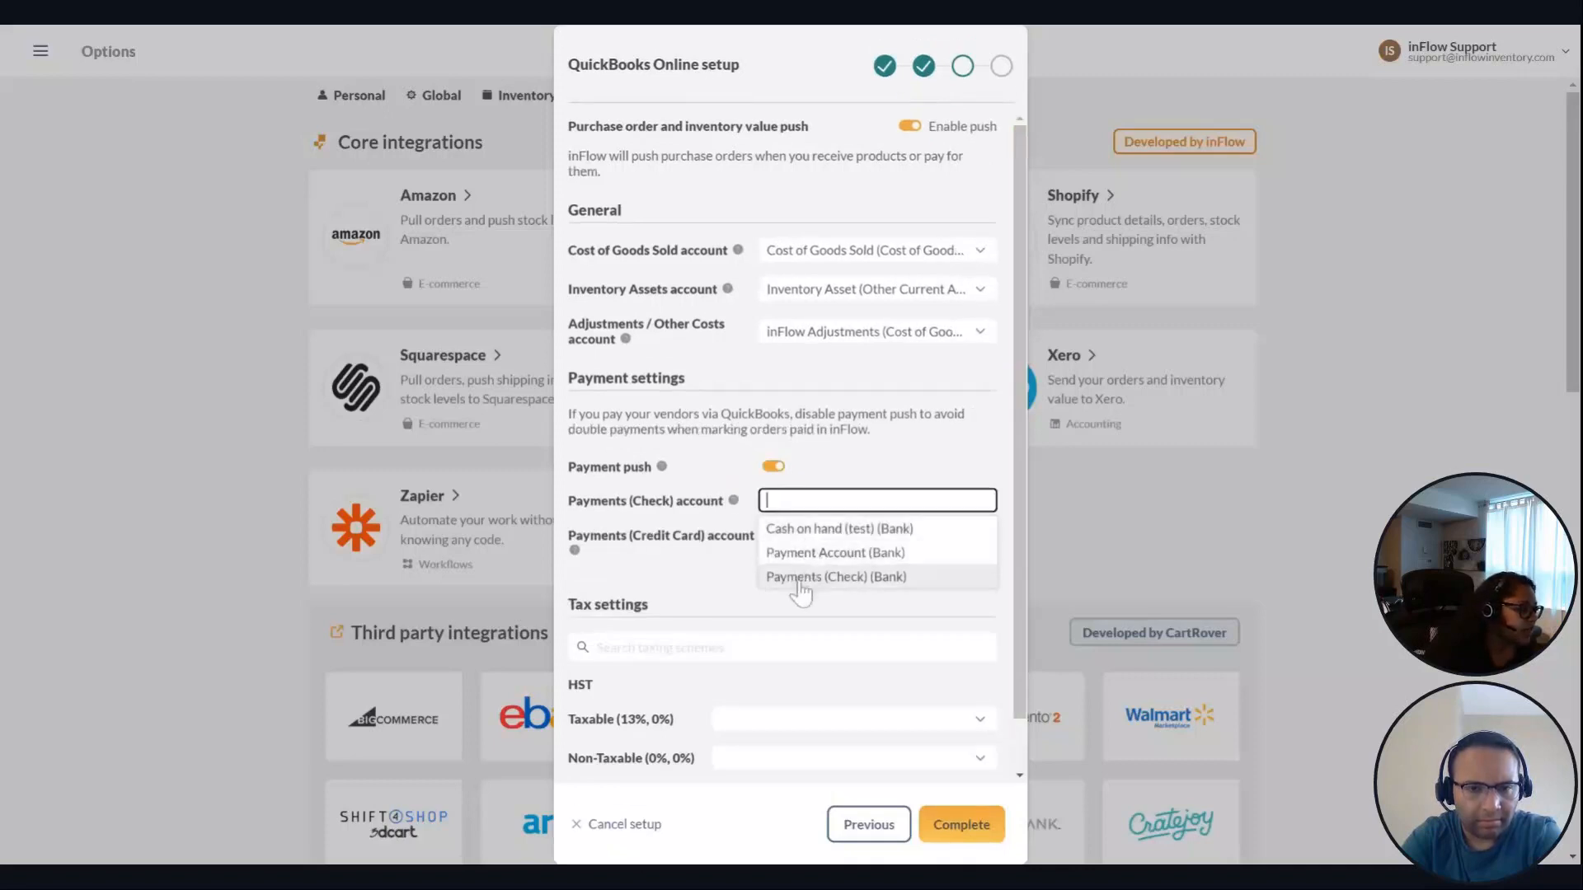
left_click(846, 582)
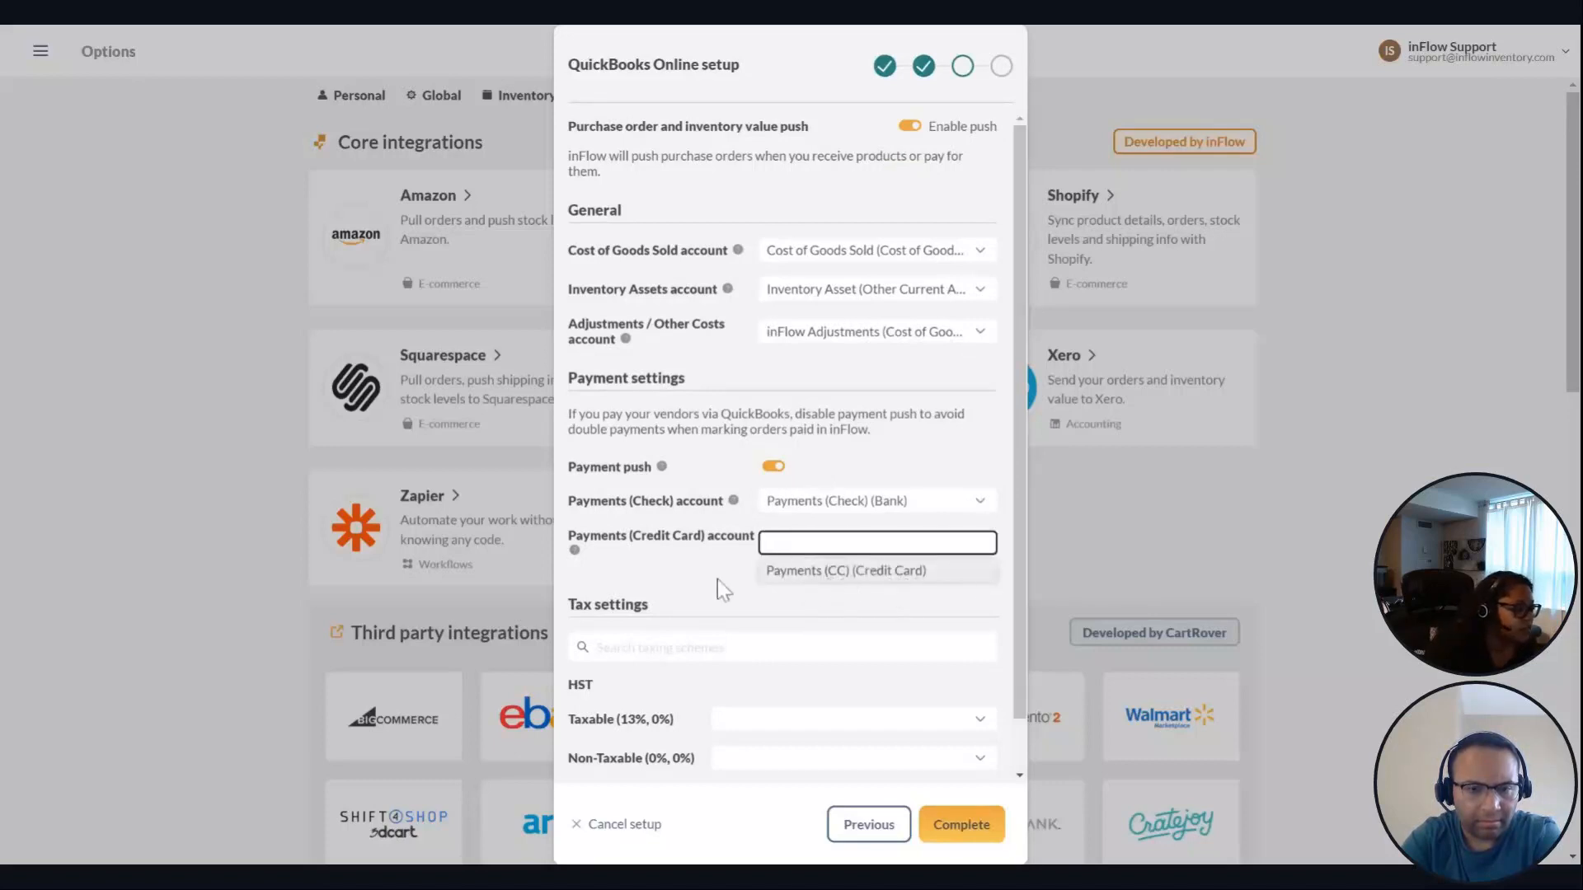
left_click(789, 577)
Map Taxable to ON HST (13%), Non-Taxable to No Tax (0%), GST only to GST/PST SK, then complete setup
scroll(822, 629, "down", 1)
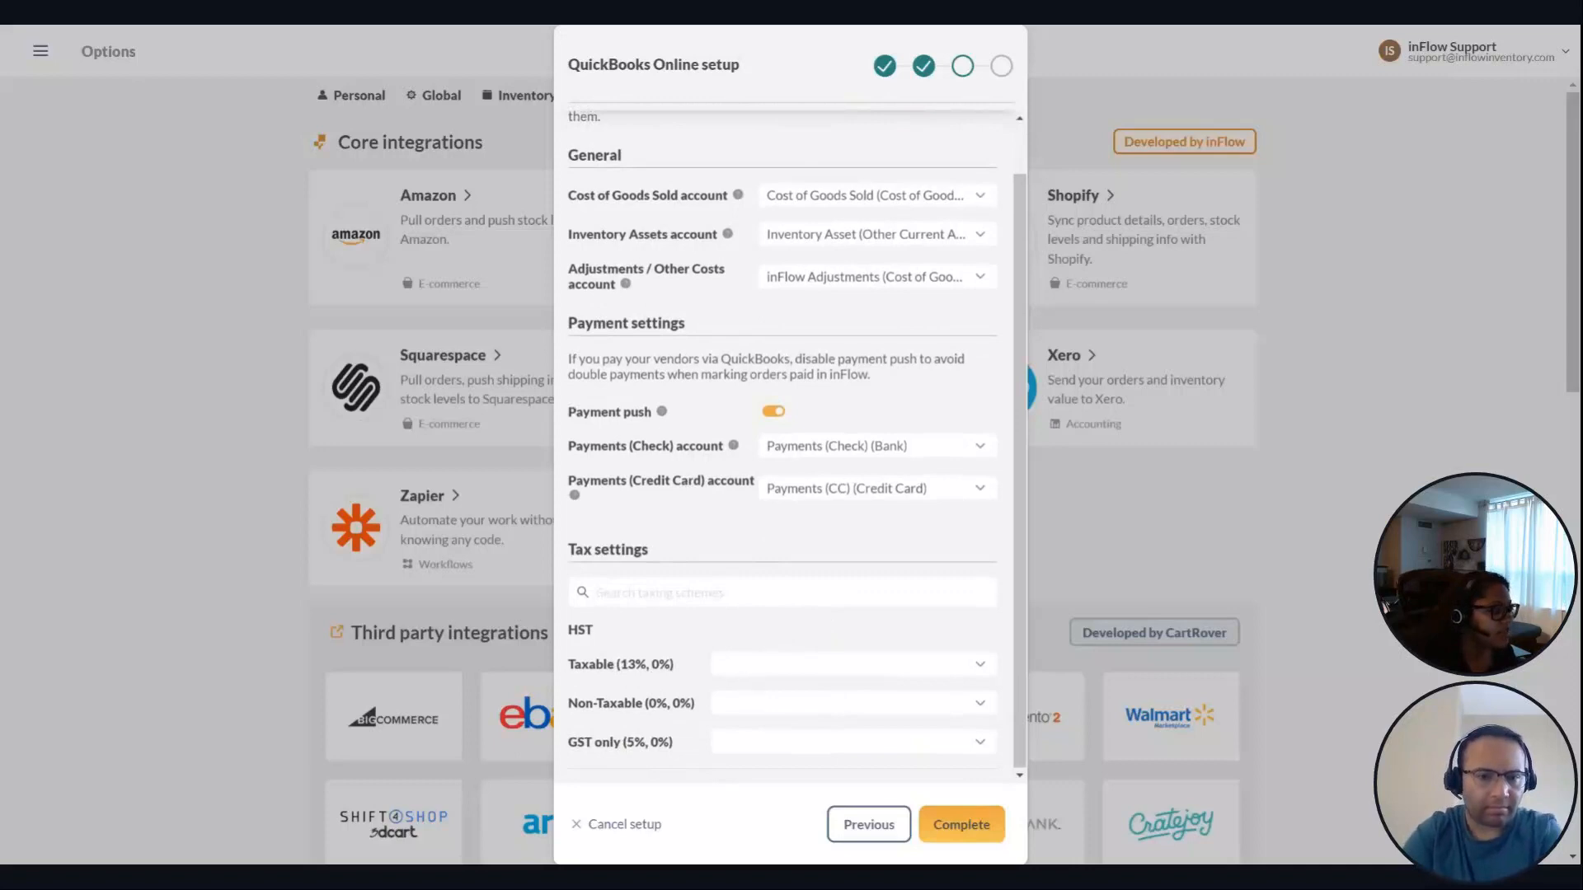
left_click(750, 666)
left_click(777, 691)
left_click(742, 703)
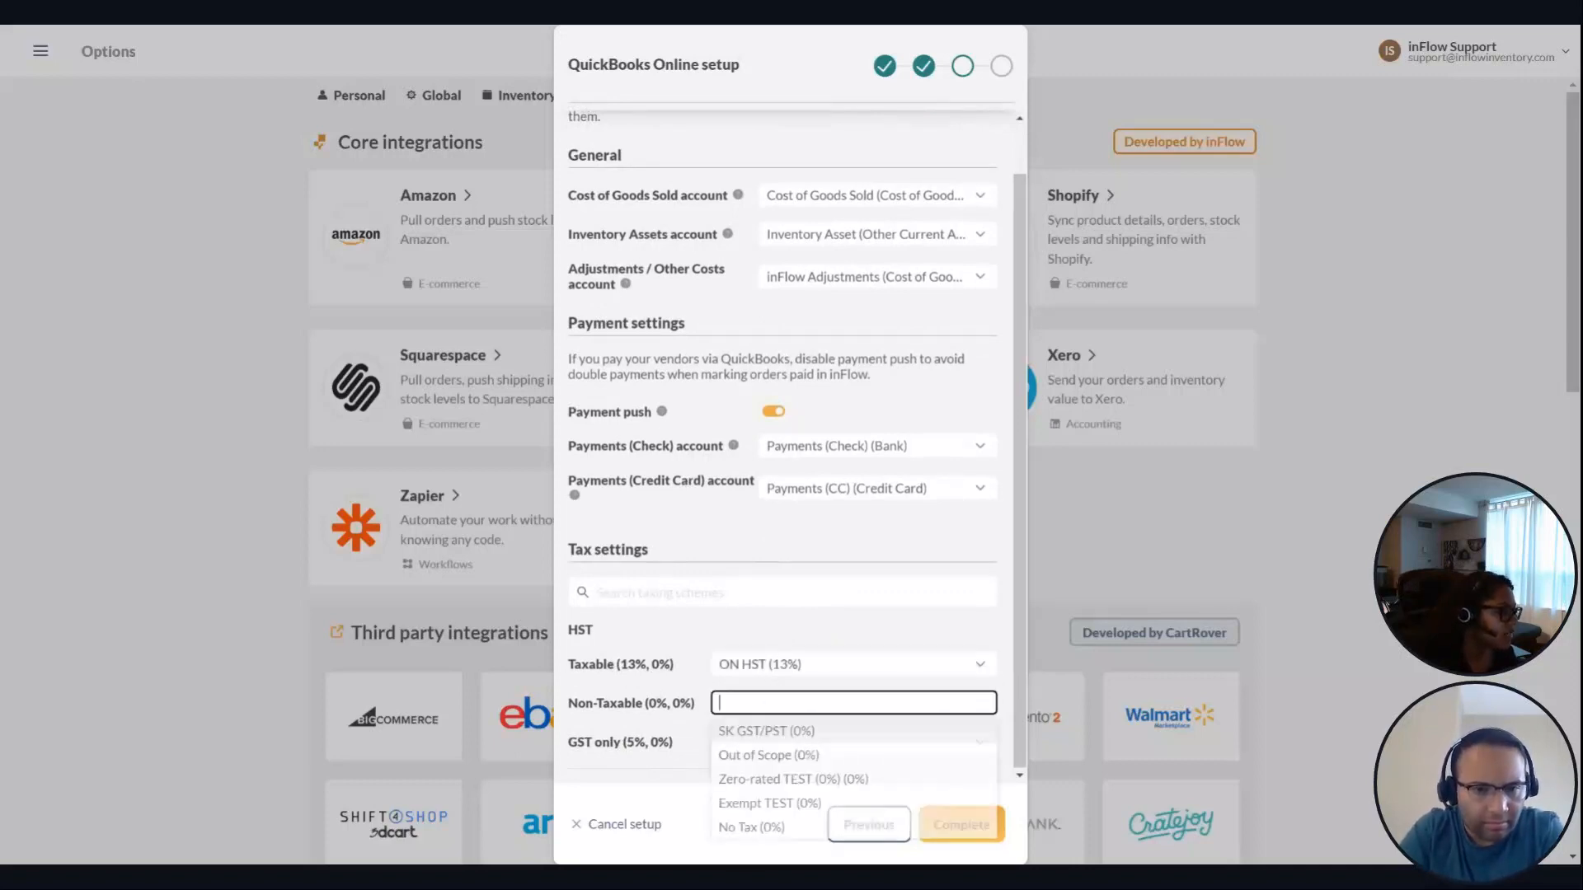
left_click(750, 825)
left_click(754, 742)
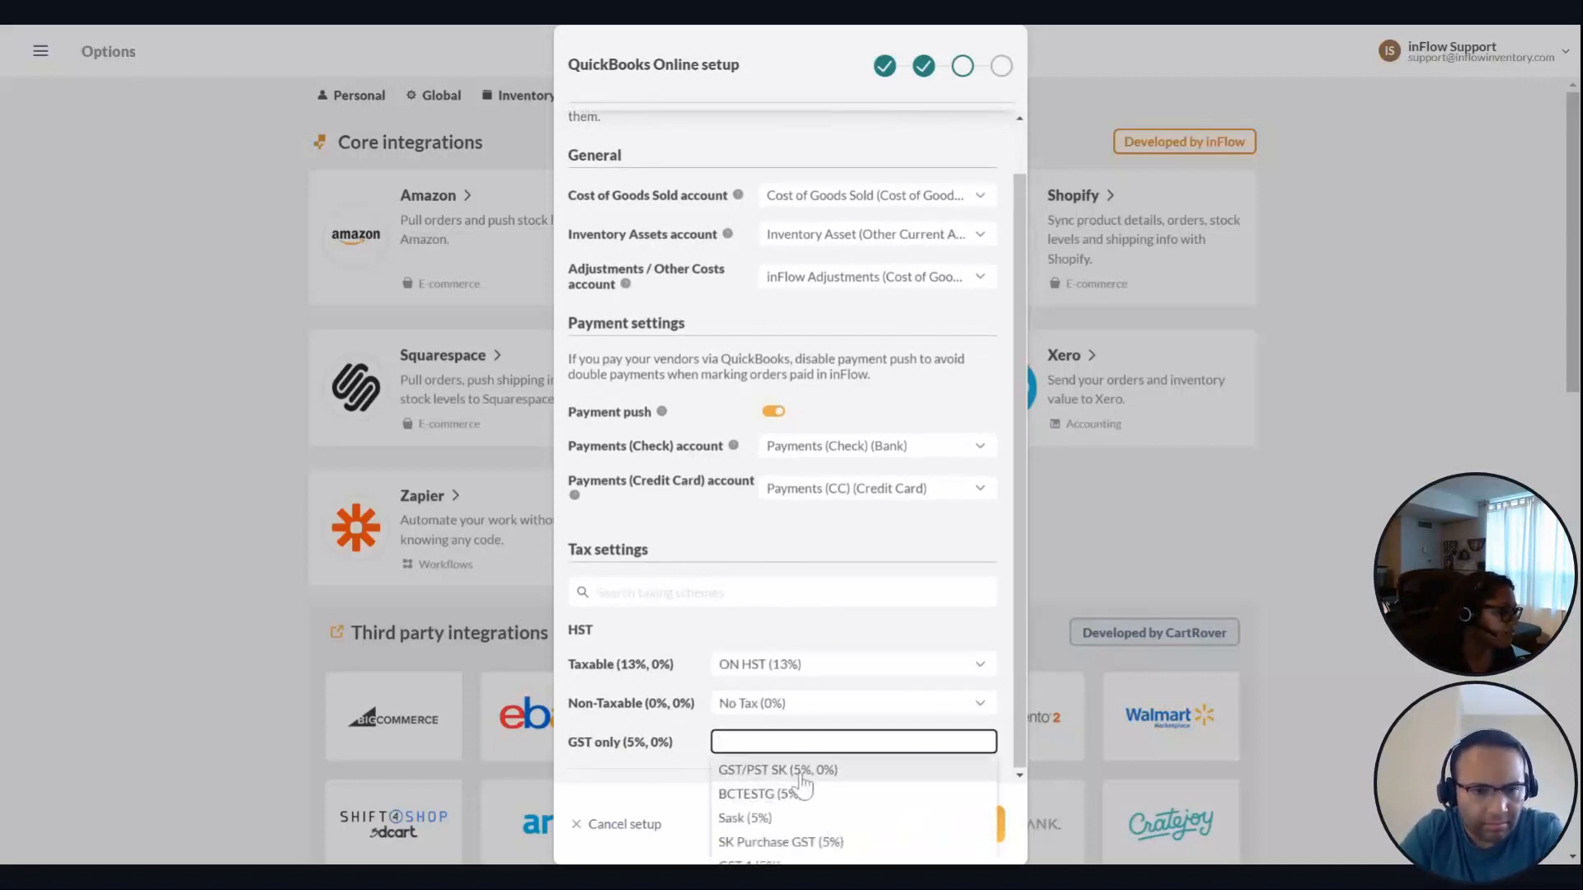
left_click(765, 765)
left_click(961, 833)
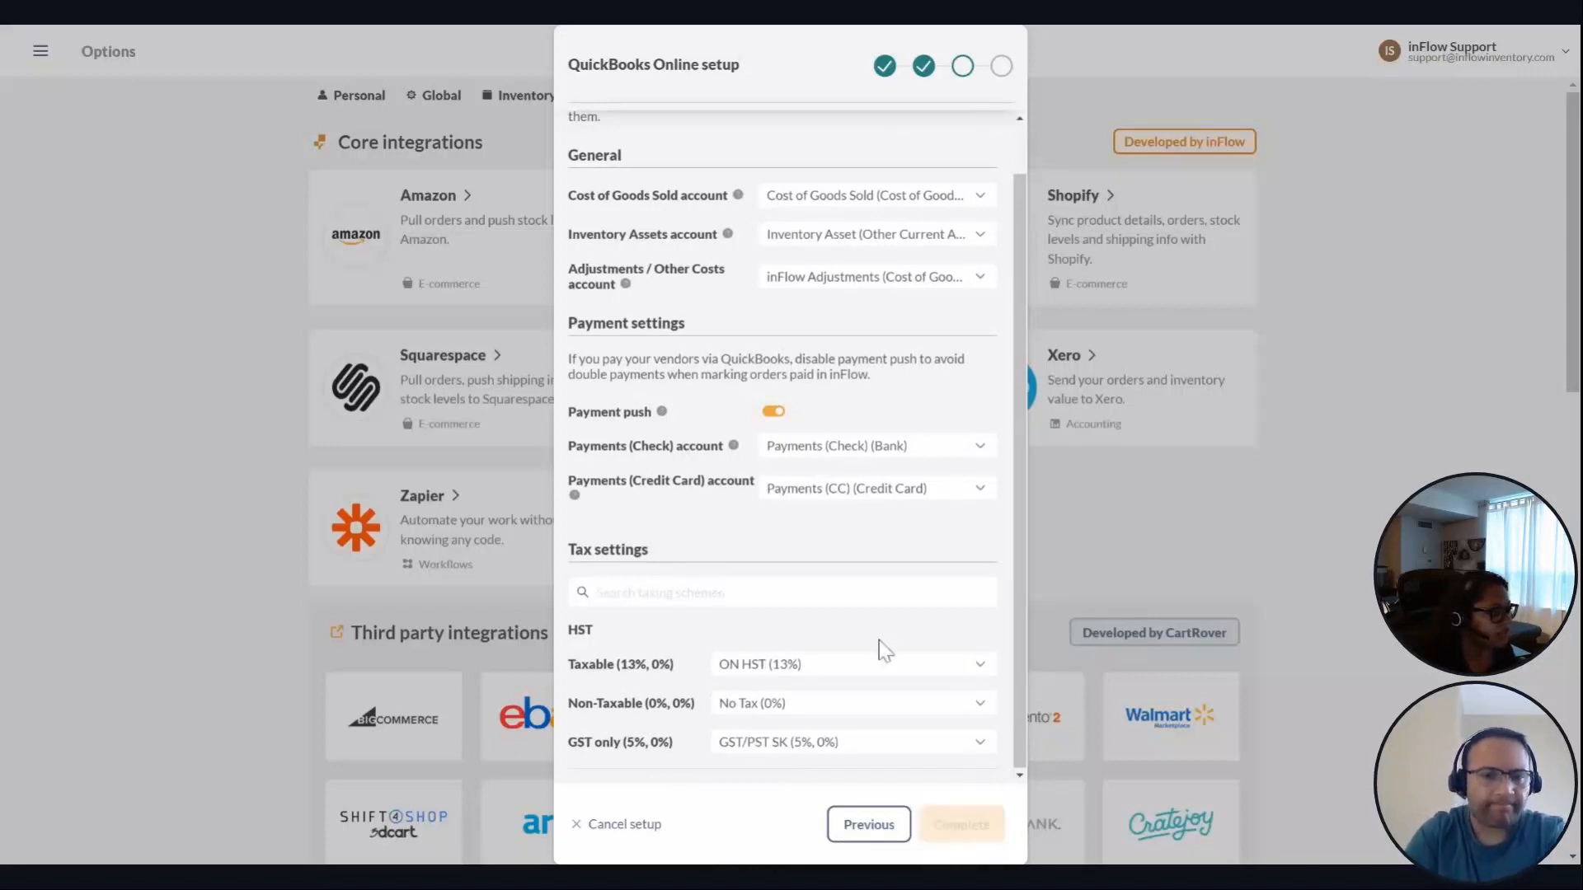
scroll(882, 650, "up", 1)
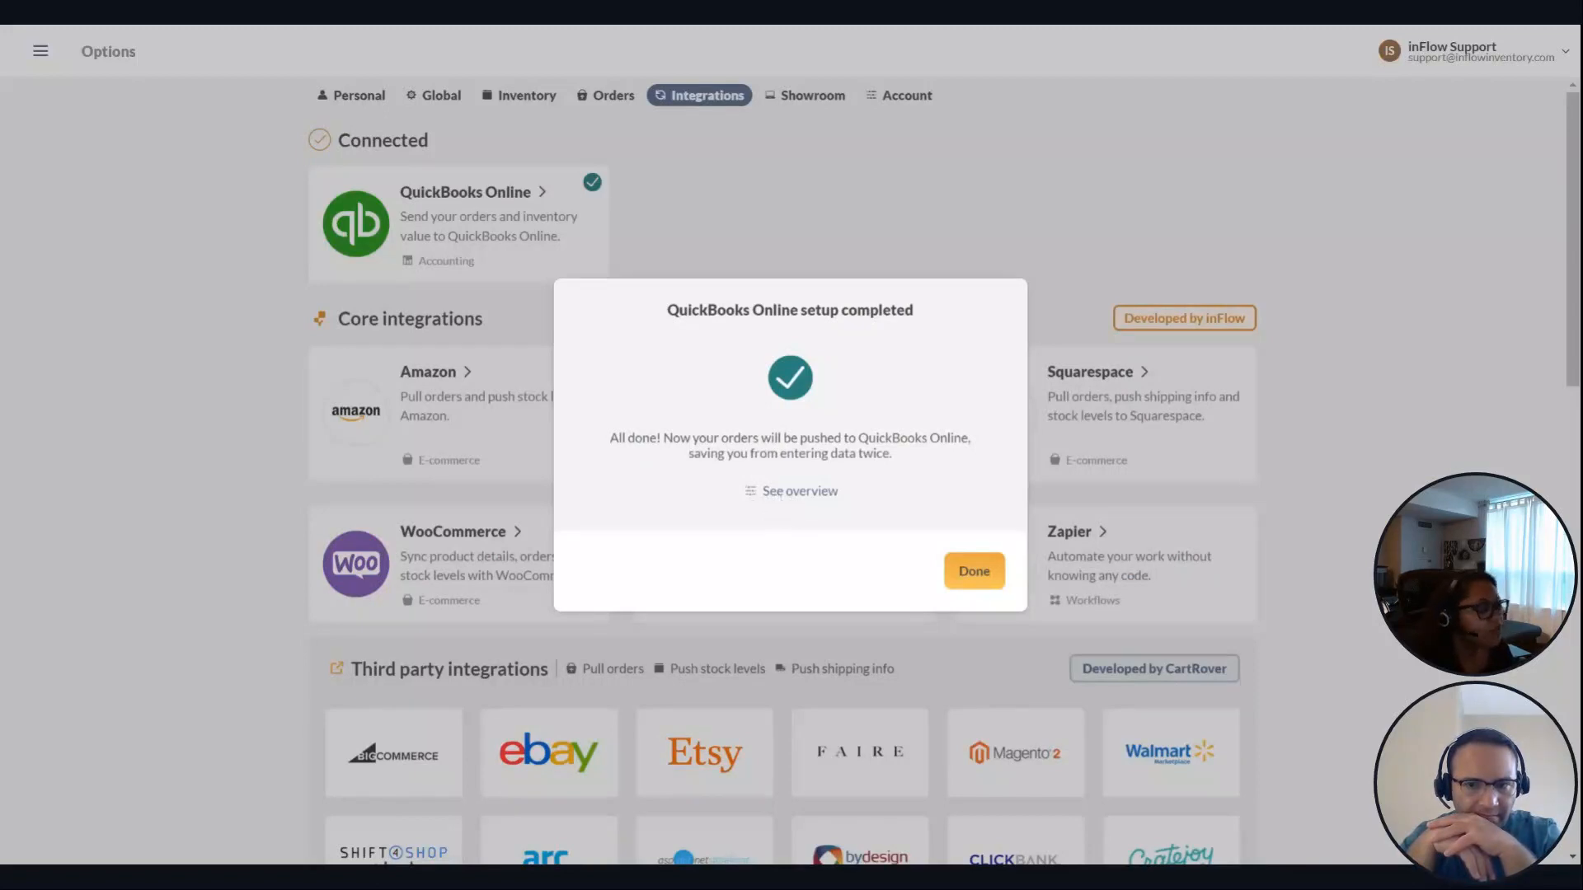
Review the QuickBooks Online settings overview and save it
left_click(780, 495)
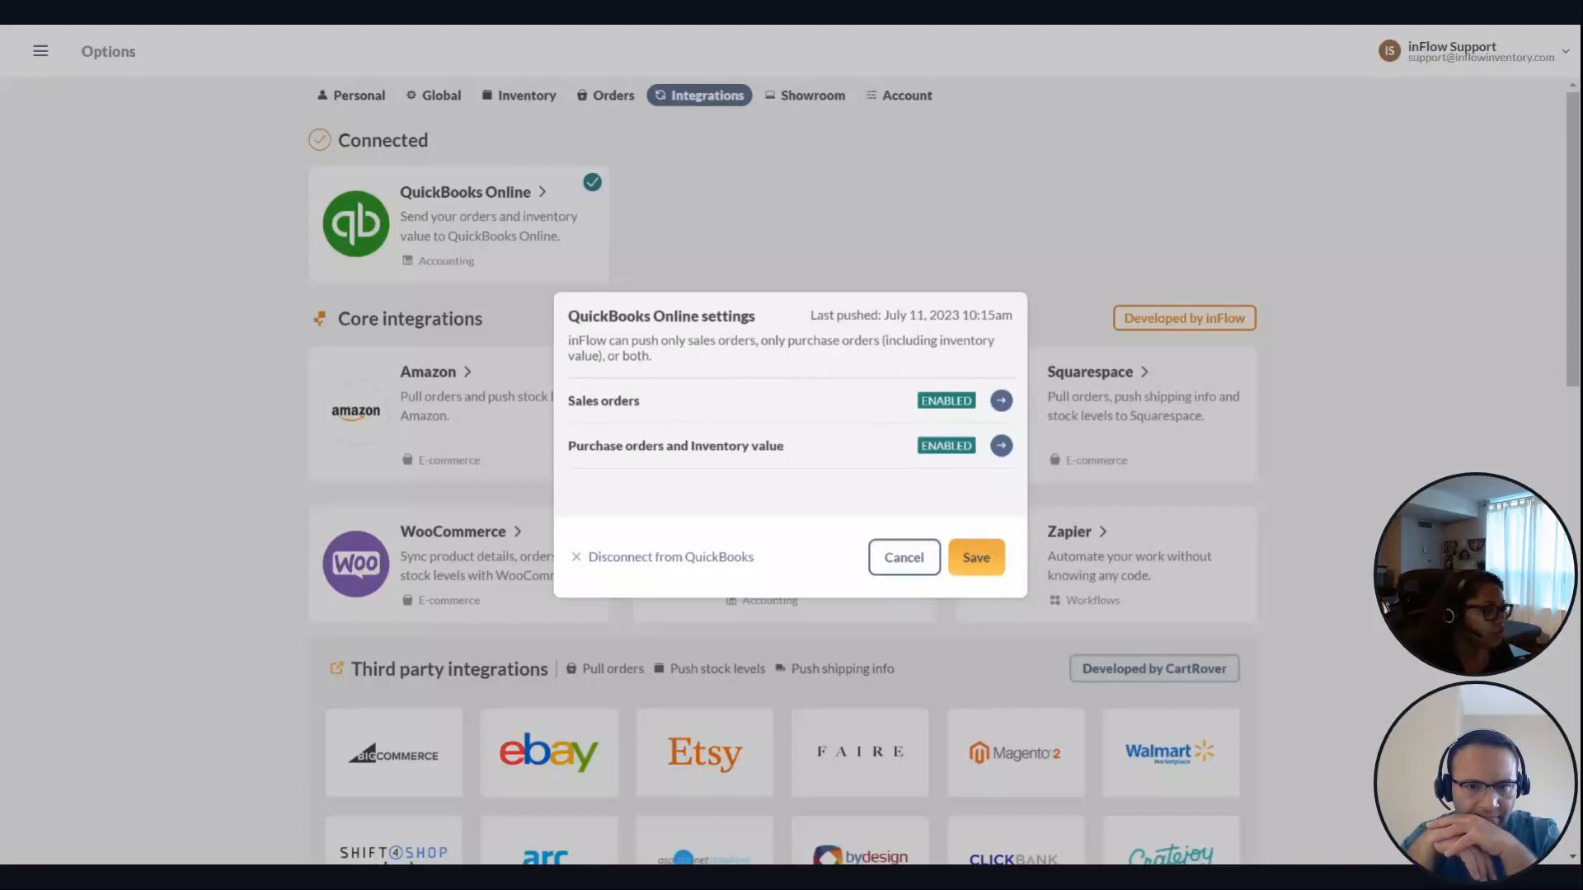
left_click_drag(812, 317, 1019, 321)
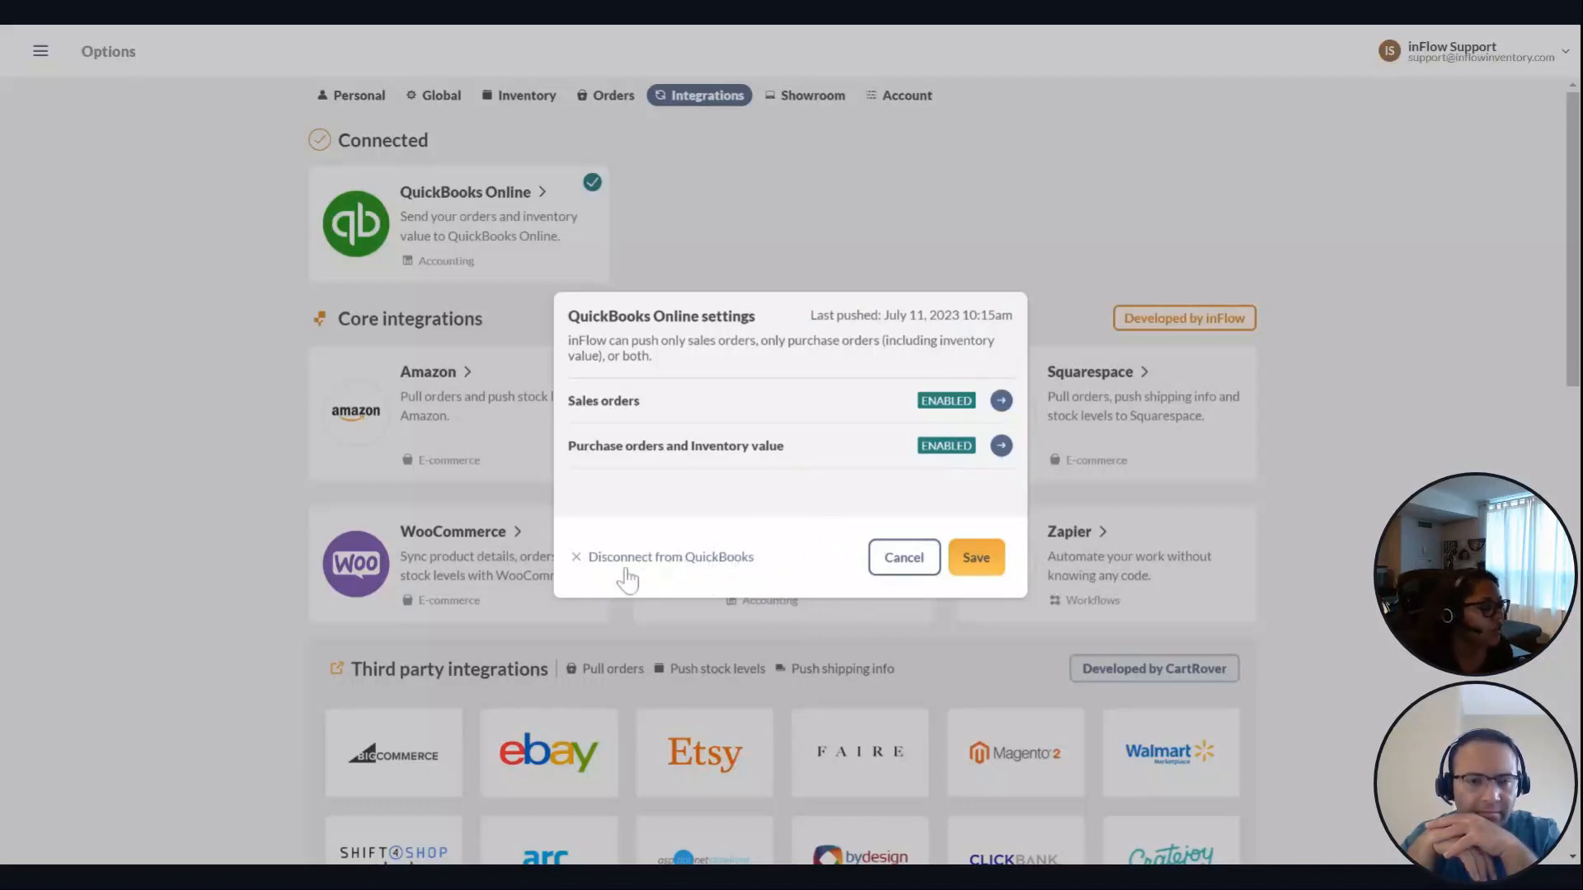
left_click(975, 577)
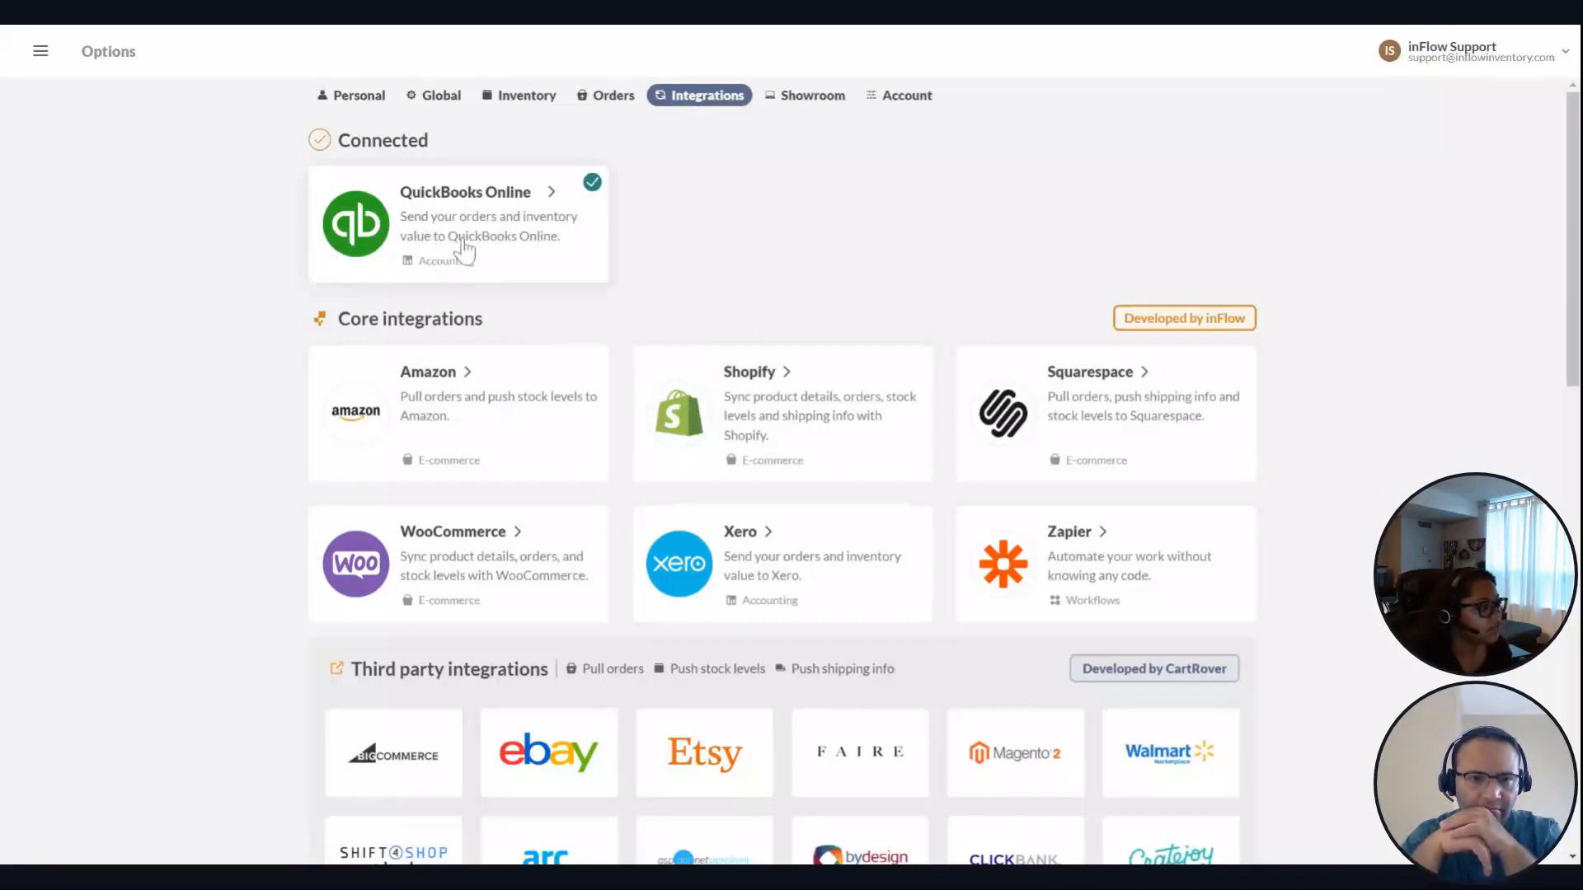
Reopen the QuickBooks Online settings, cancel without changes, and open them once more
left_click(430, 245)
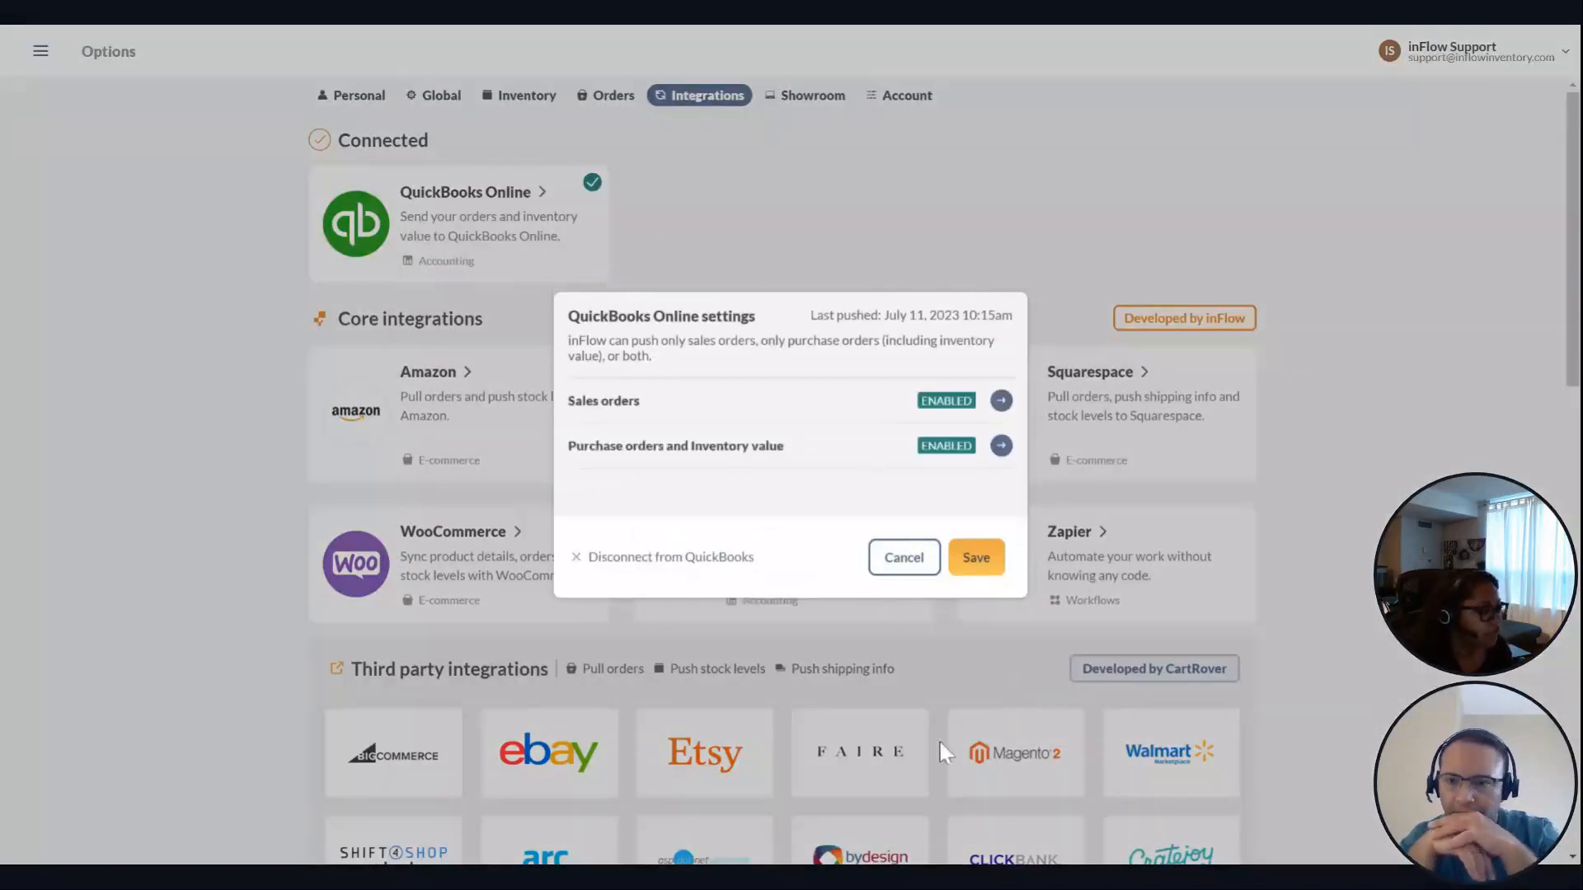
left_click(899, 567)
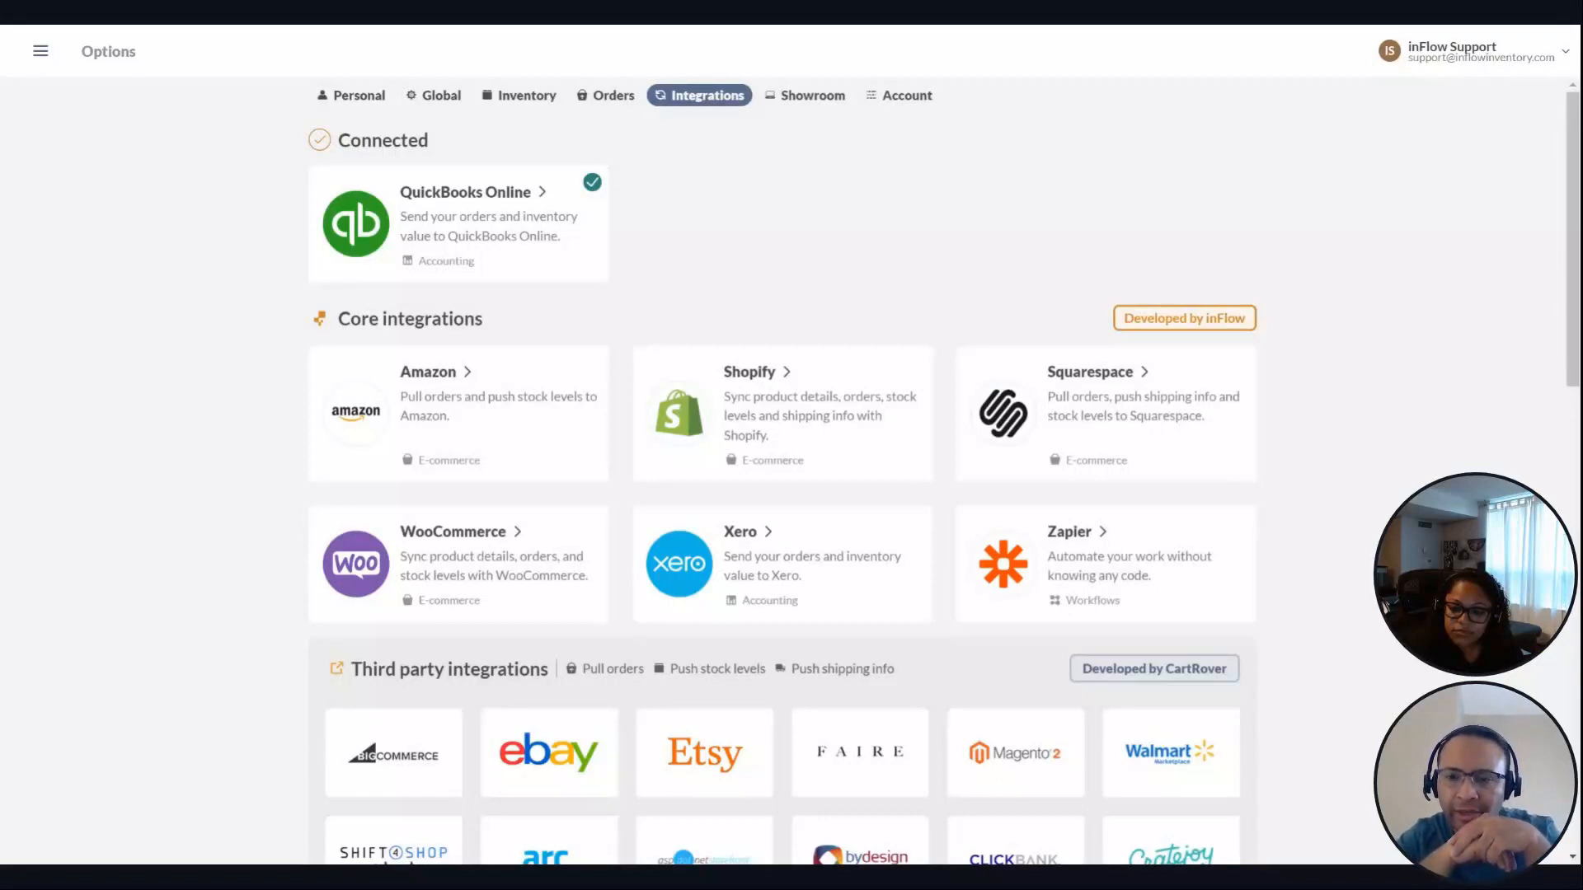
left_click(495, 261)
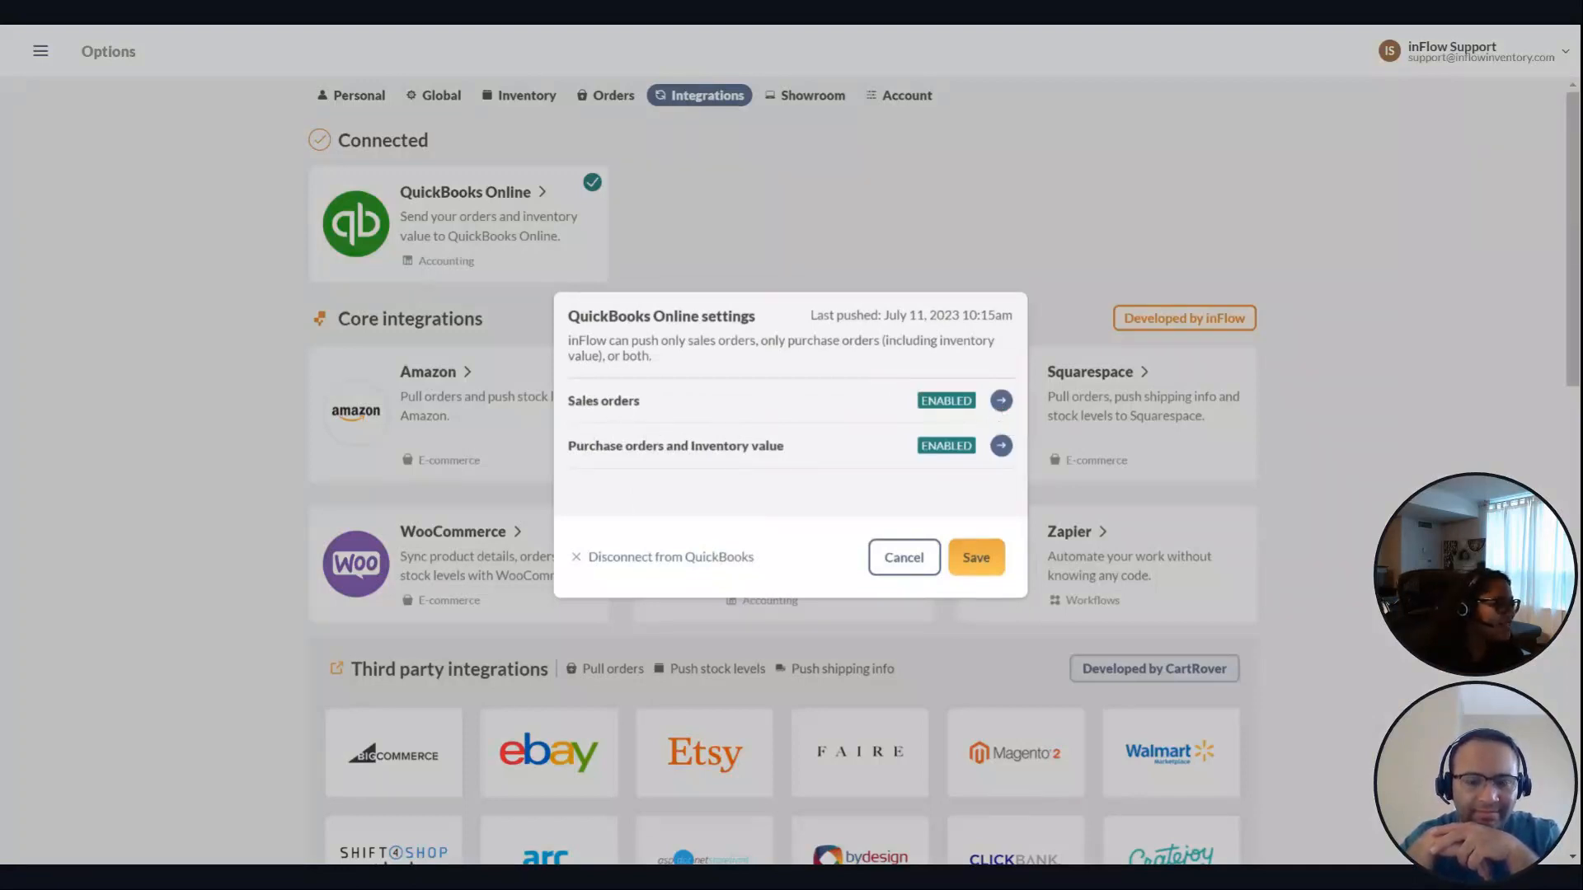
In sales order push settings, set the Product Income account back to Sales (Income) and save
left_click(1001, 401)
left_click(816, 235)
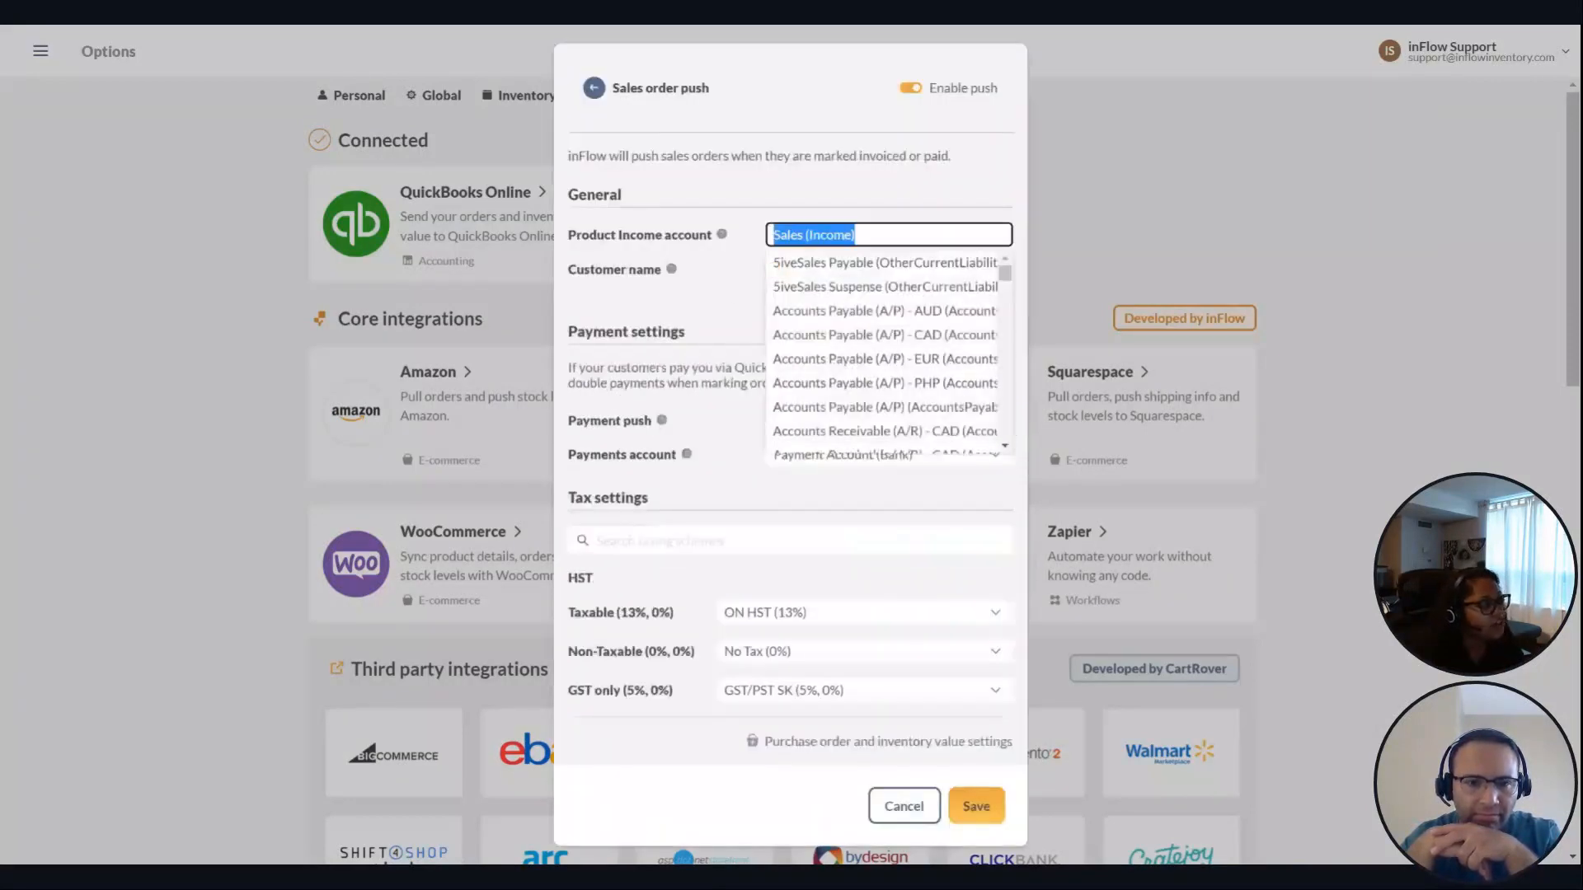
type("sales")
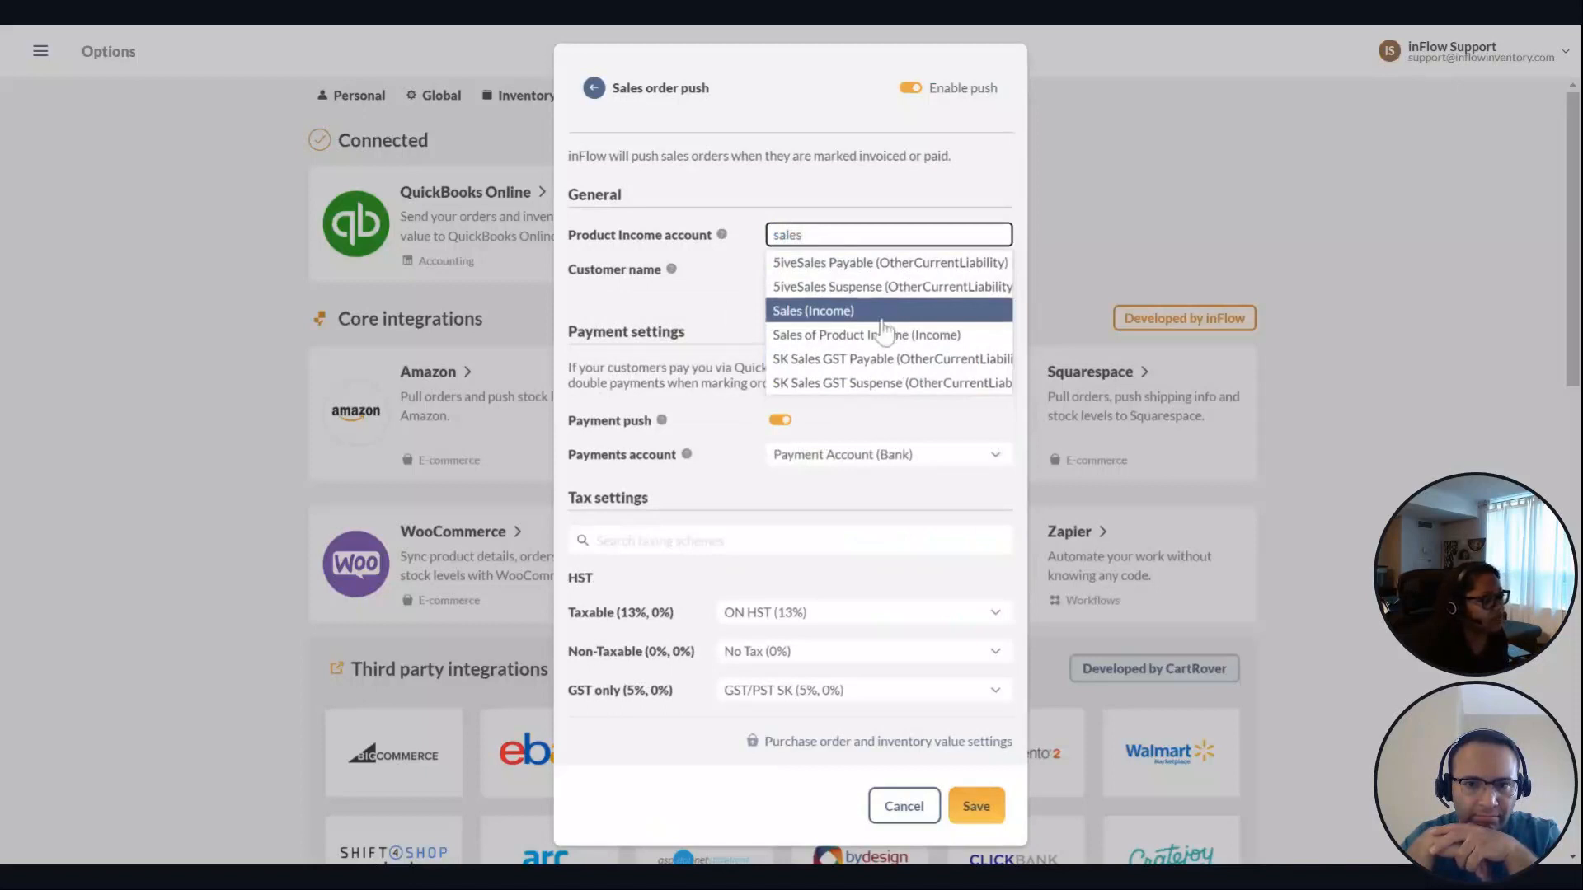
left_click(859, 334)
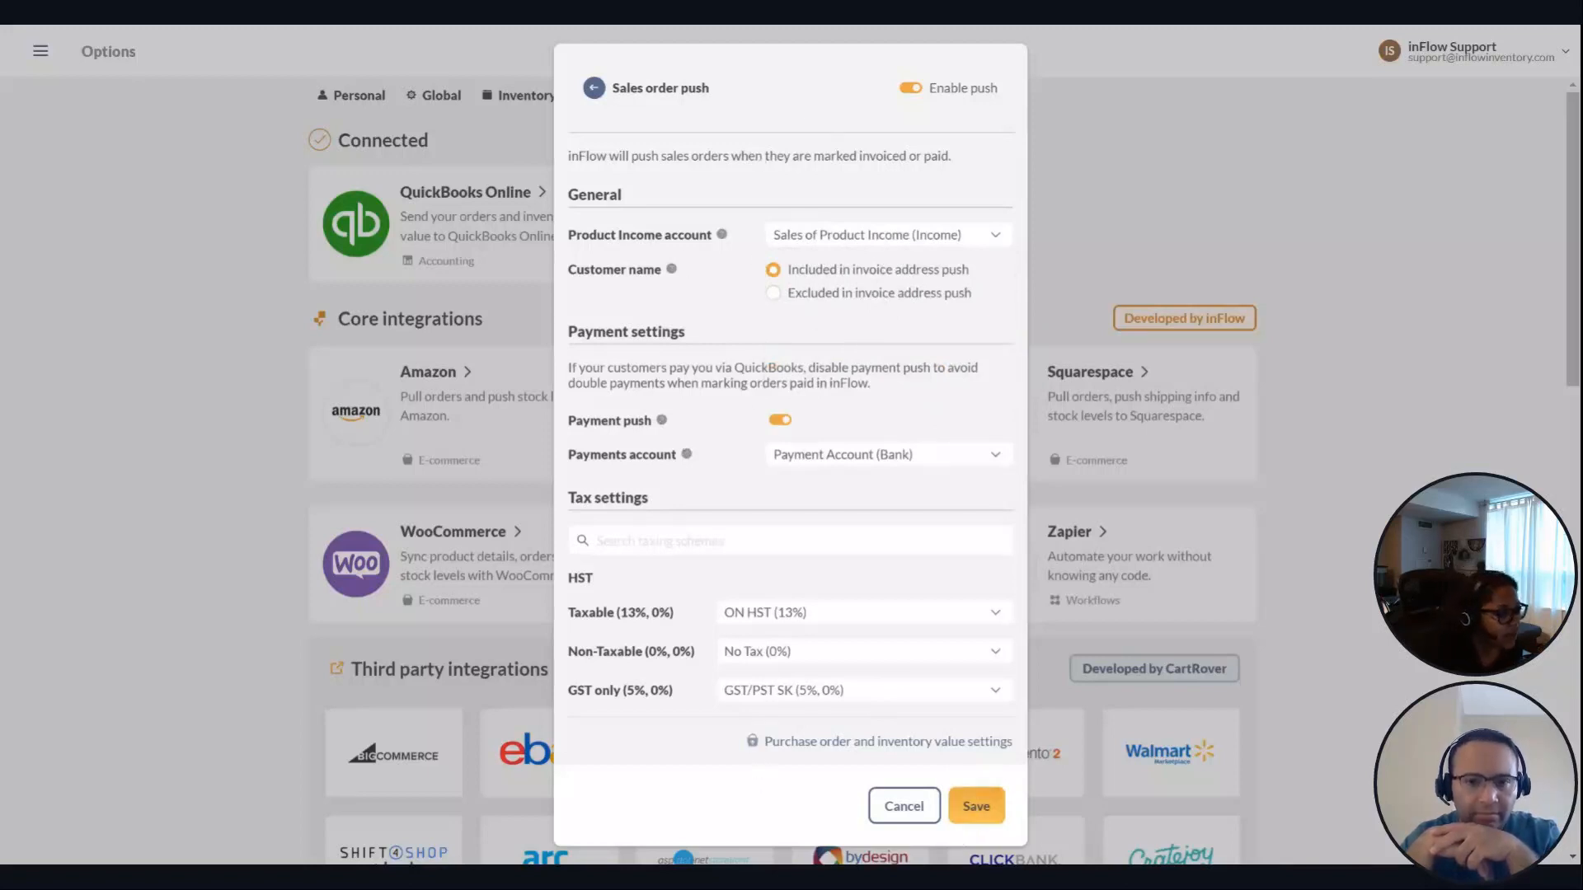
left_click(803, 235)
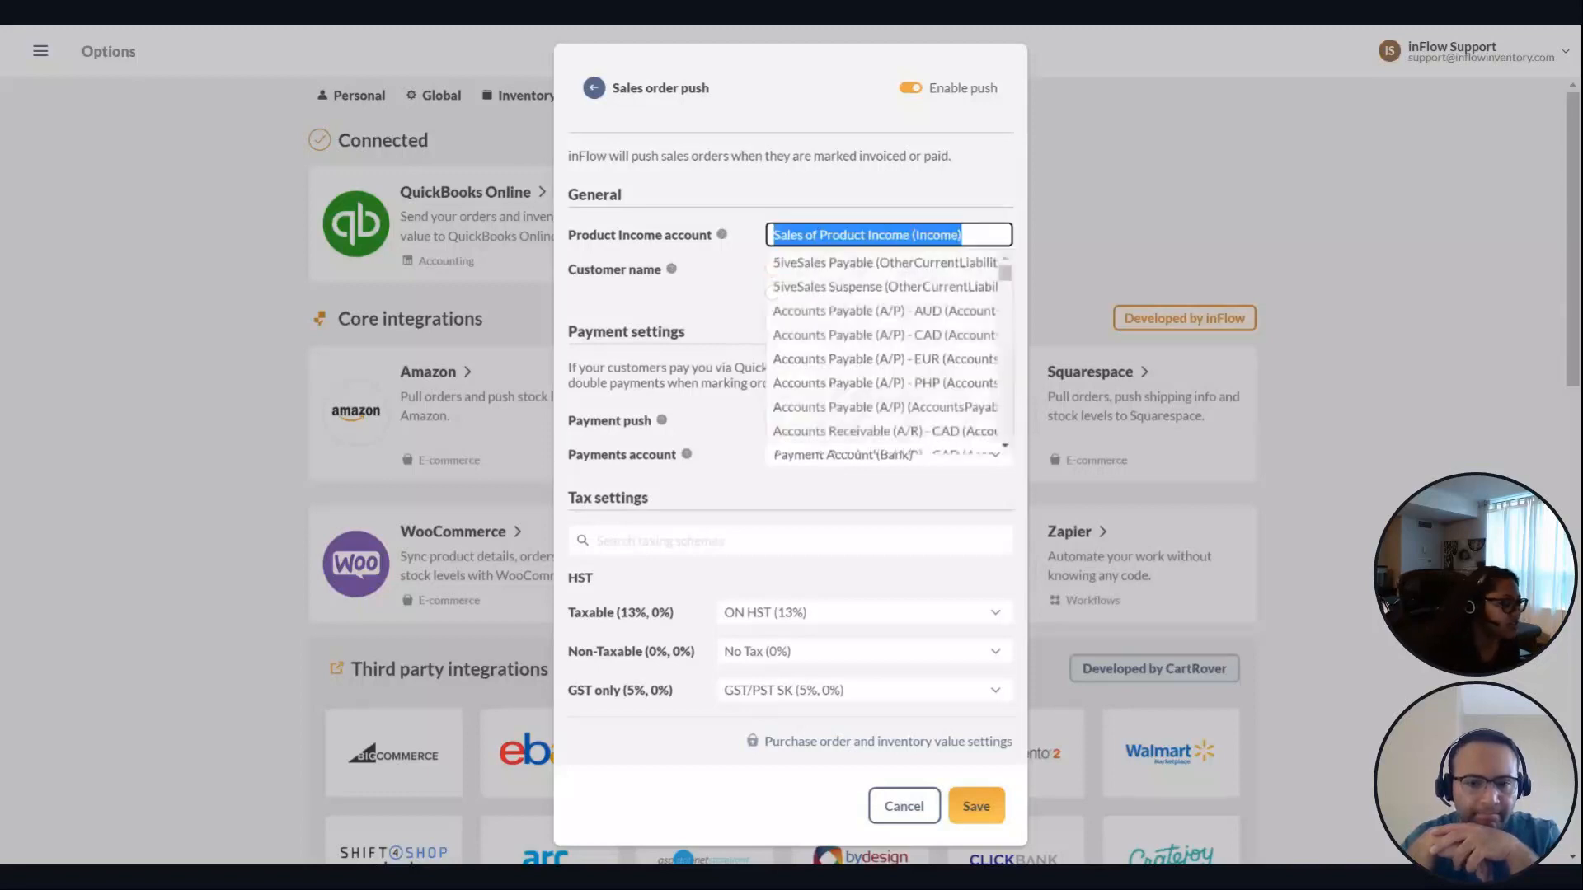
type("sal")
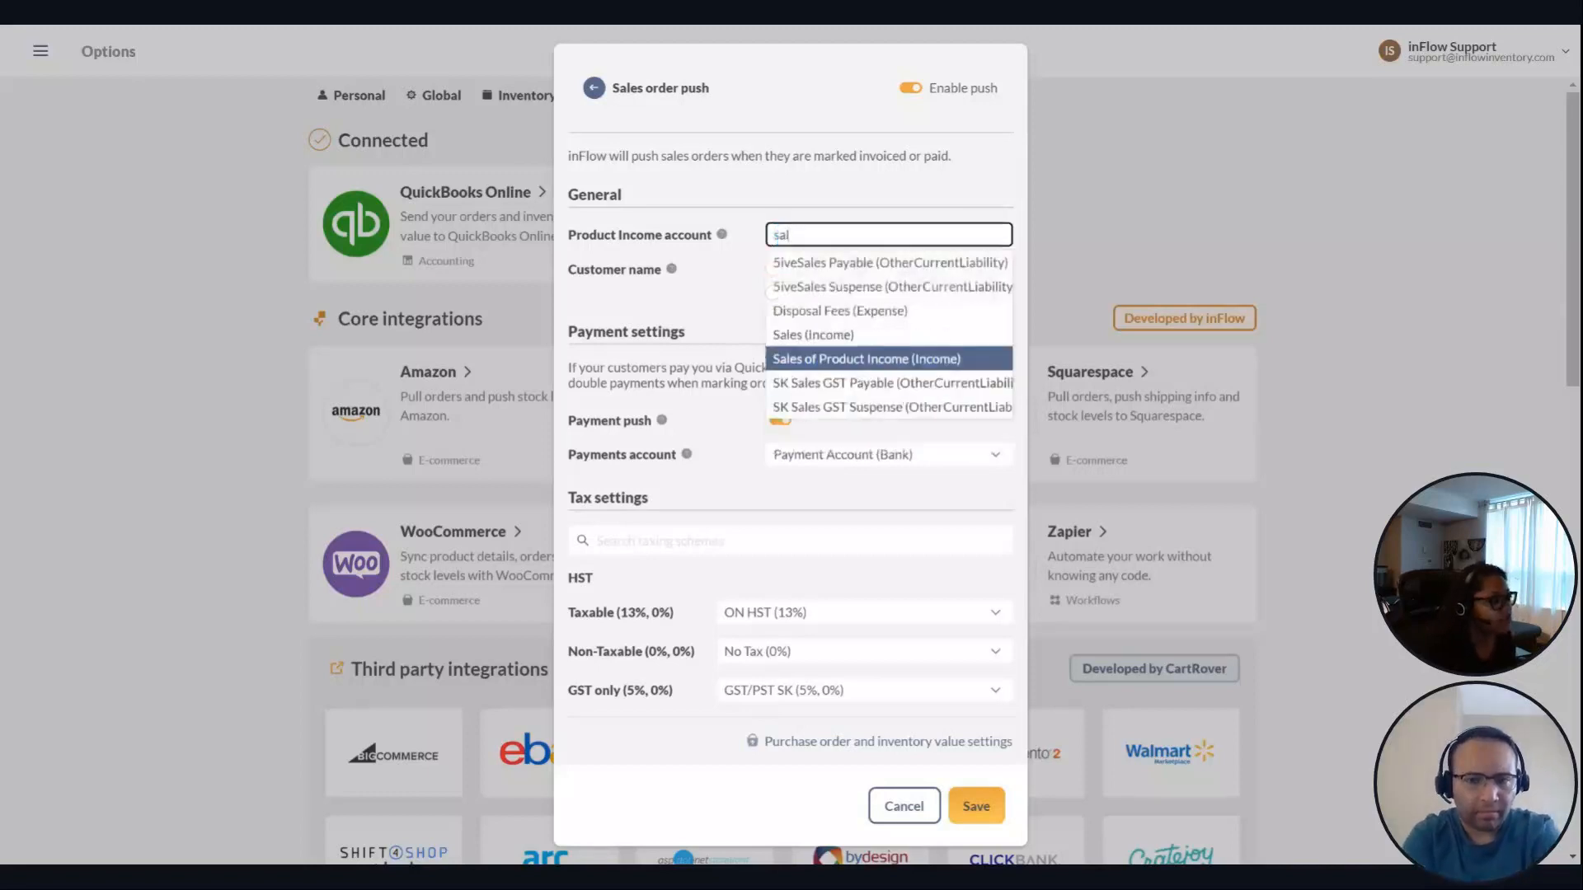
left_click(840, 334)
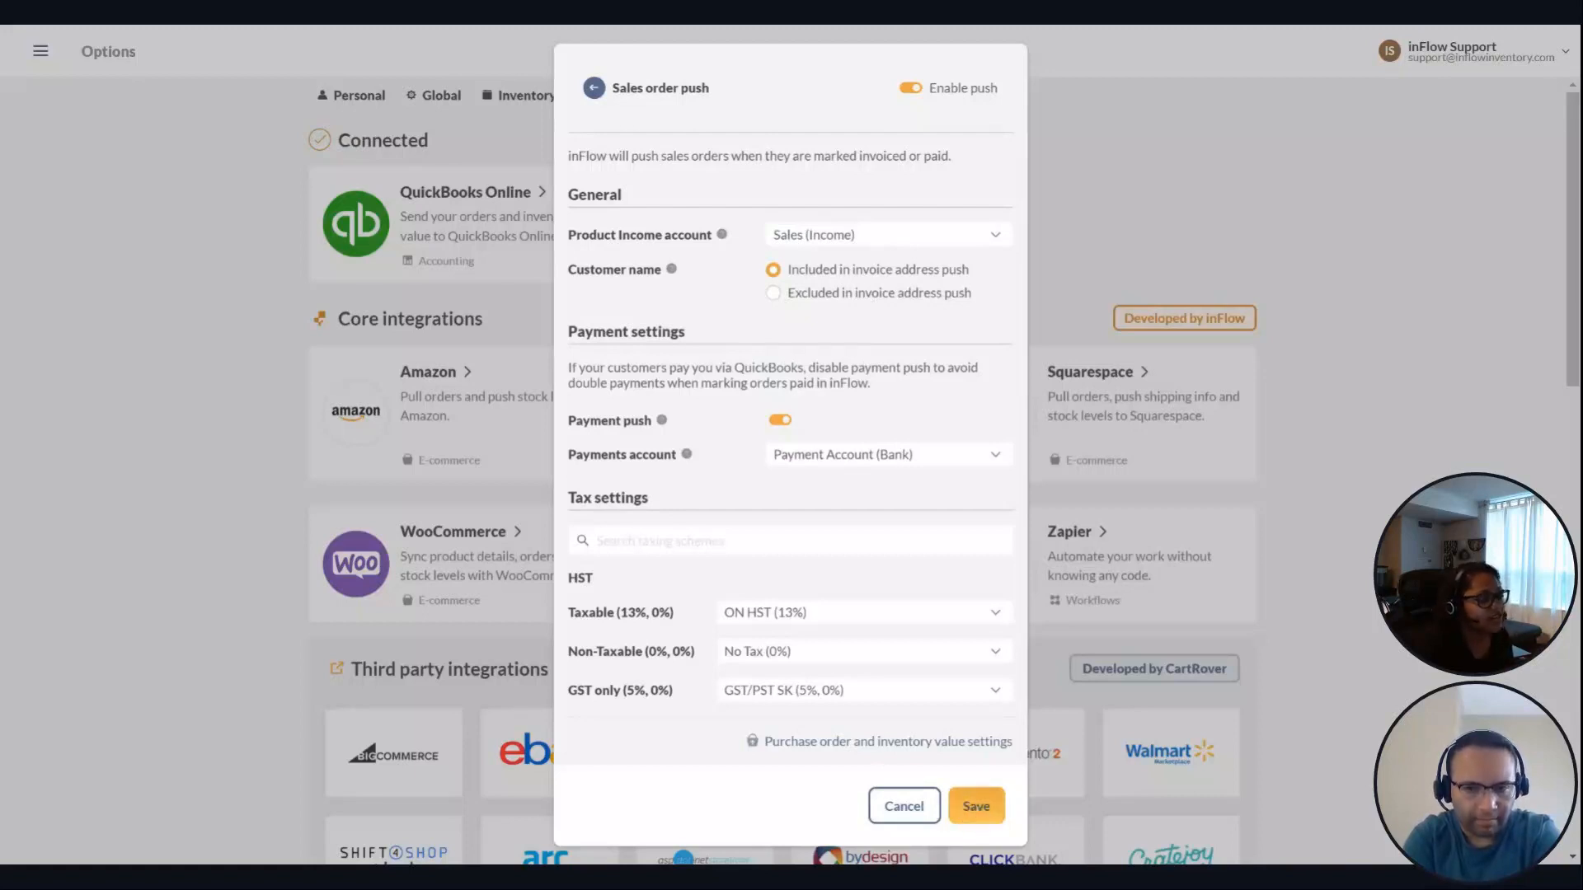
left_click(973, 817)
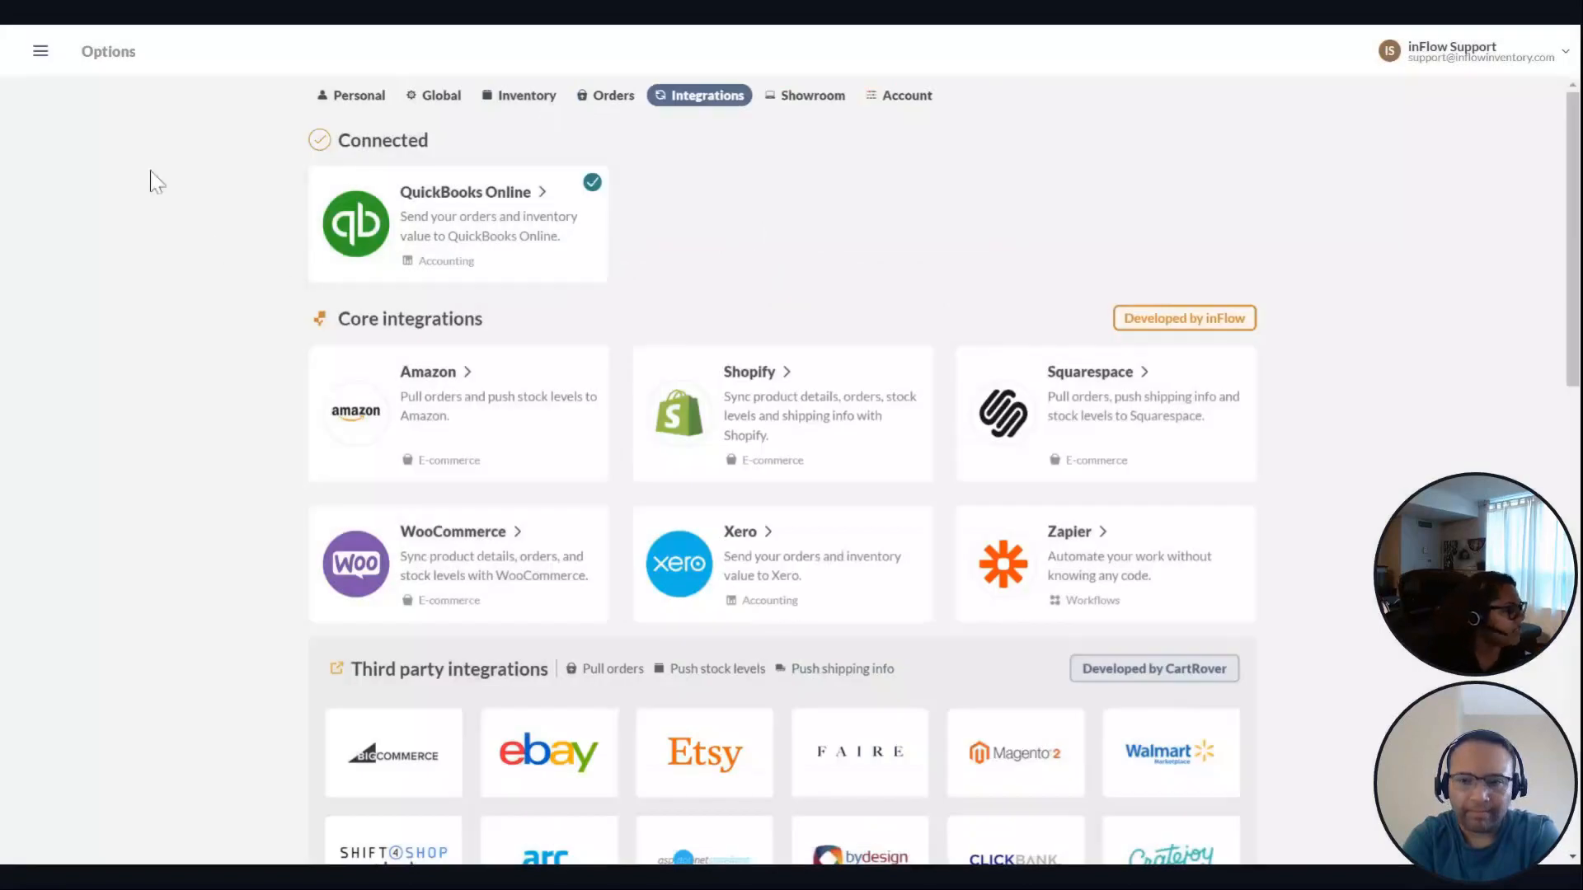
Create a new sales order for customer Budget-Minding Collectibes from the main menu
left_click(36, 64)
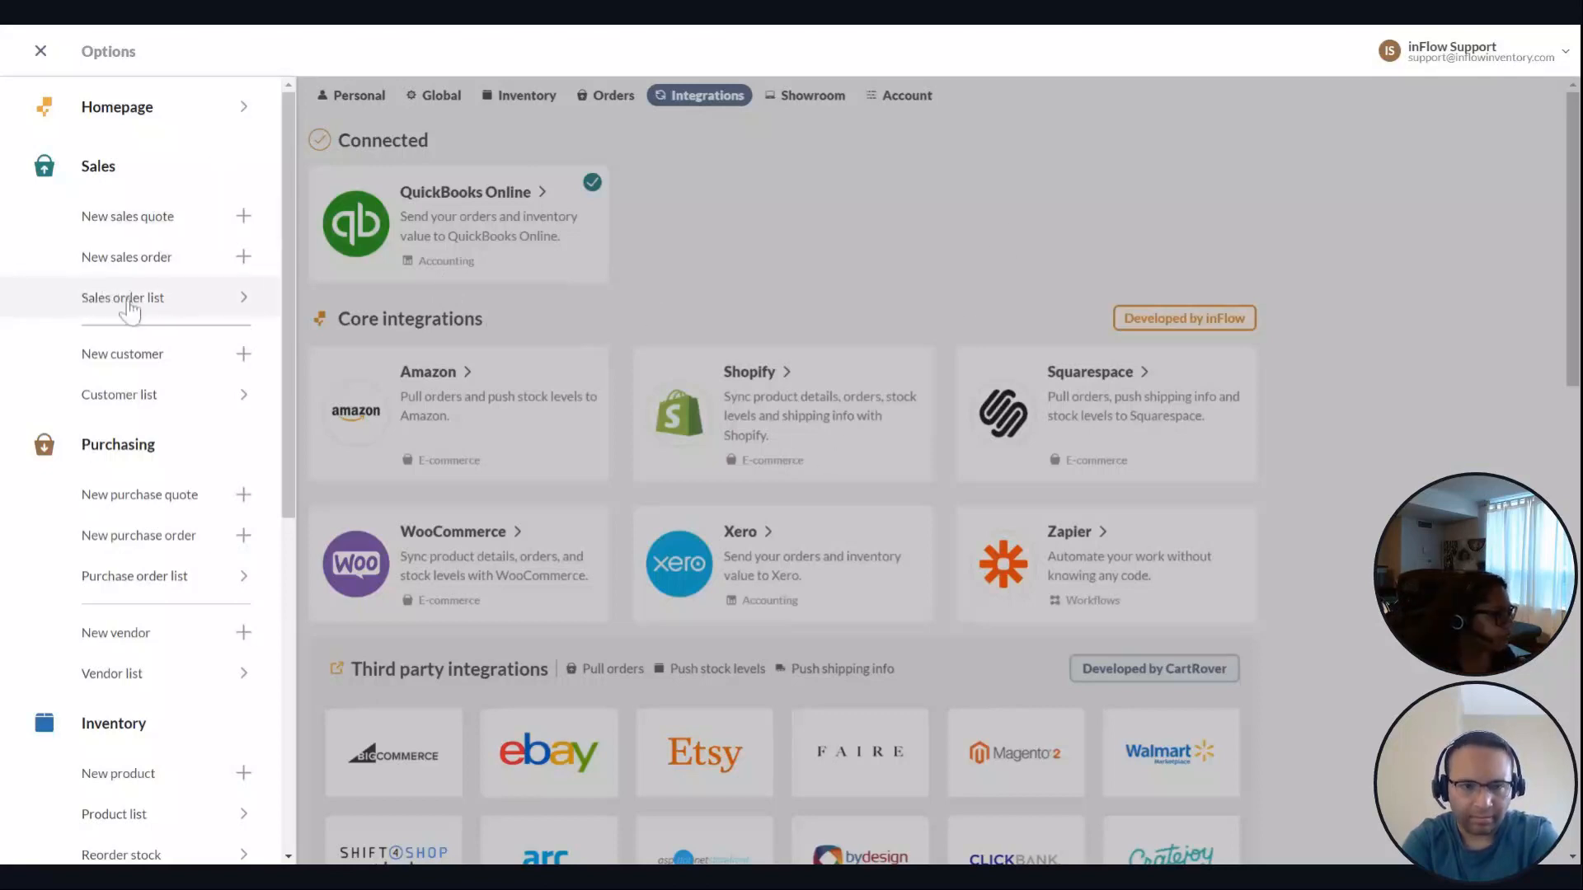
left_click(147, 258)
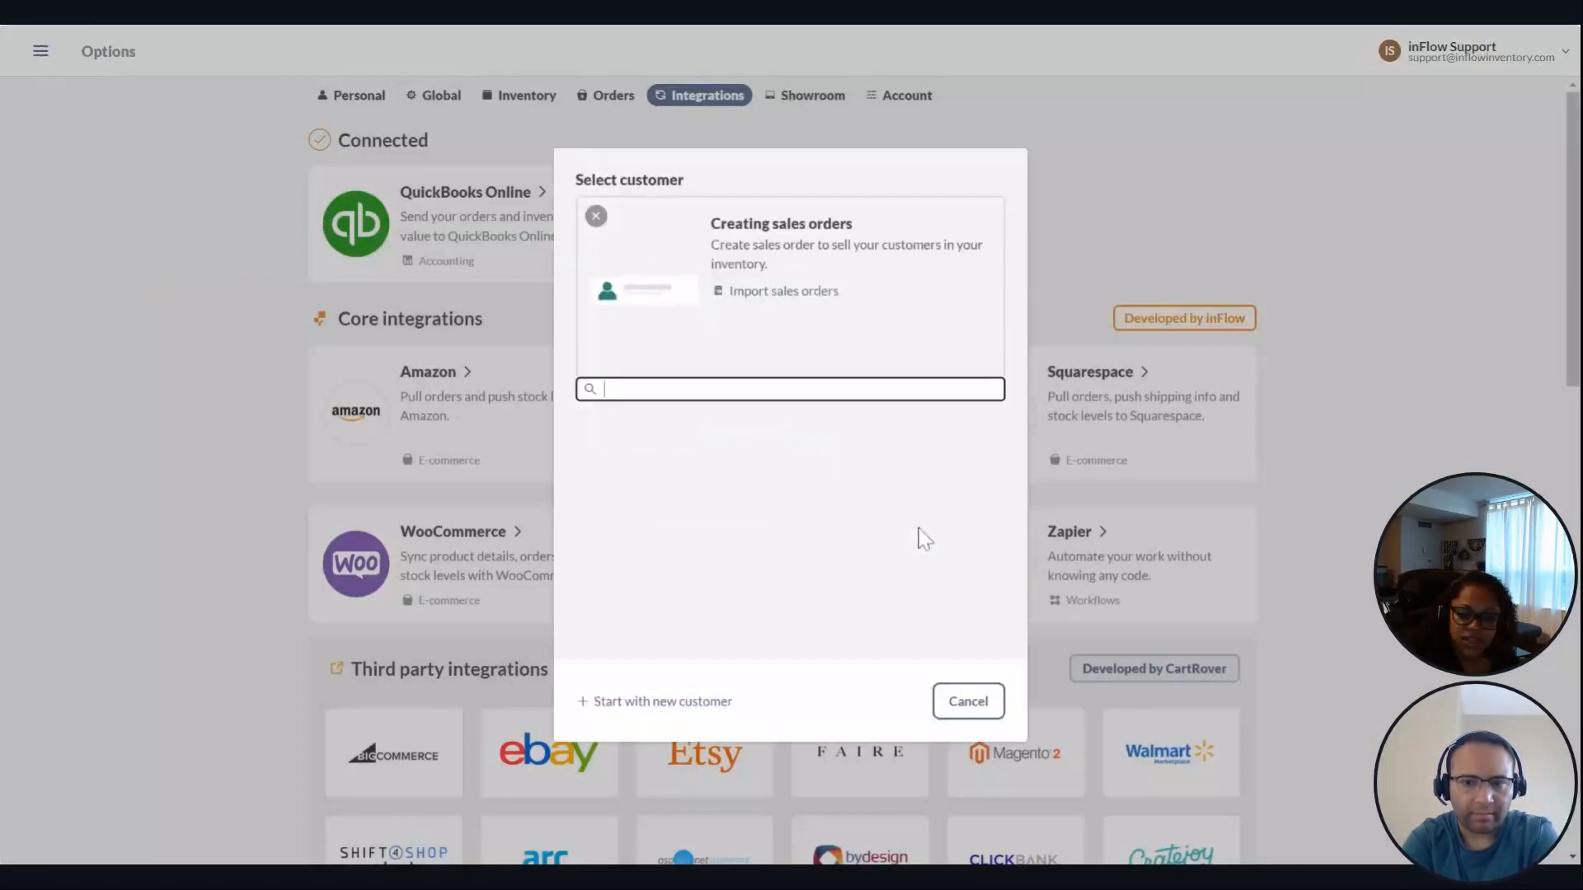
left_click(706, 538)
left_click(638, 495)
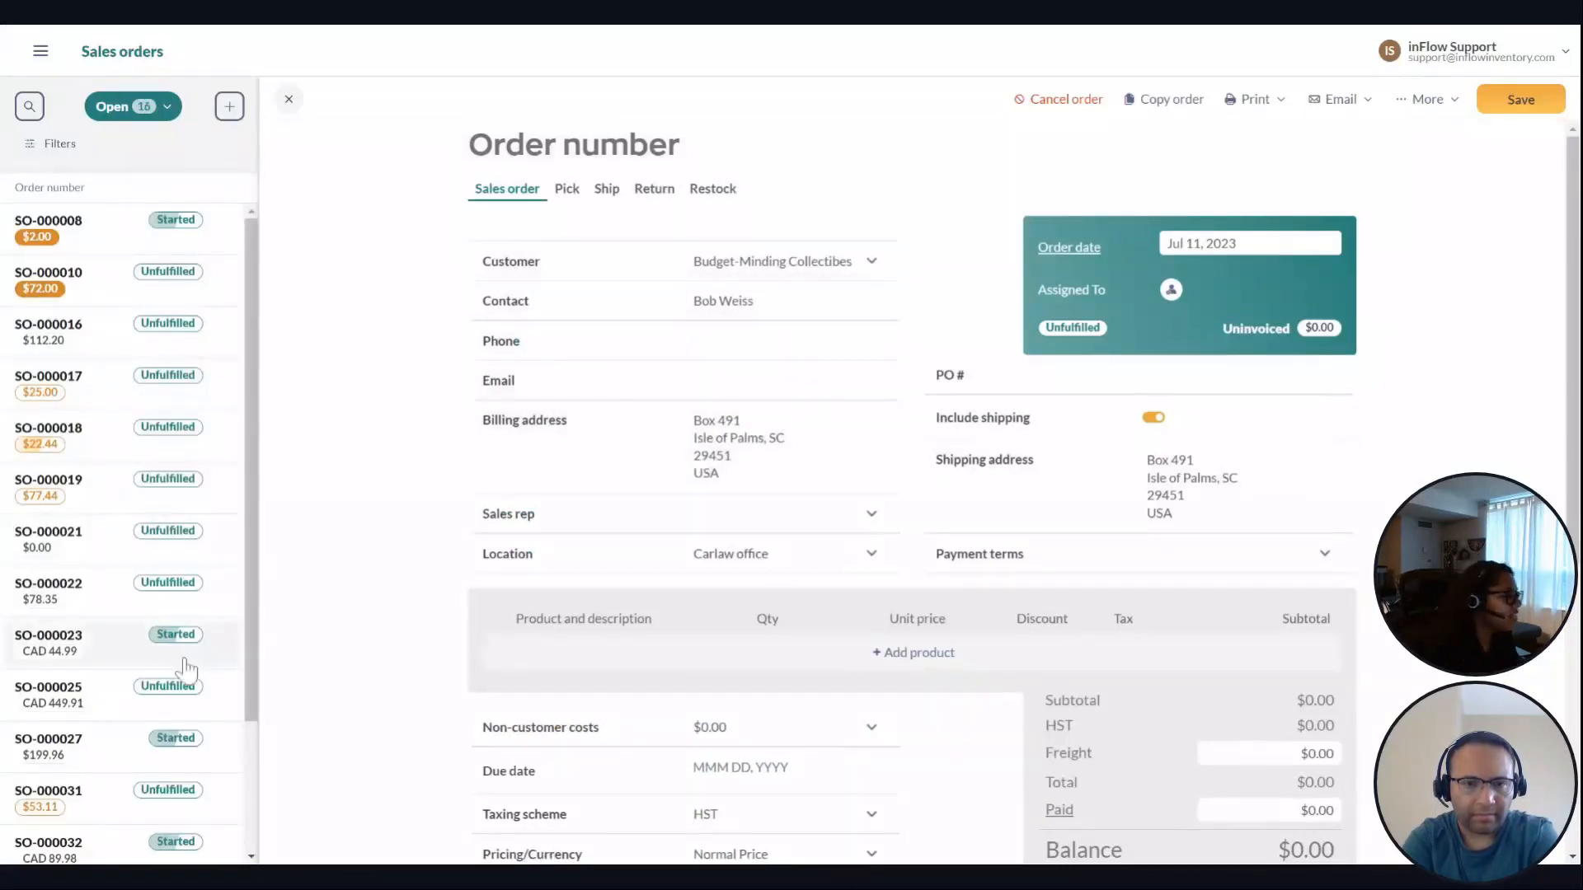
Add Firebat ($49.99) as the first line of the sales order
scroll(831, 557, "down", 1)
scroll(831, 558, "down", 1)
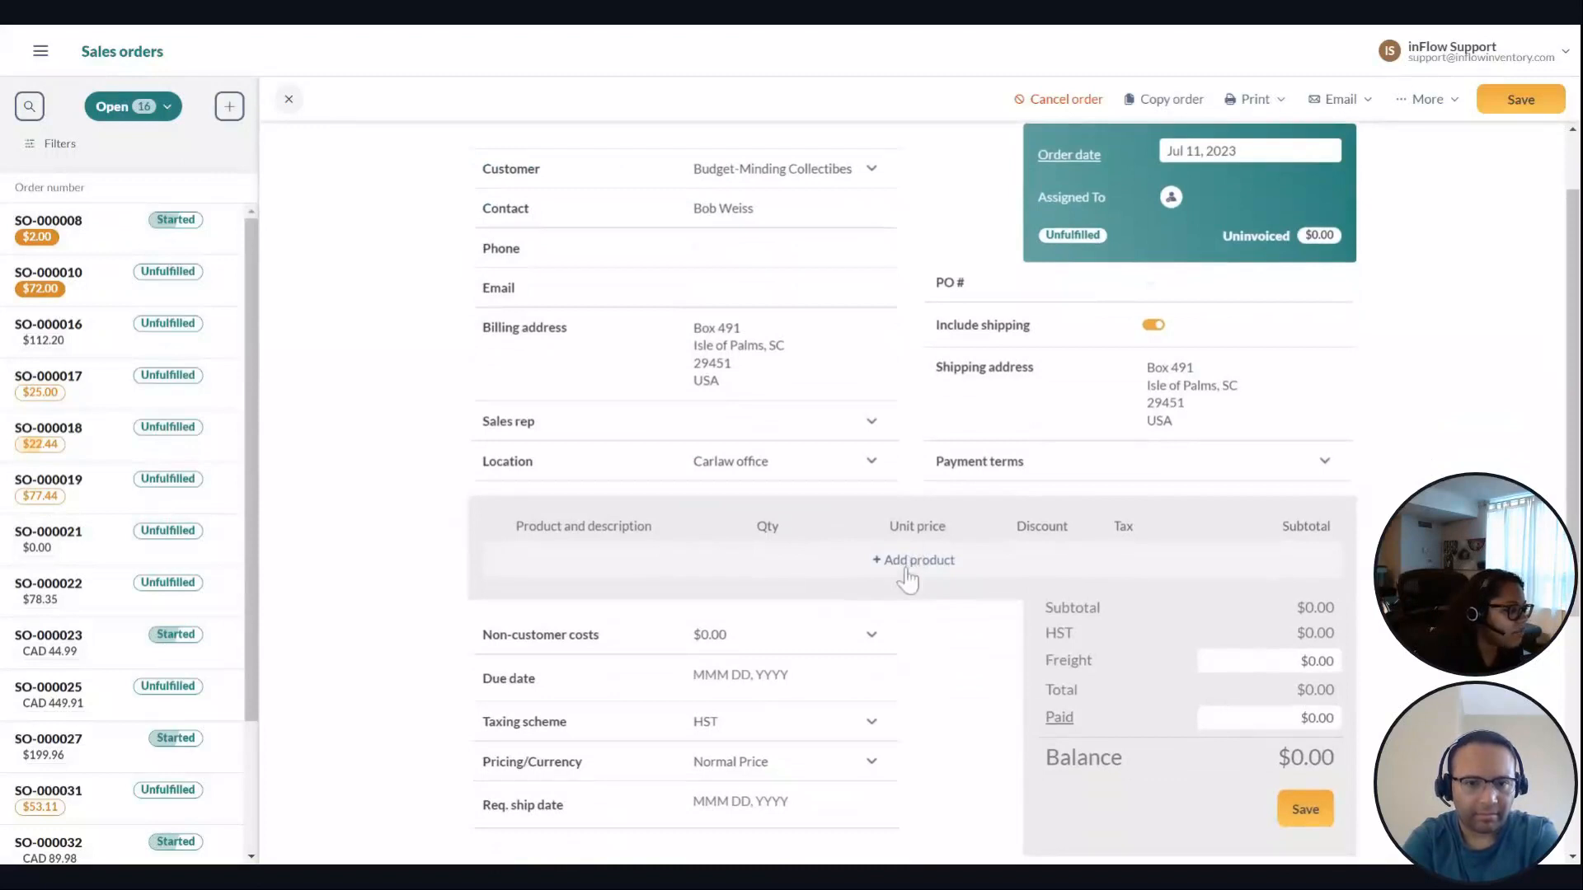
left_click(907, 569)
scroll(742, 714, "down", 3)
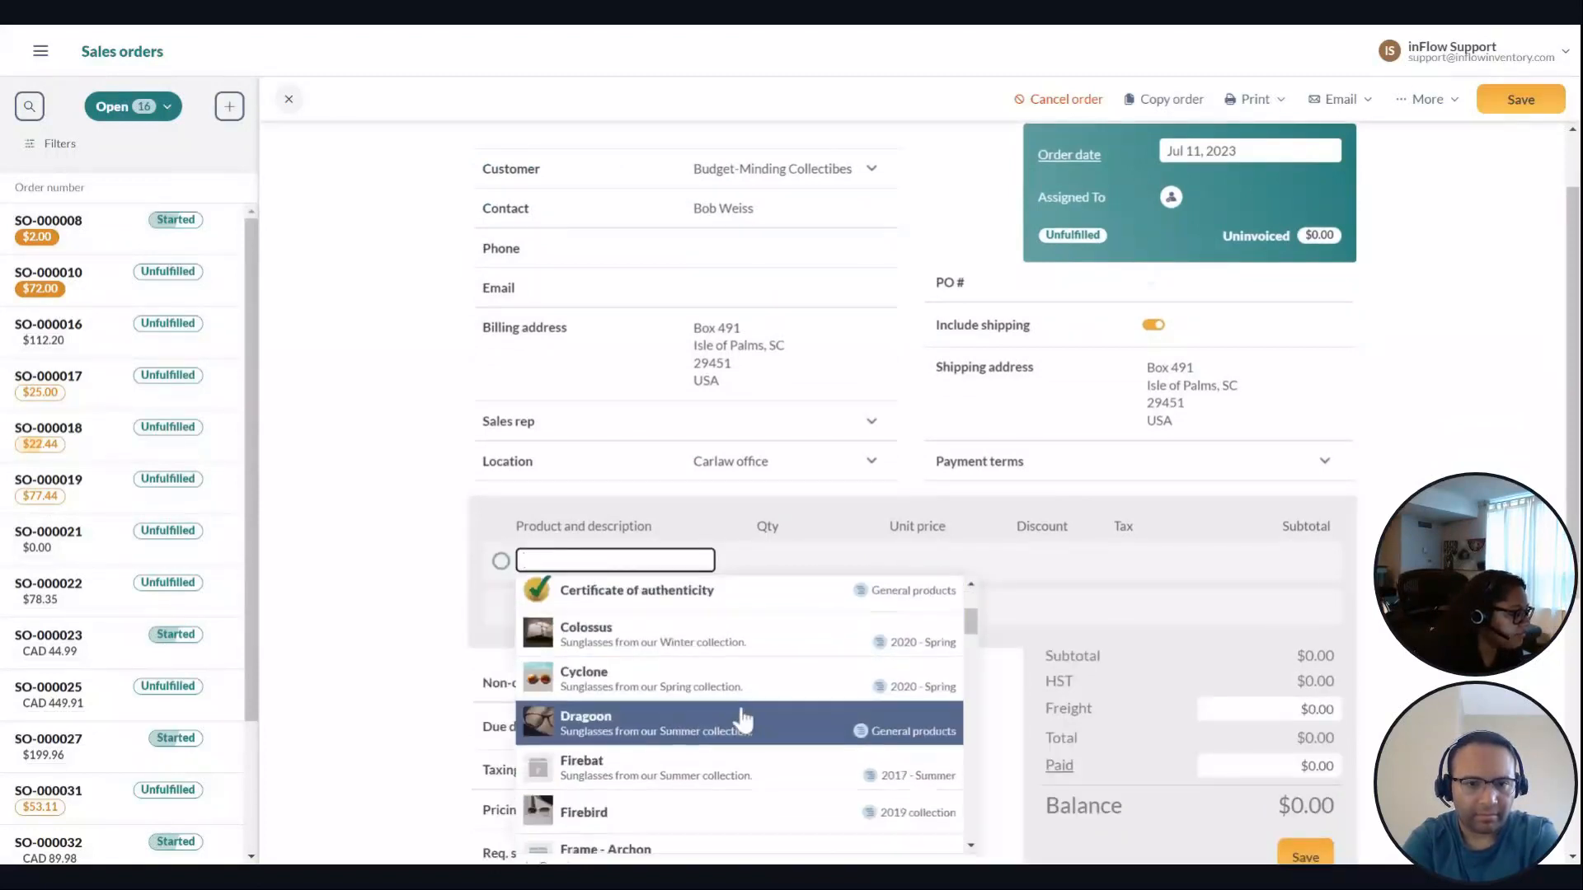
left_click(695, 691)
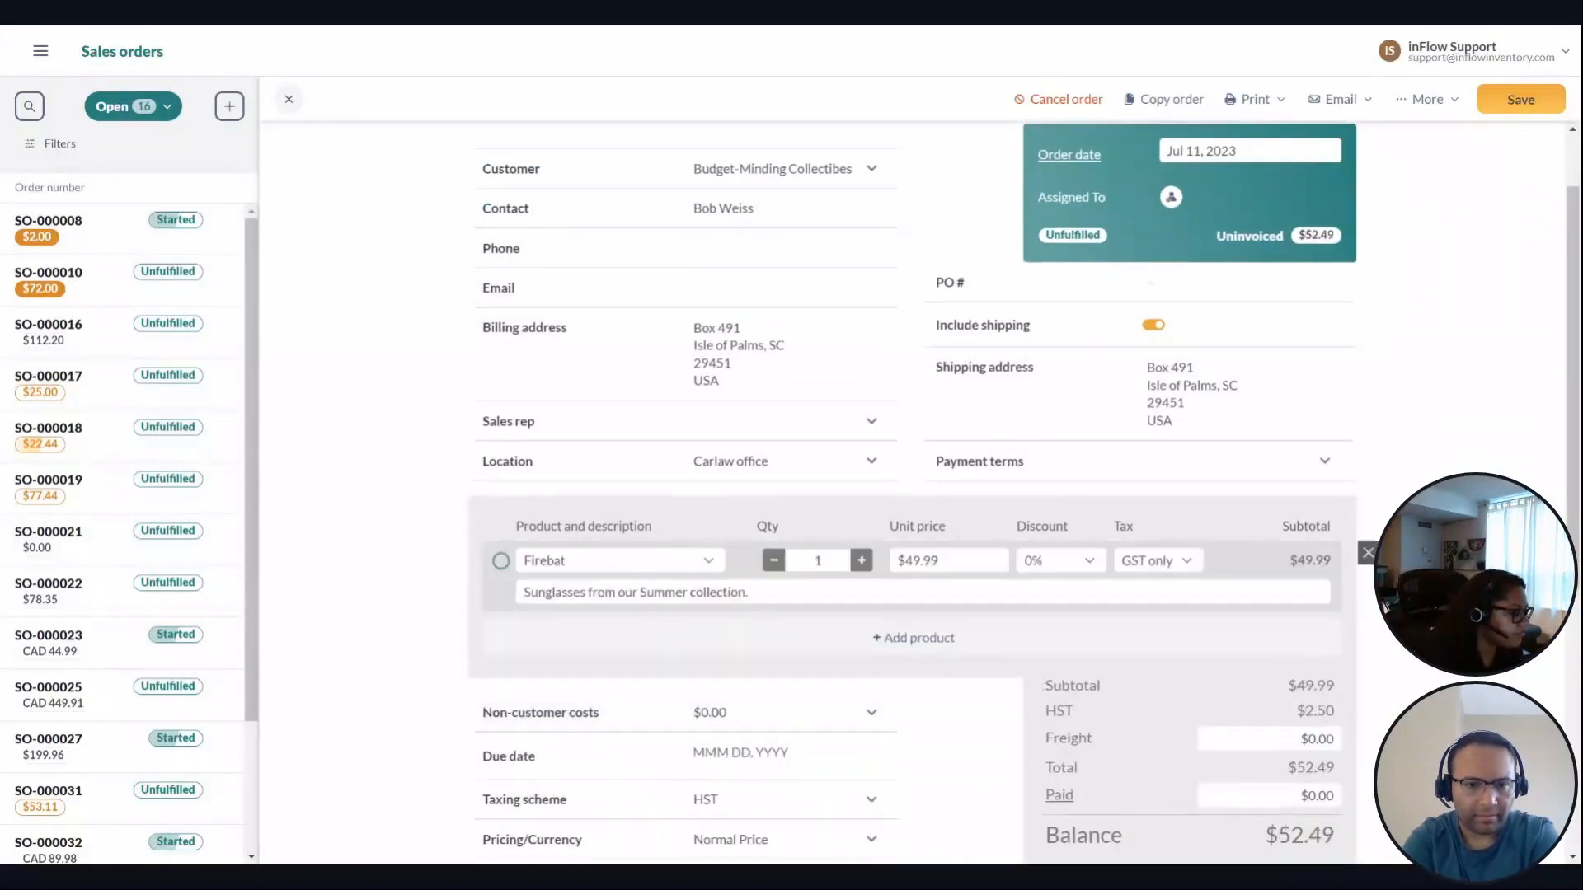
Add Firebird ($25.50) as a second line and check the $81.30 total
left_click(899, 637)
scroll(881, 754, "down", 3)
scroll(880, 758, "down", 2)
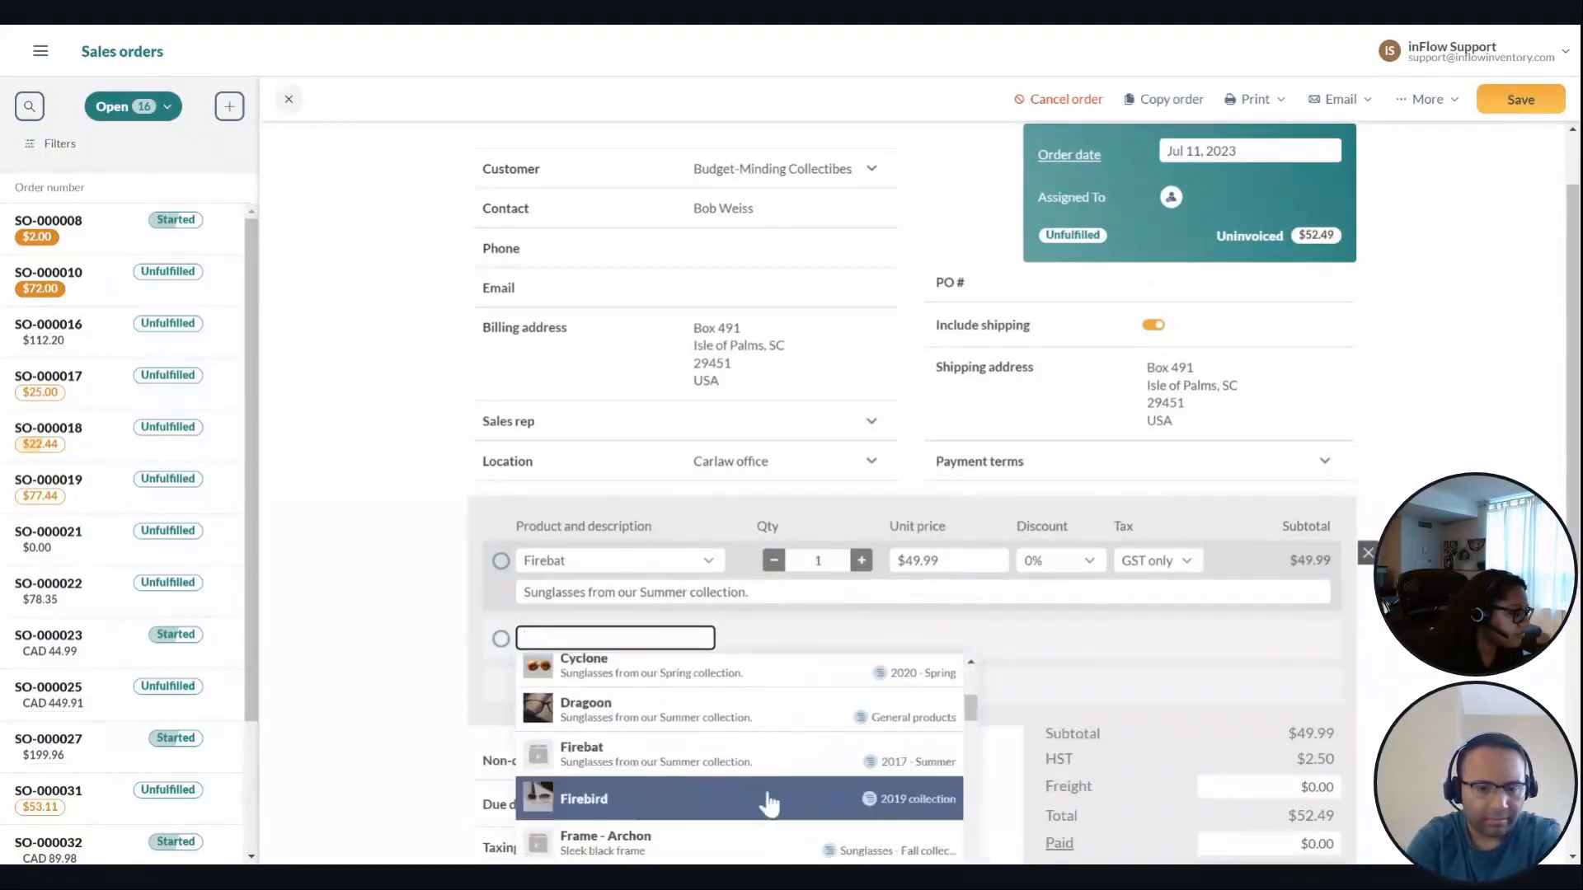
left_click(696, 799)
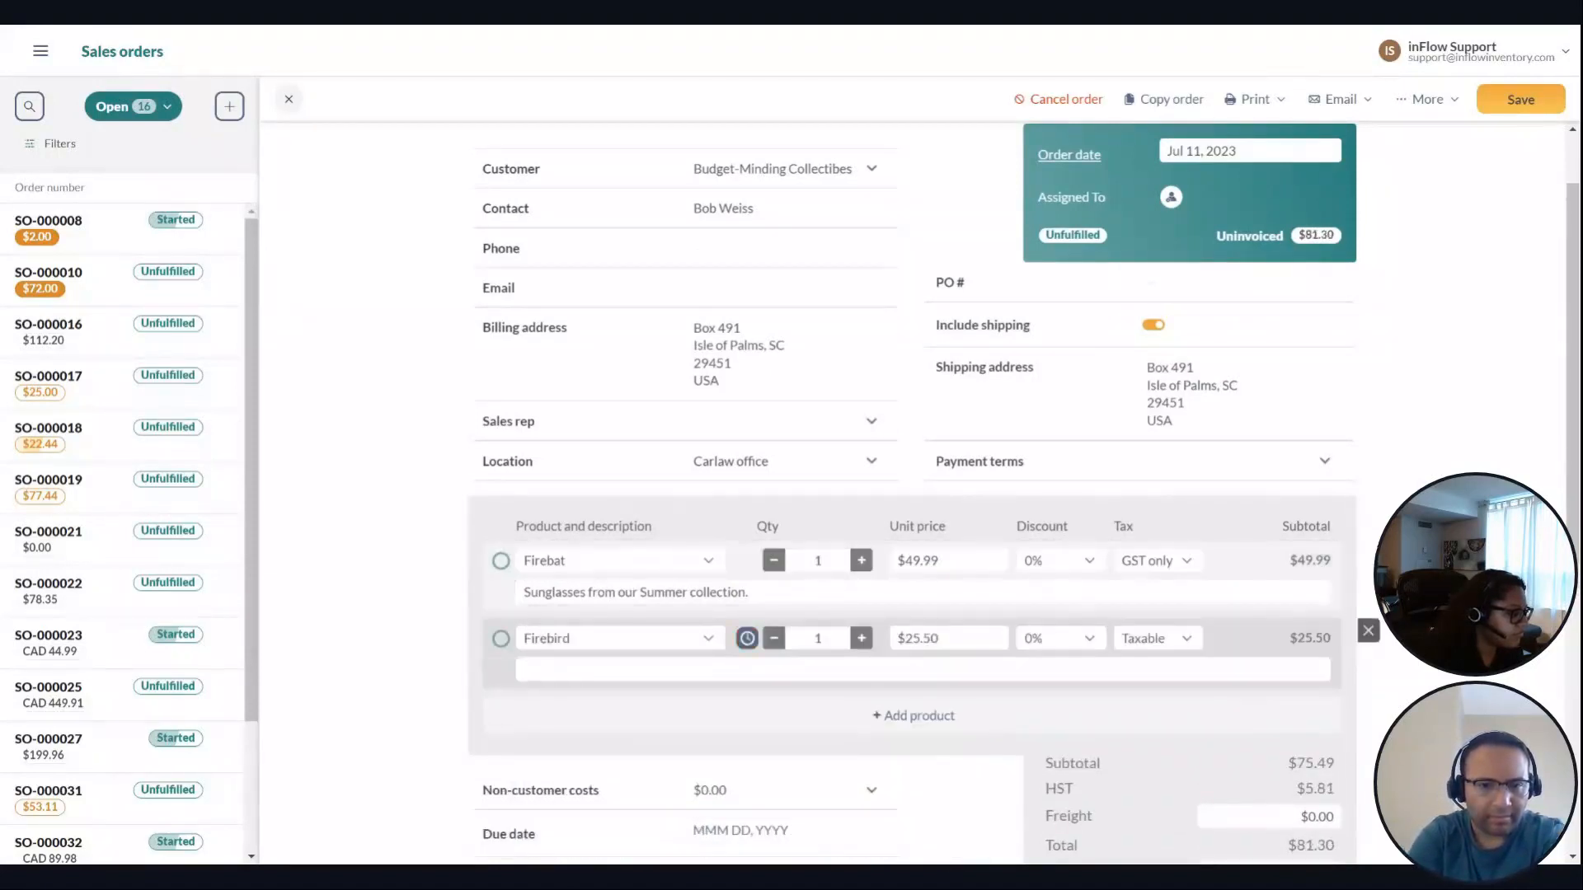
scroll(1280, 569, "down", 3)
scroll(1279, 569, "up", 3)
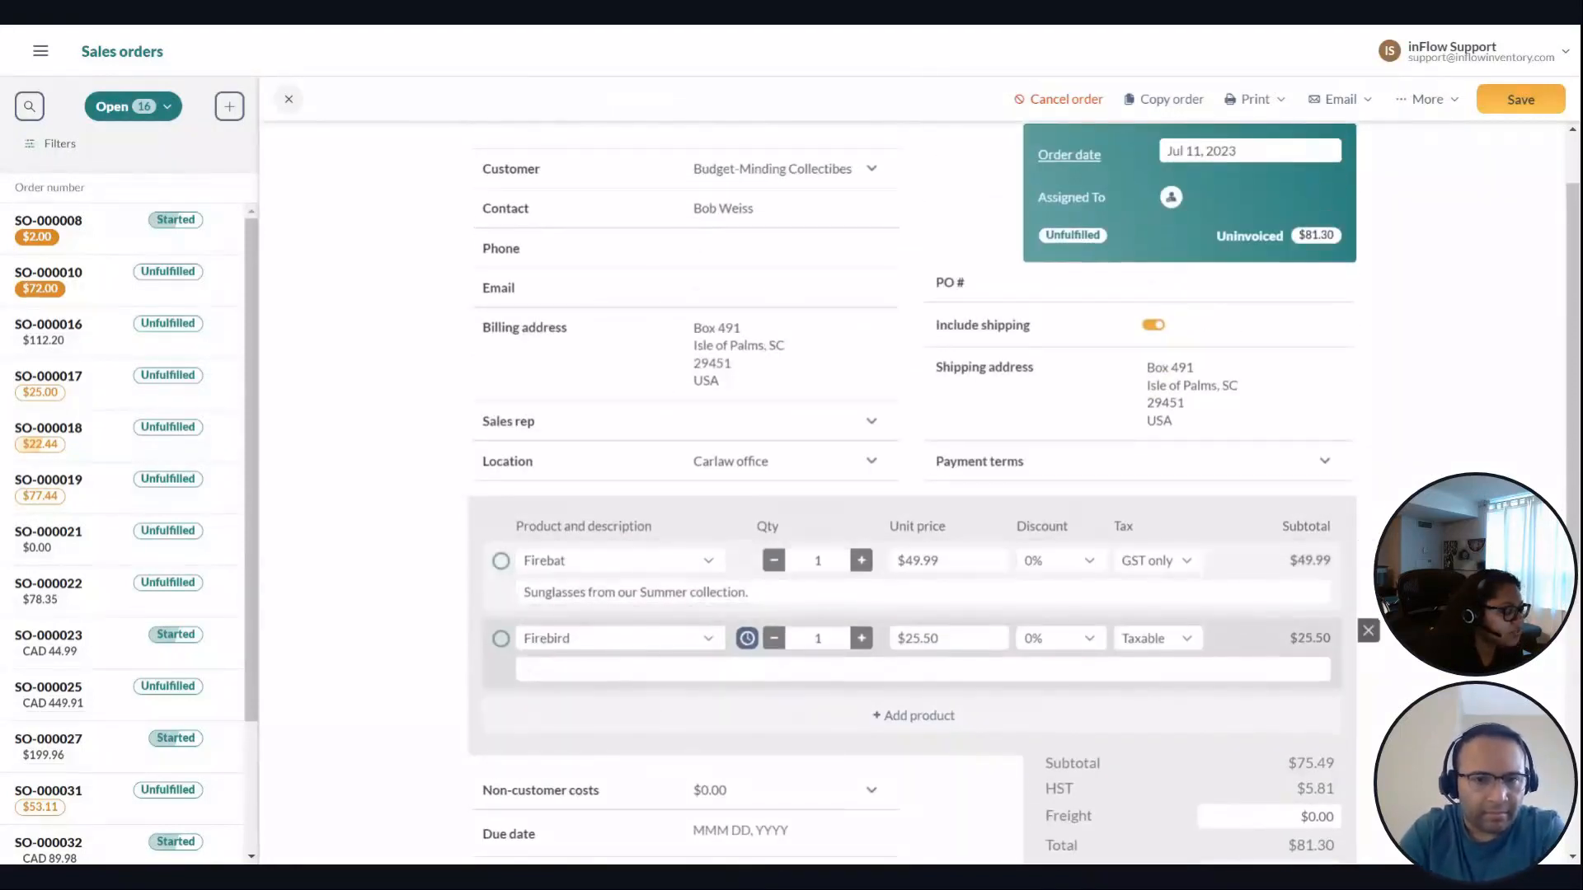
scroll(643, 620, "up", 1)
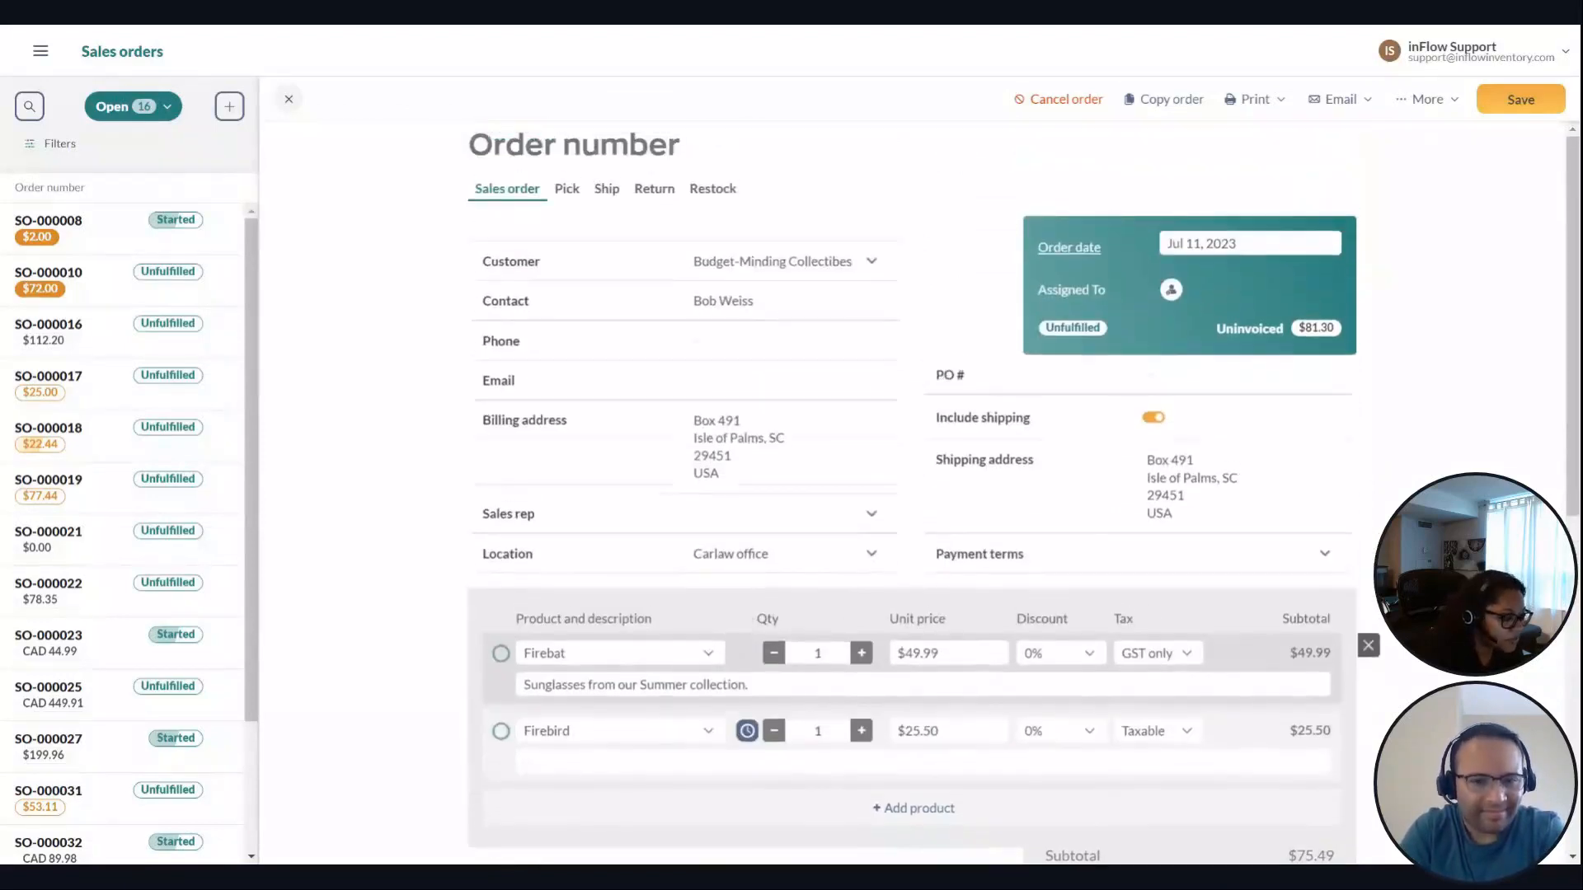
scroll(911, 495, "down", 1)
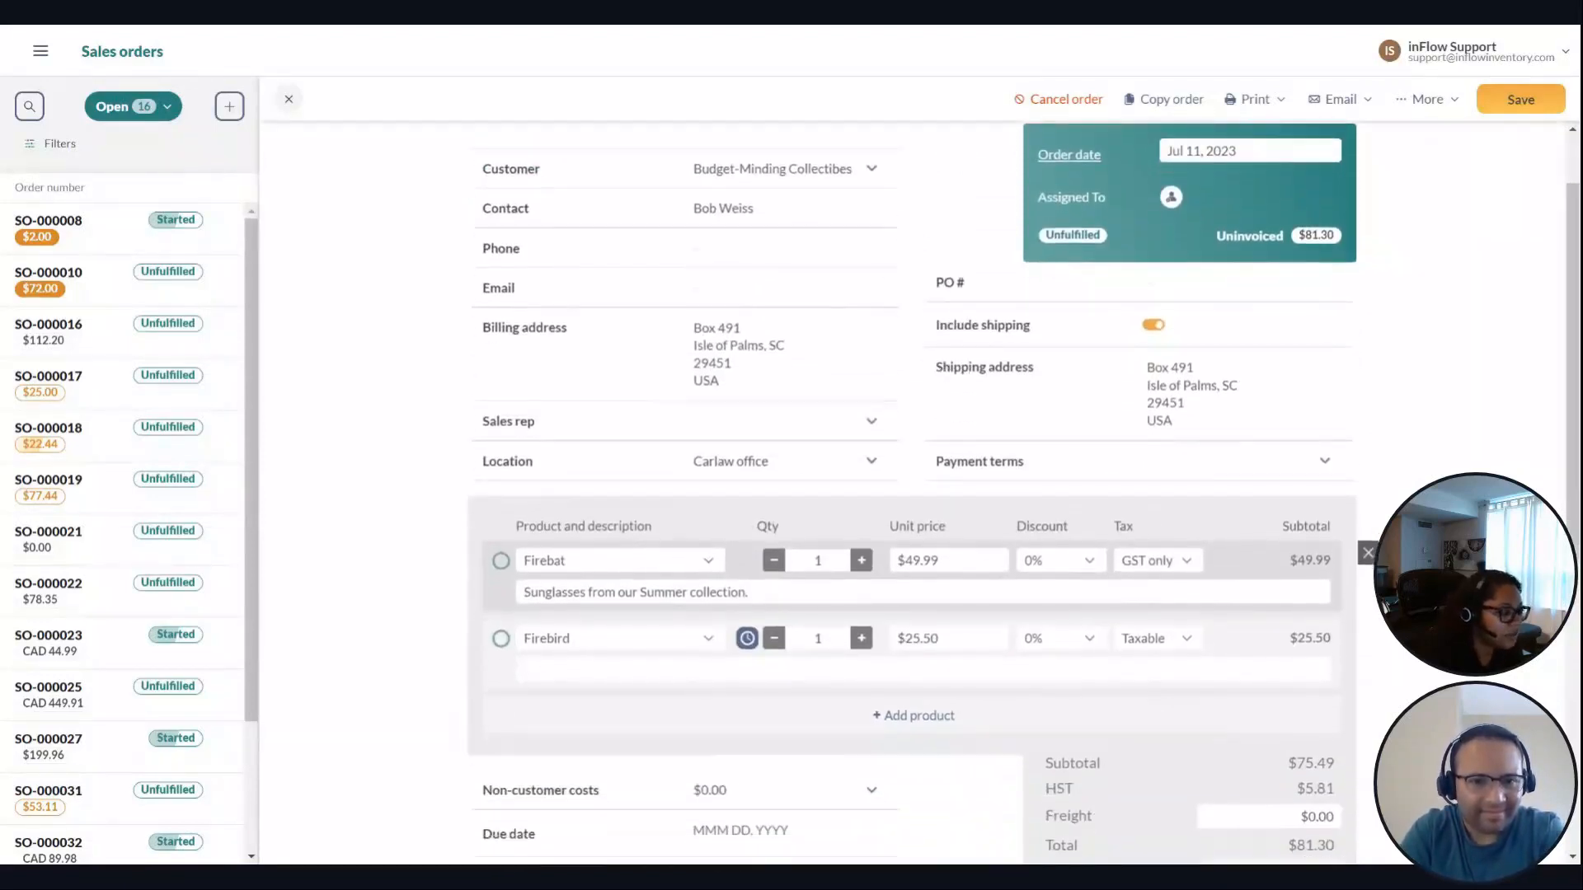
scroll(1232, 742, "down", 2)
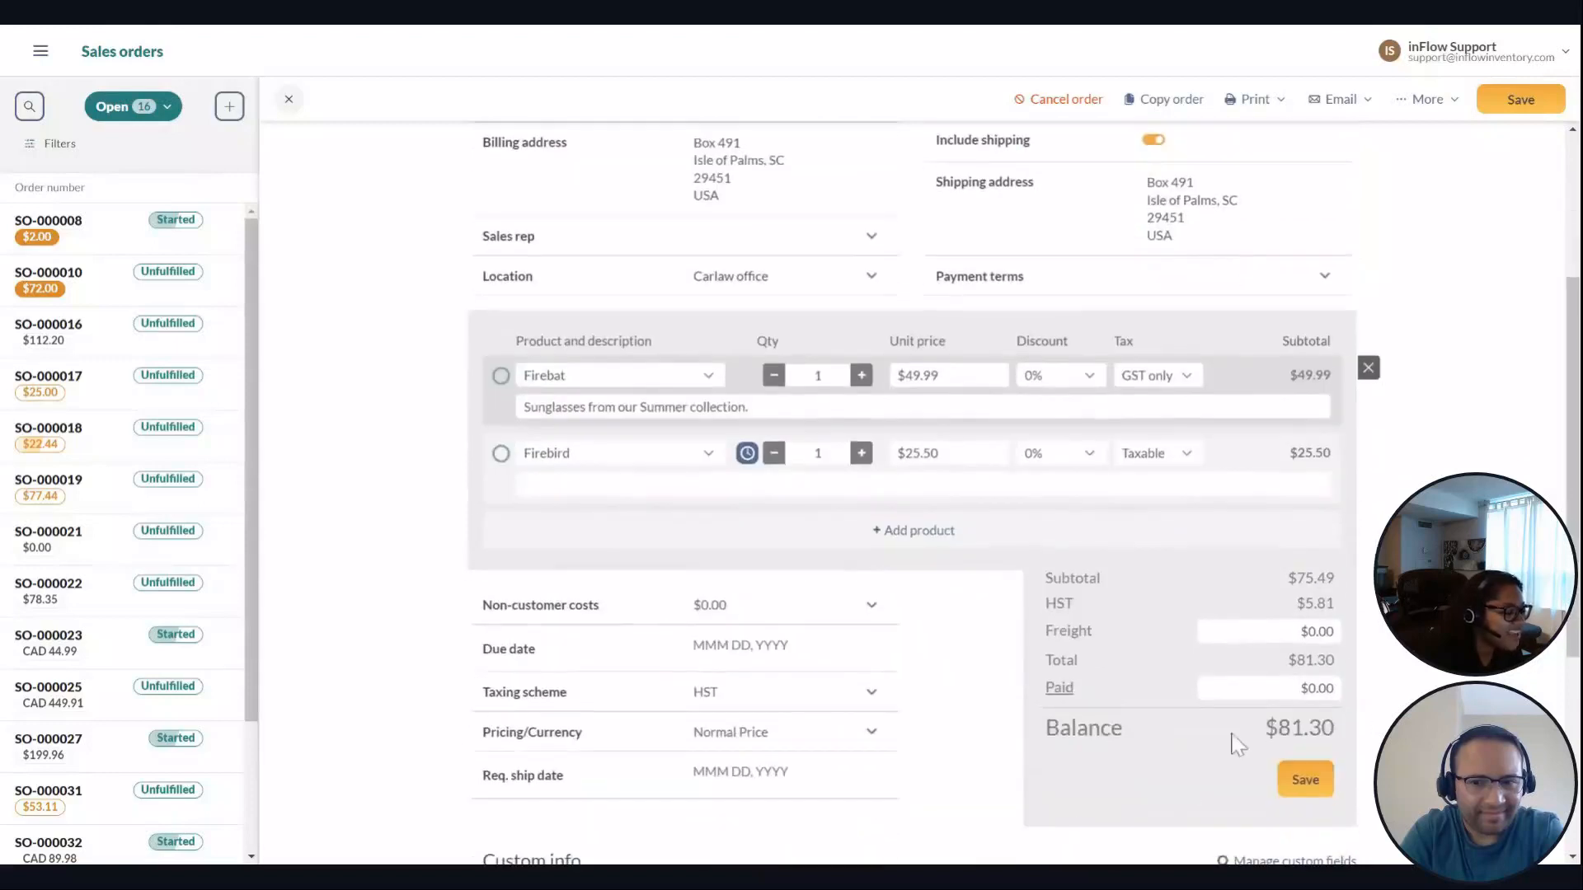
Save the order as SO-000037 (subtotal $75.49, HST $5.81, balance $81.30) and expand the Mark paid options
left_click(1311, 782)
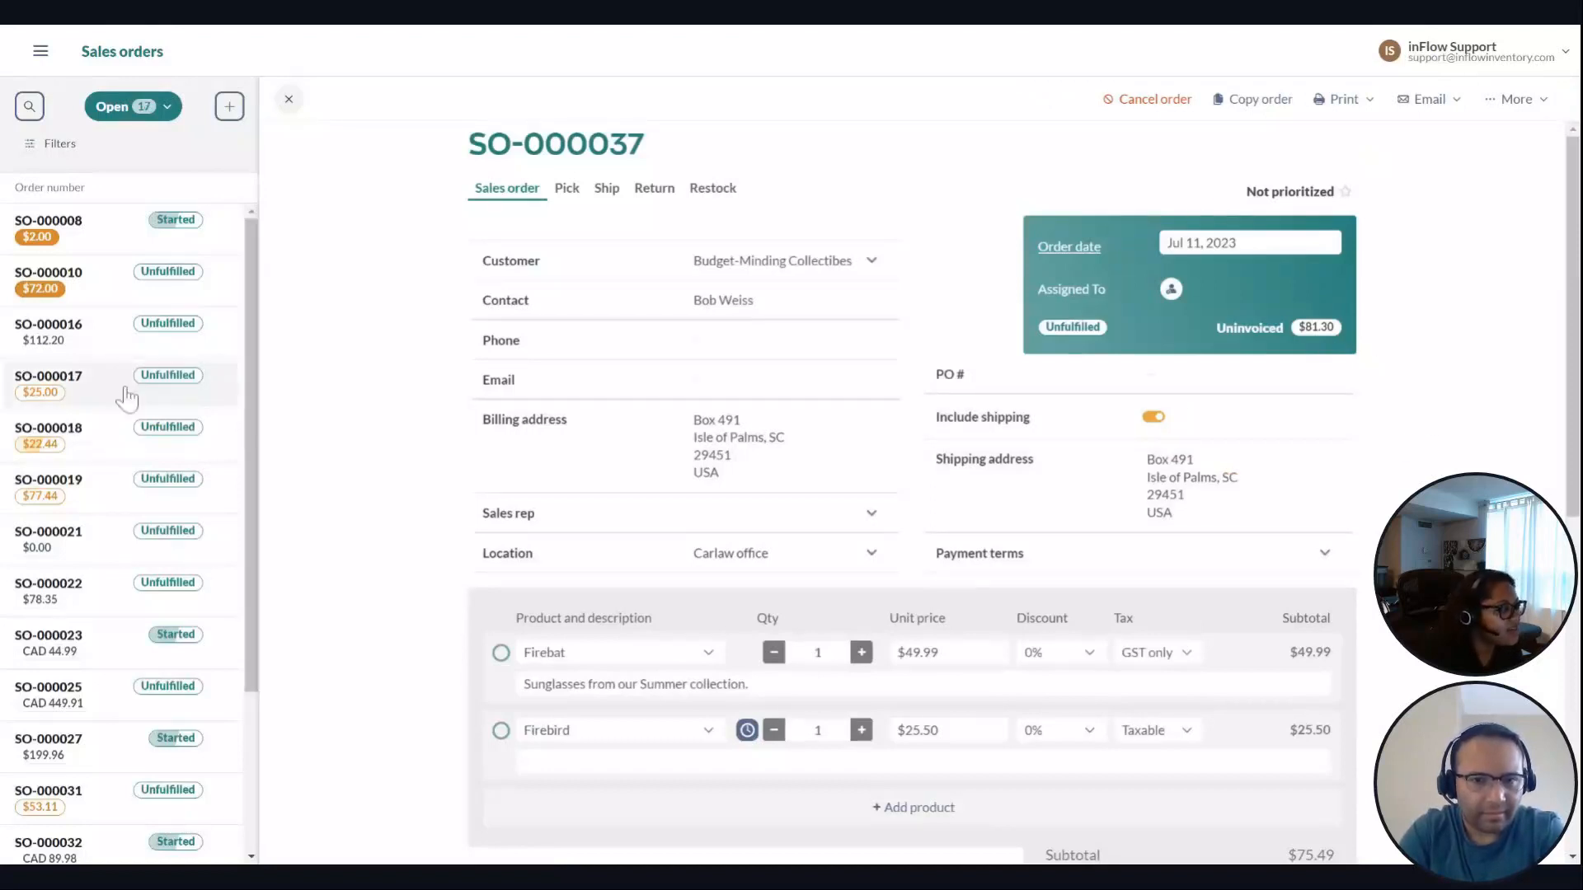
scroll(1377, 439, "down", 1)
scroll(1336, 424, "up", 1)
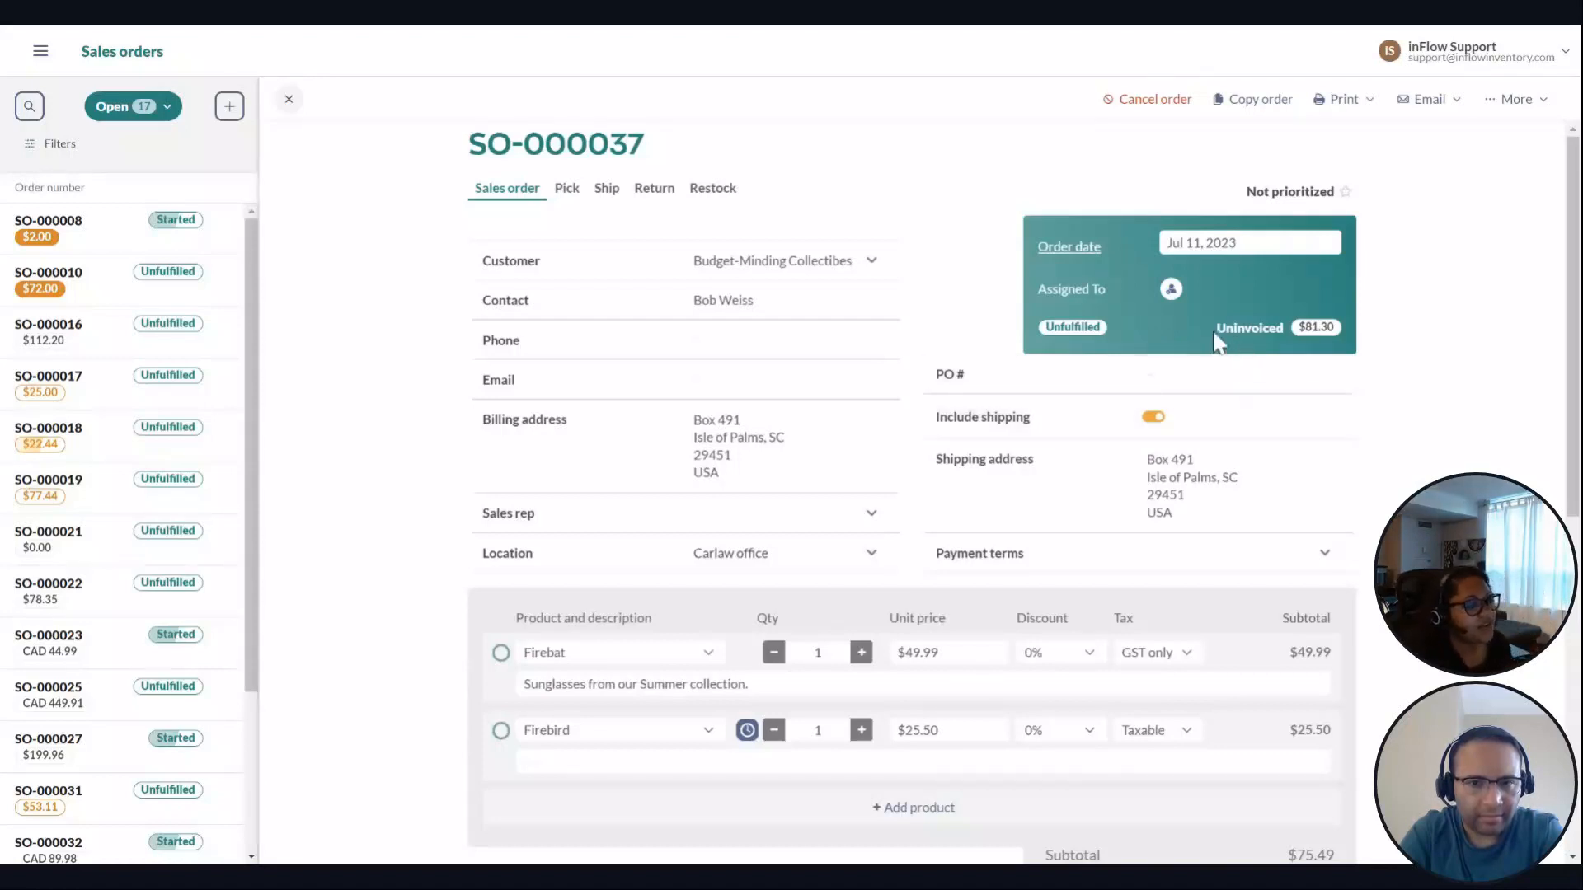
scroll(1357, 355, "down", 5)
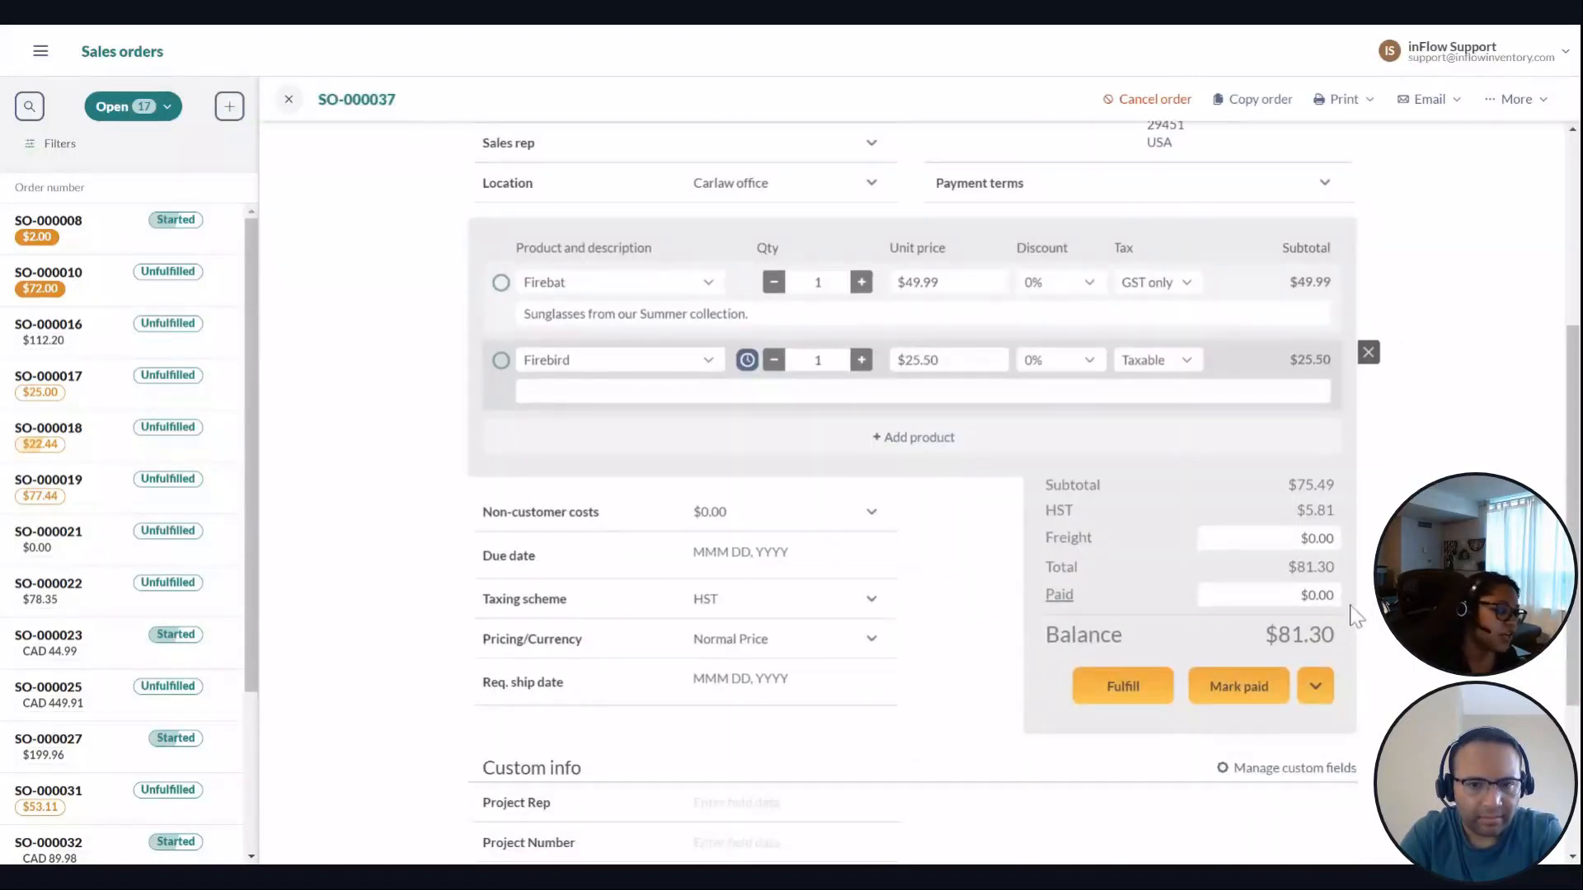
left_click(1317, 692)
Enter 50 as the paid amount, then clear it so Paid stays $0.00
left_click(1313, 686)
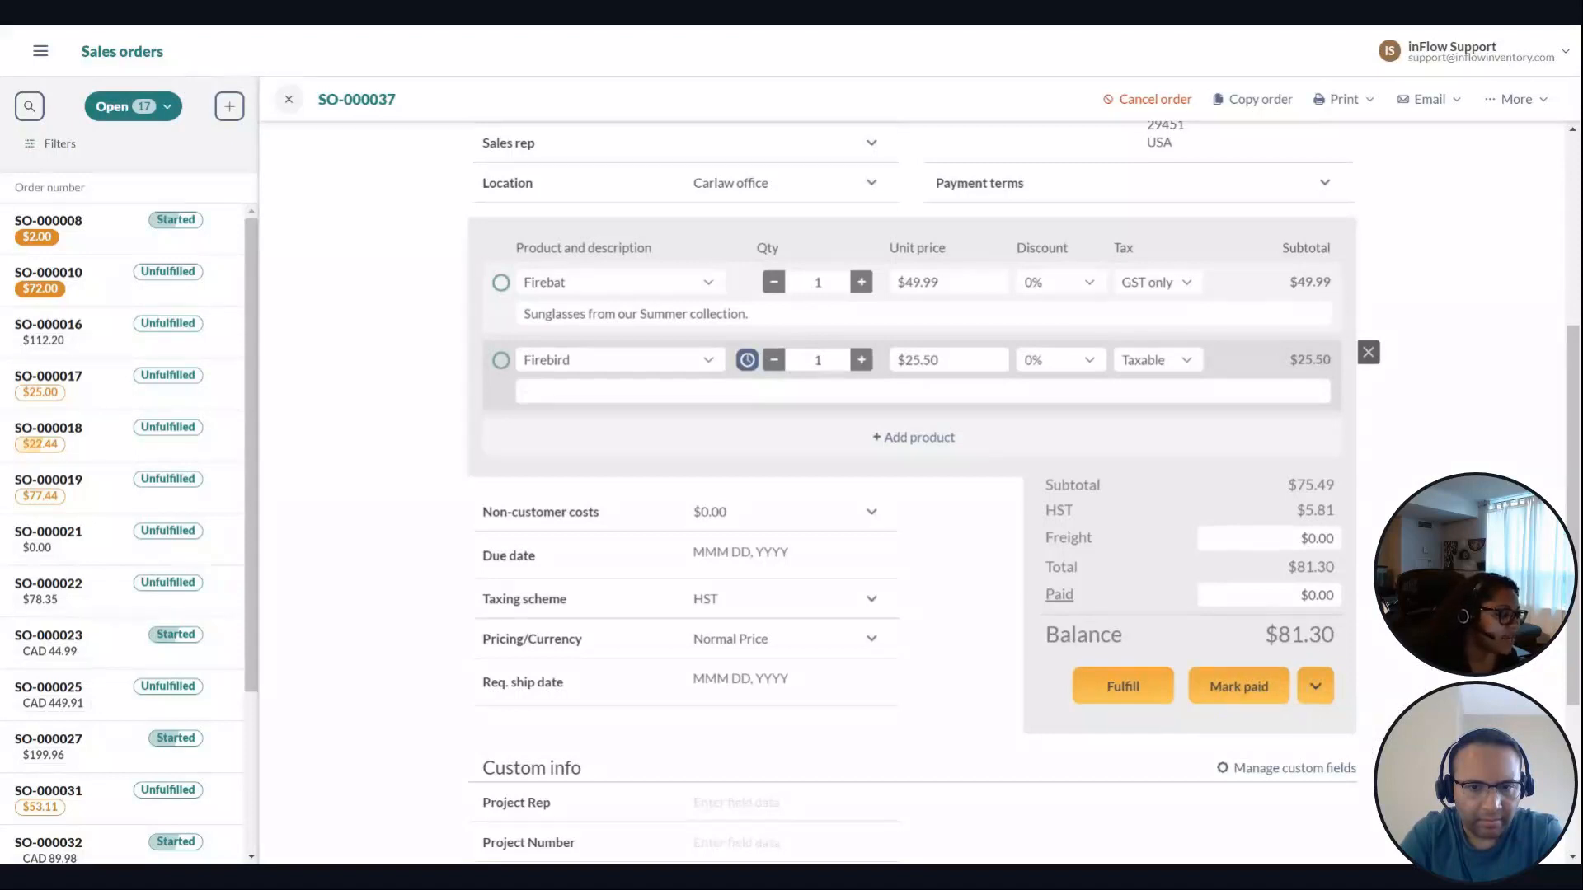
left_click(1324, 595)
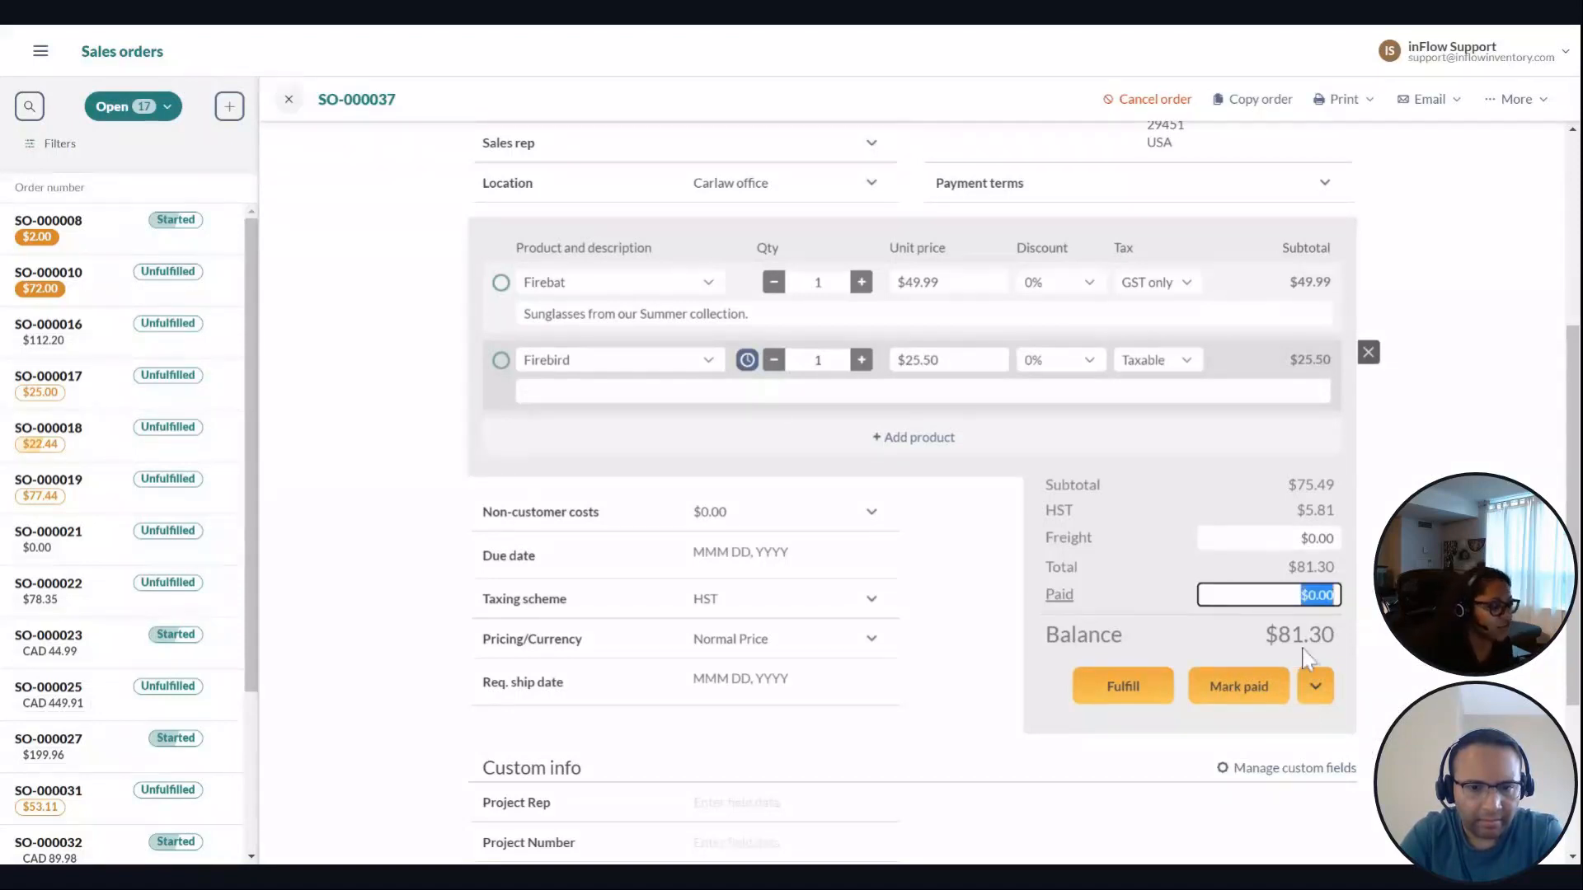
type("50")
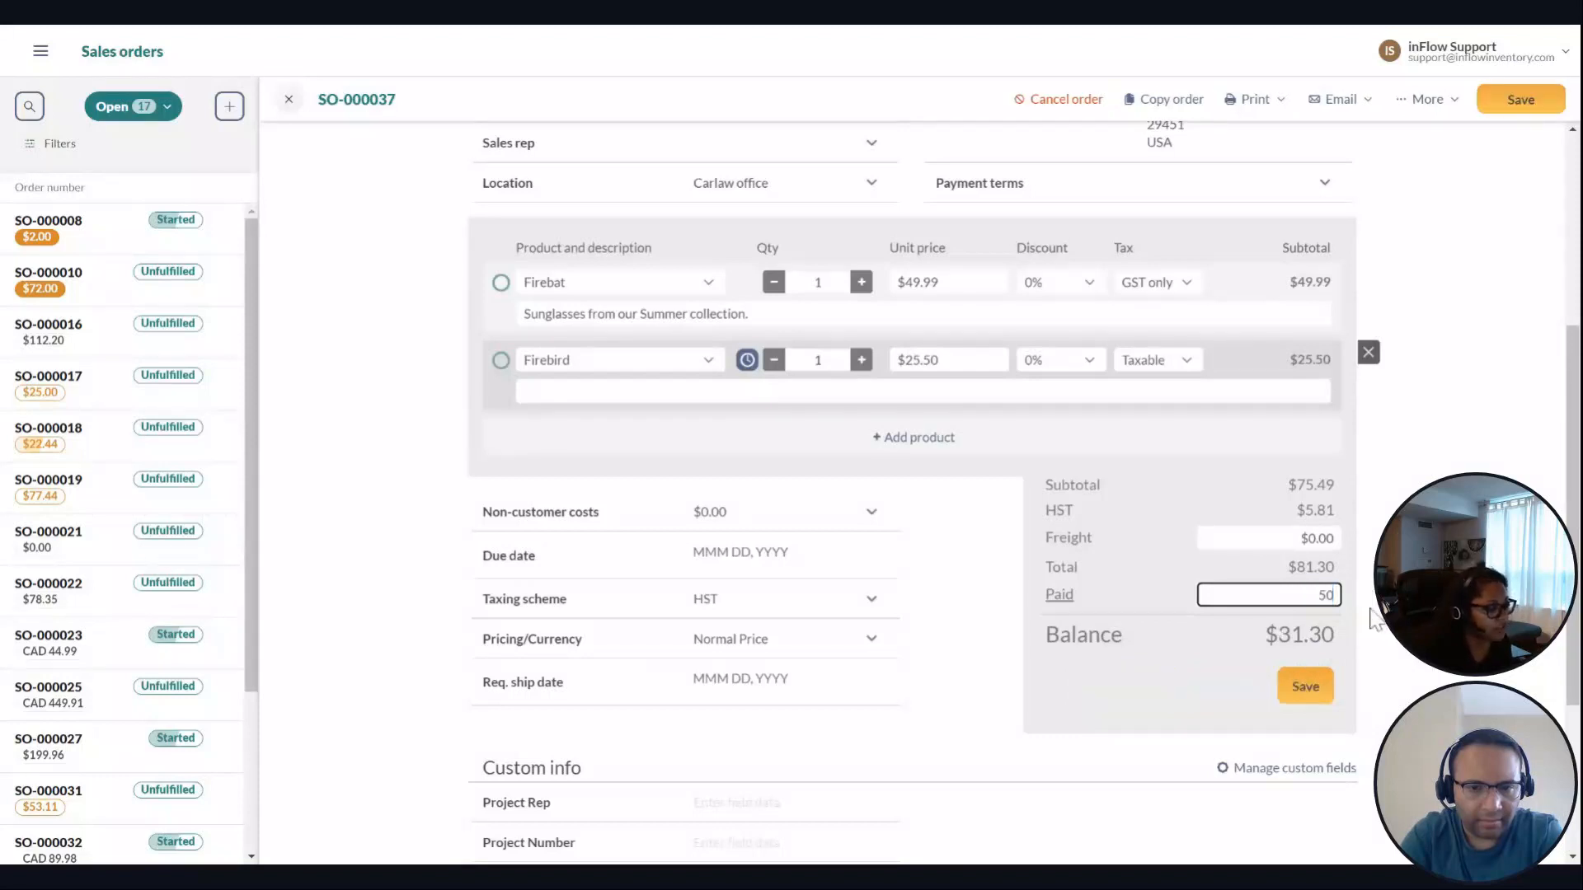
key("BackSpace")
key("BackSpace")
left_click(1356, 604)
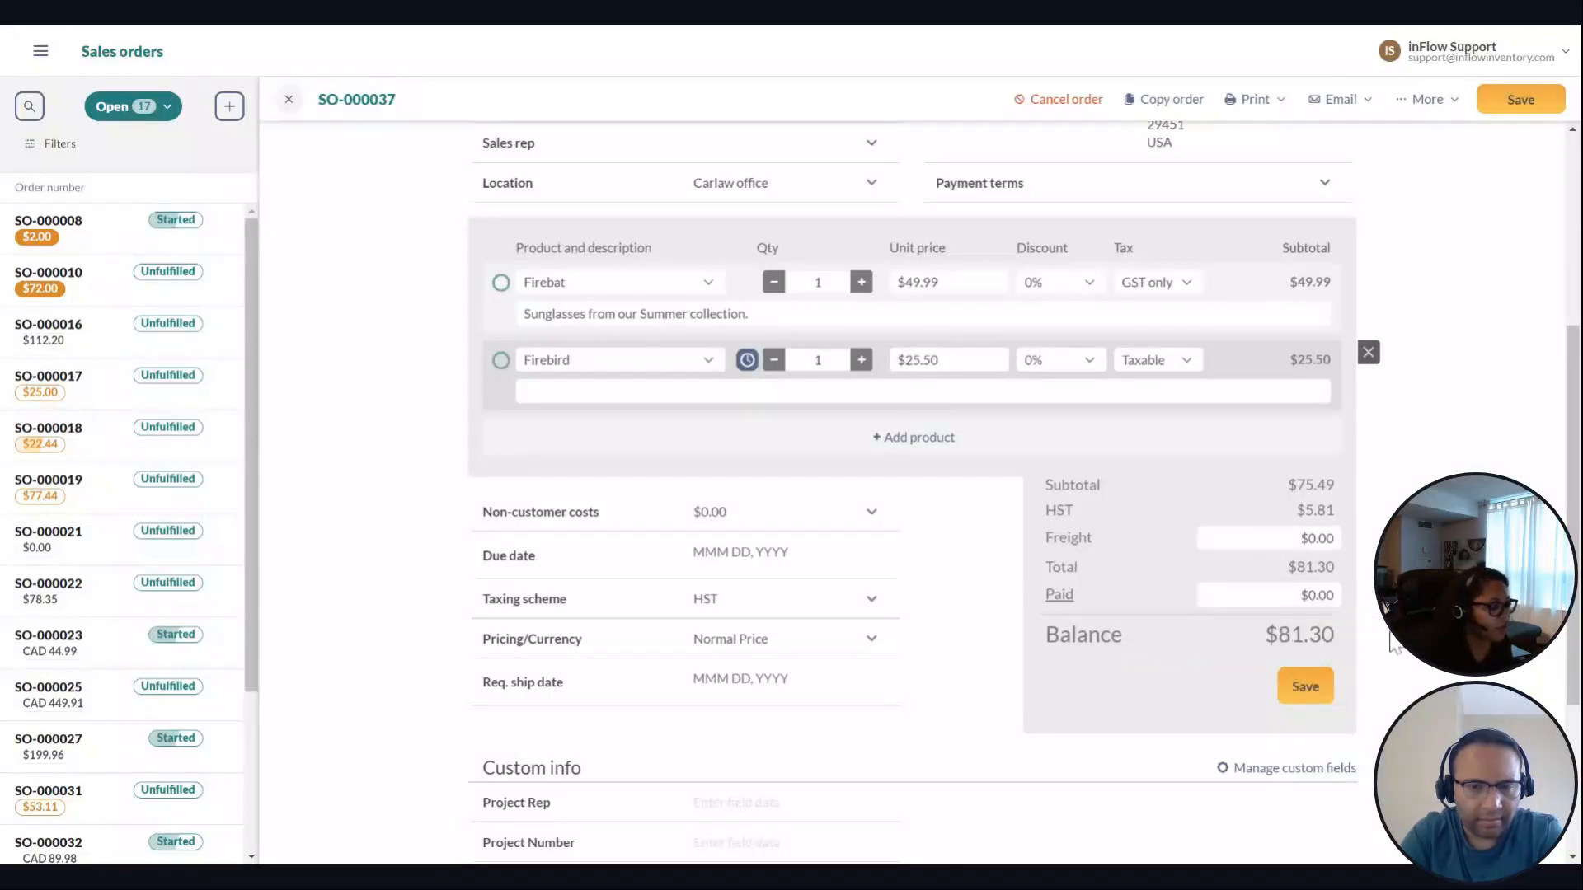
scroll(1272, 523, "up", 1)
Save SO-000037 unpaid and check QuickBooks' All sales lists it as an $81.30 invoice
left_click(1297, 788)
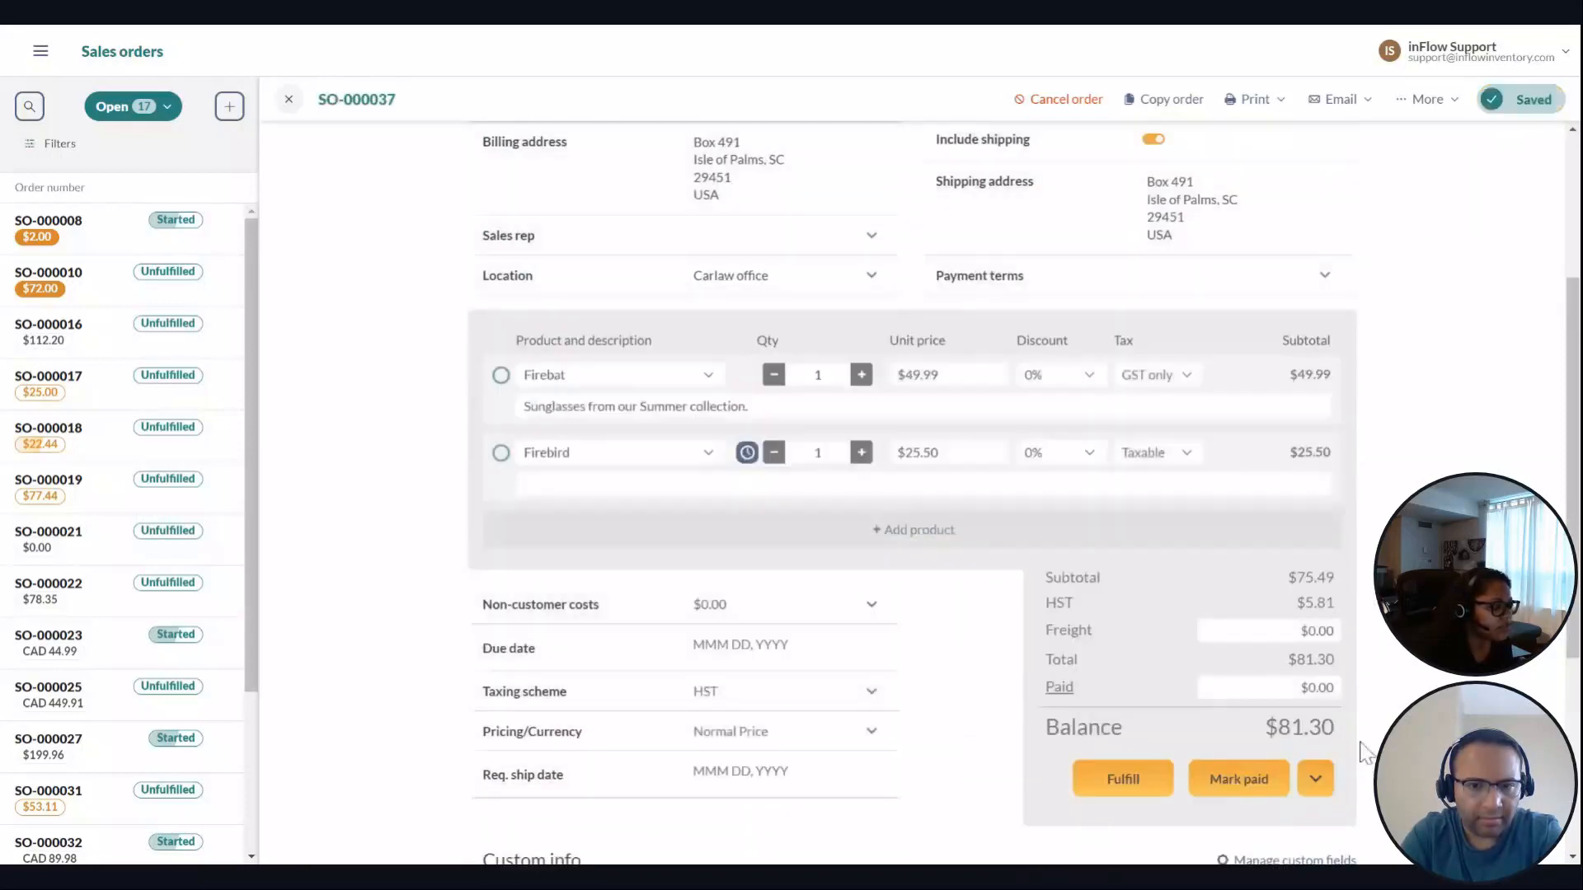
left_click(1316, 779)
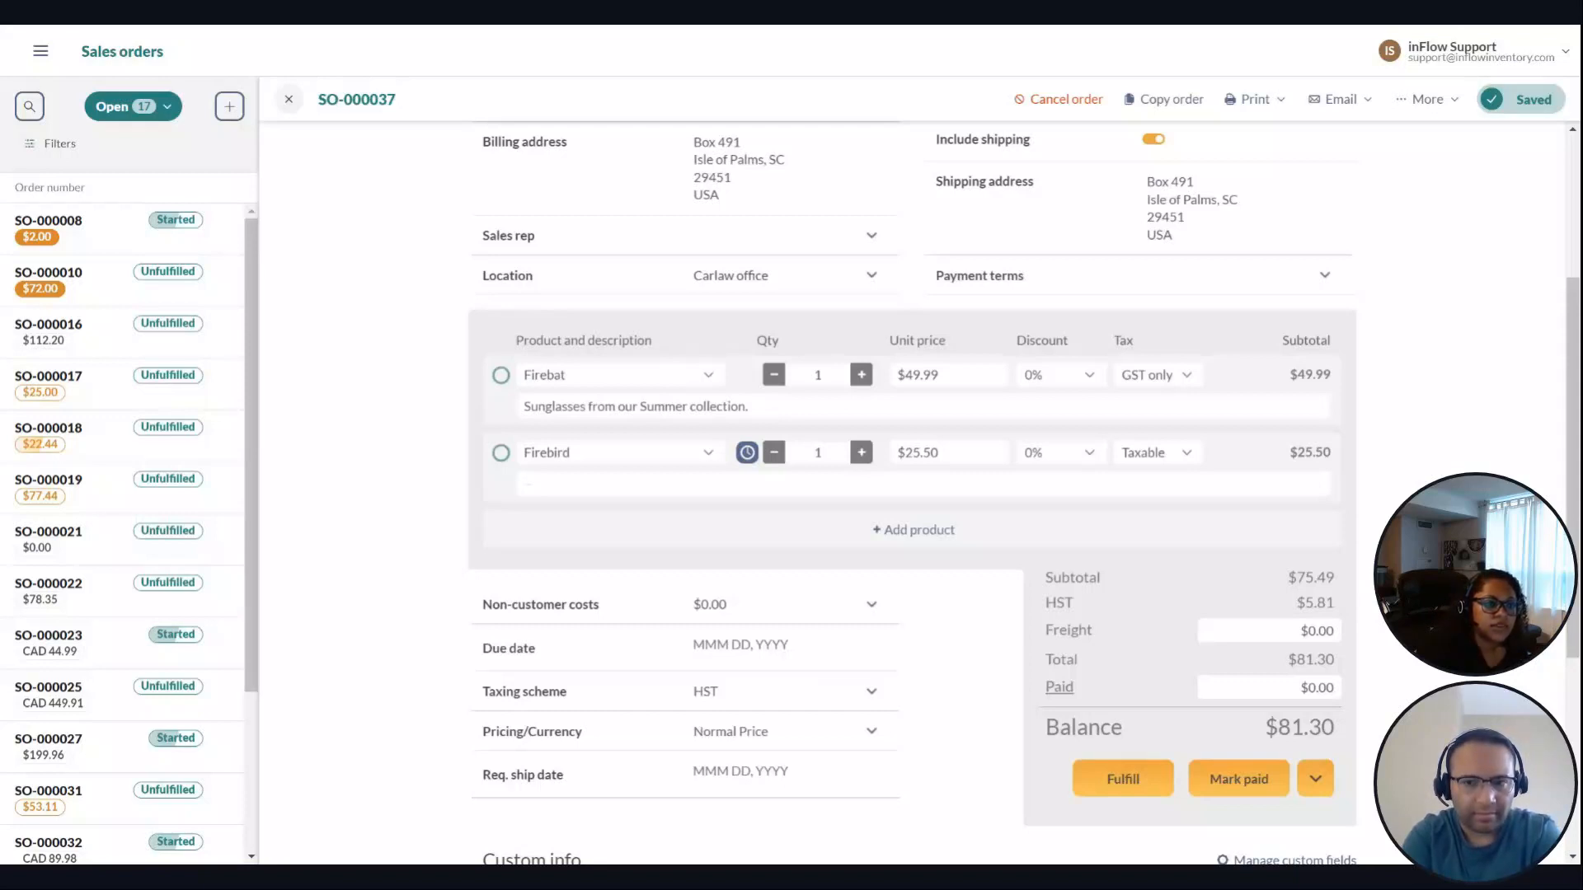
key("ctrl+Tab")
mouse_move(172, 286)
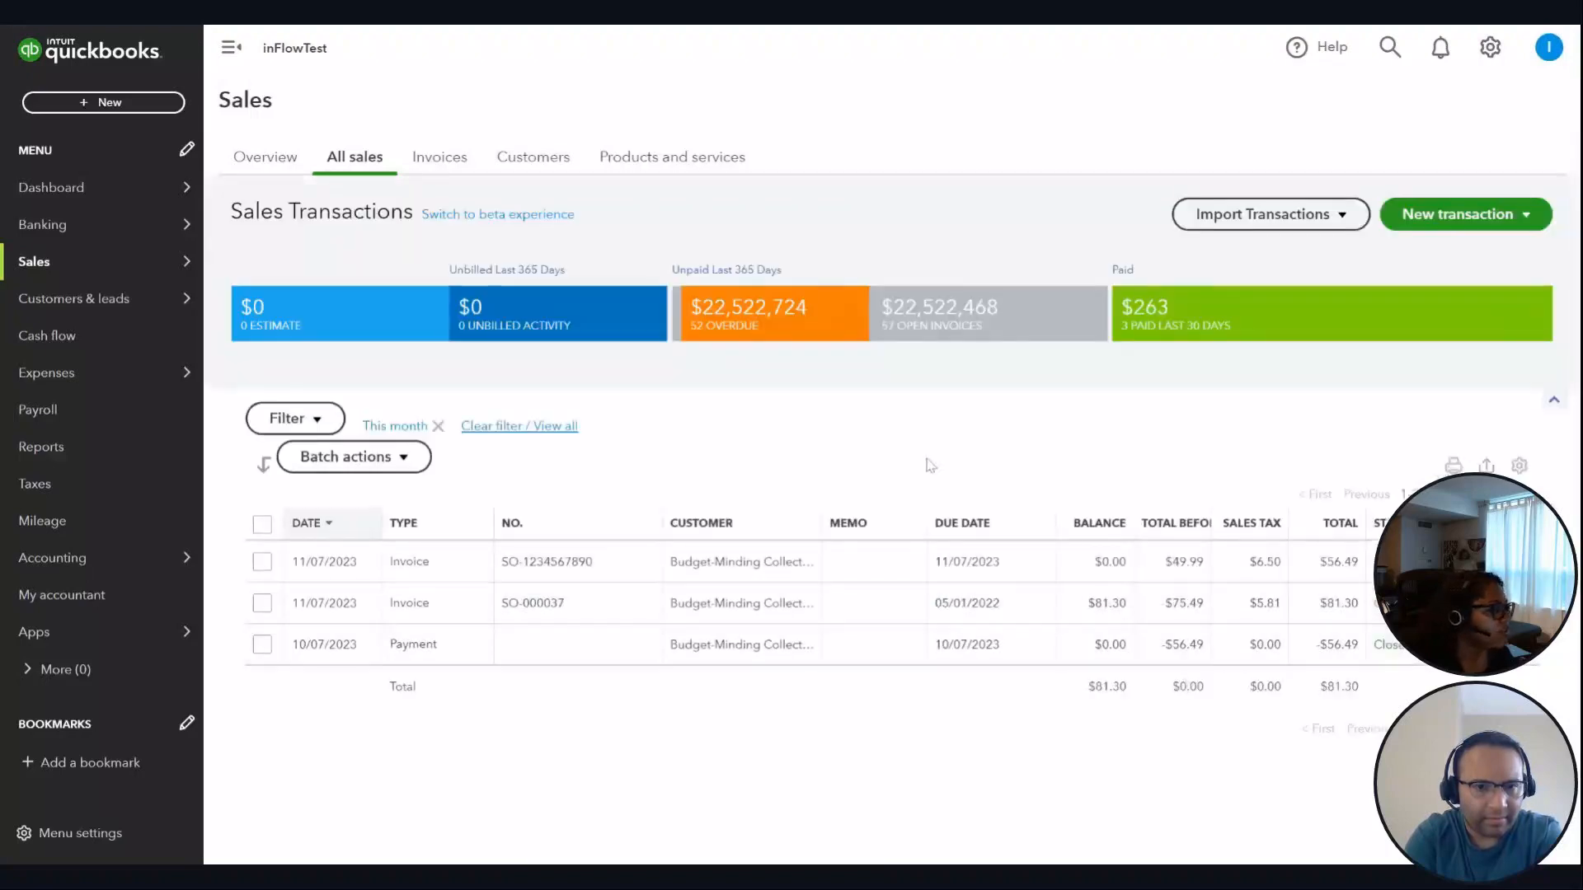
mouse_move(84, 273)
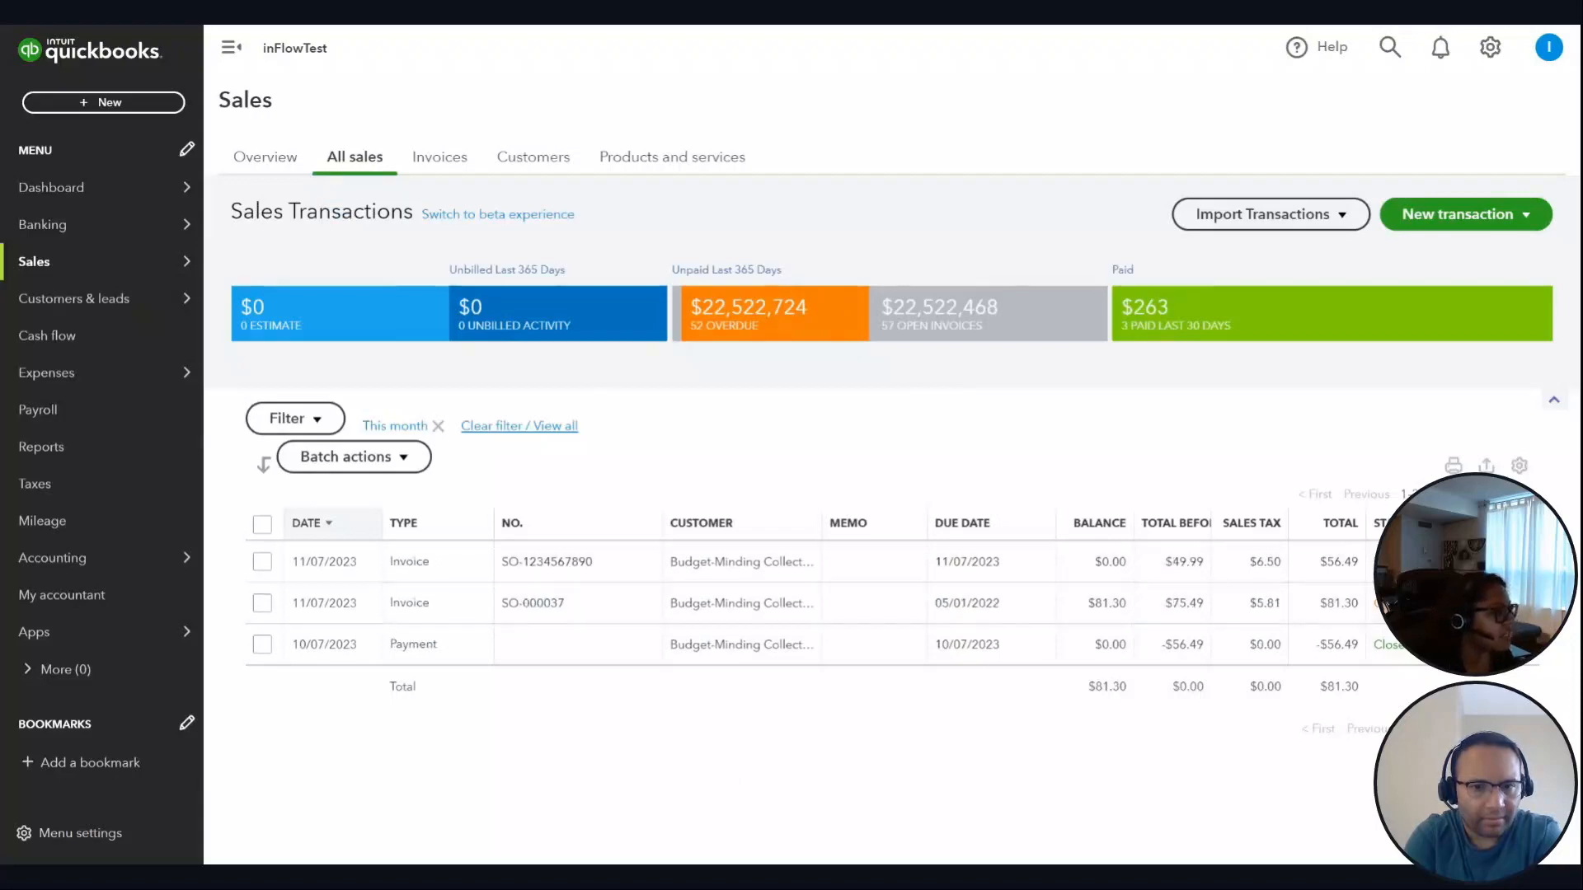
key("ctrl+Tab")
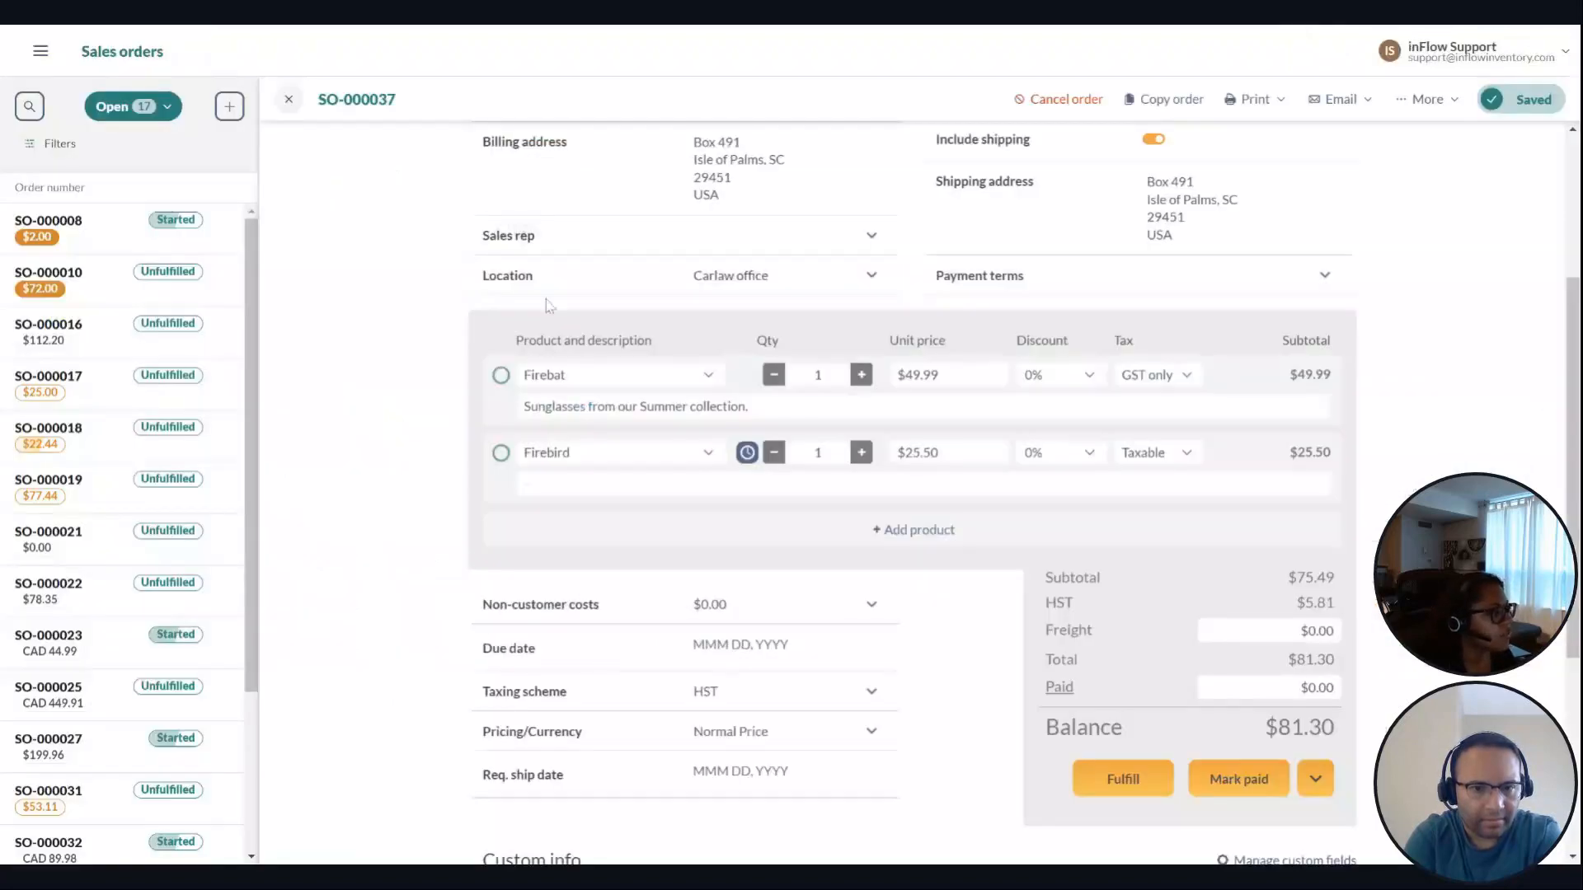
scroll(548, 303, "up", 3)
left_click_drag(648, 145, 609, 146)
left_click(835, 32)
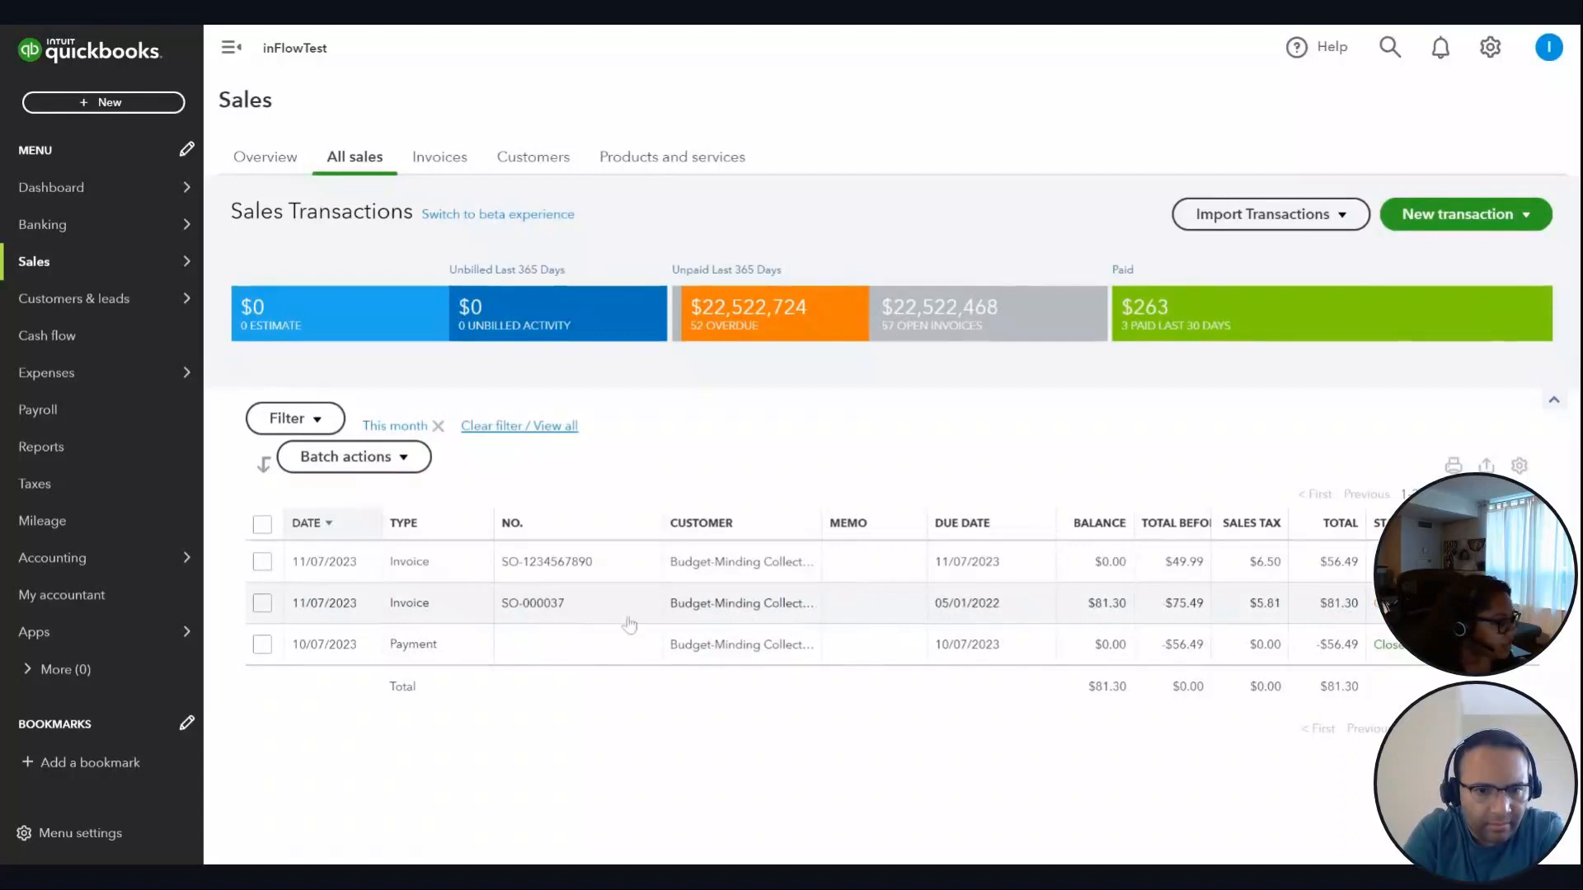
scroll(682, 614, "down", 1)
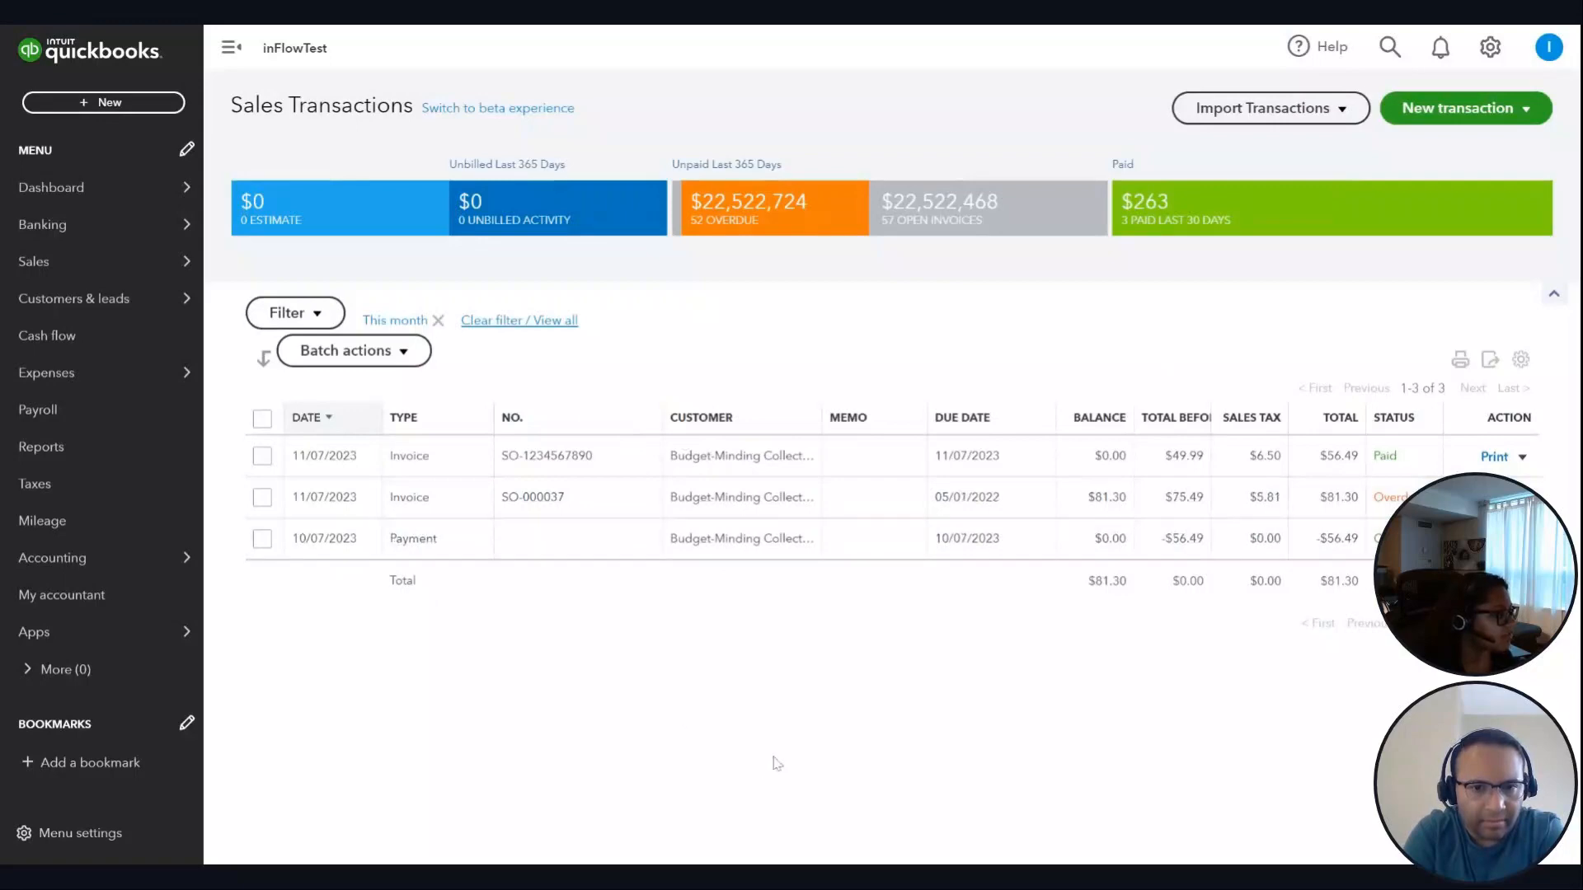
left_click(709, 497)
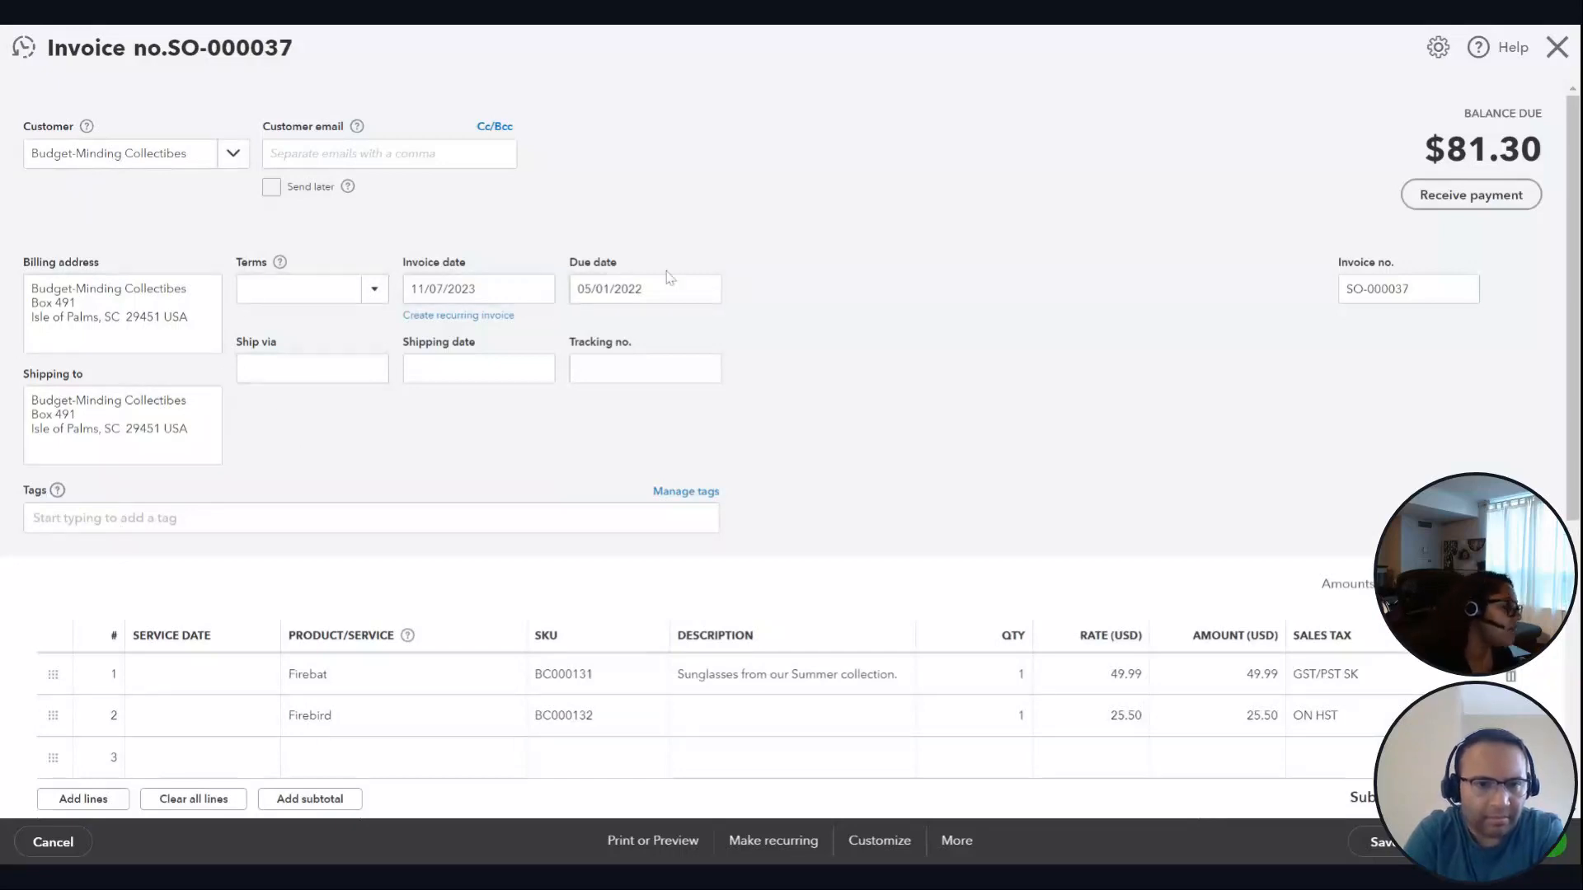
scroll(1093, 363, "down", 1)
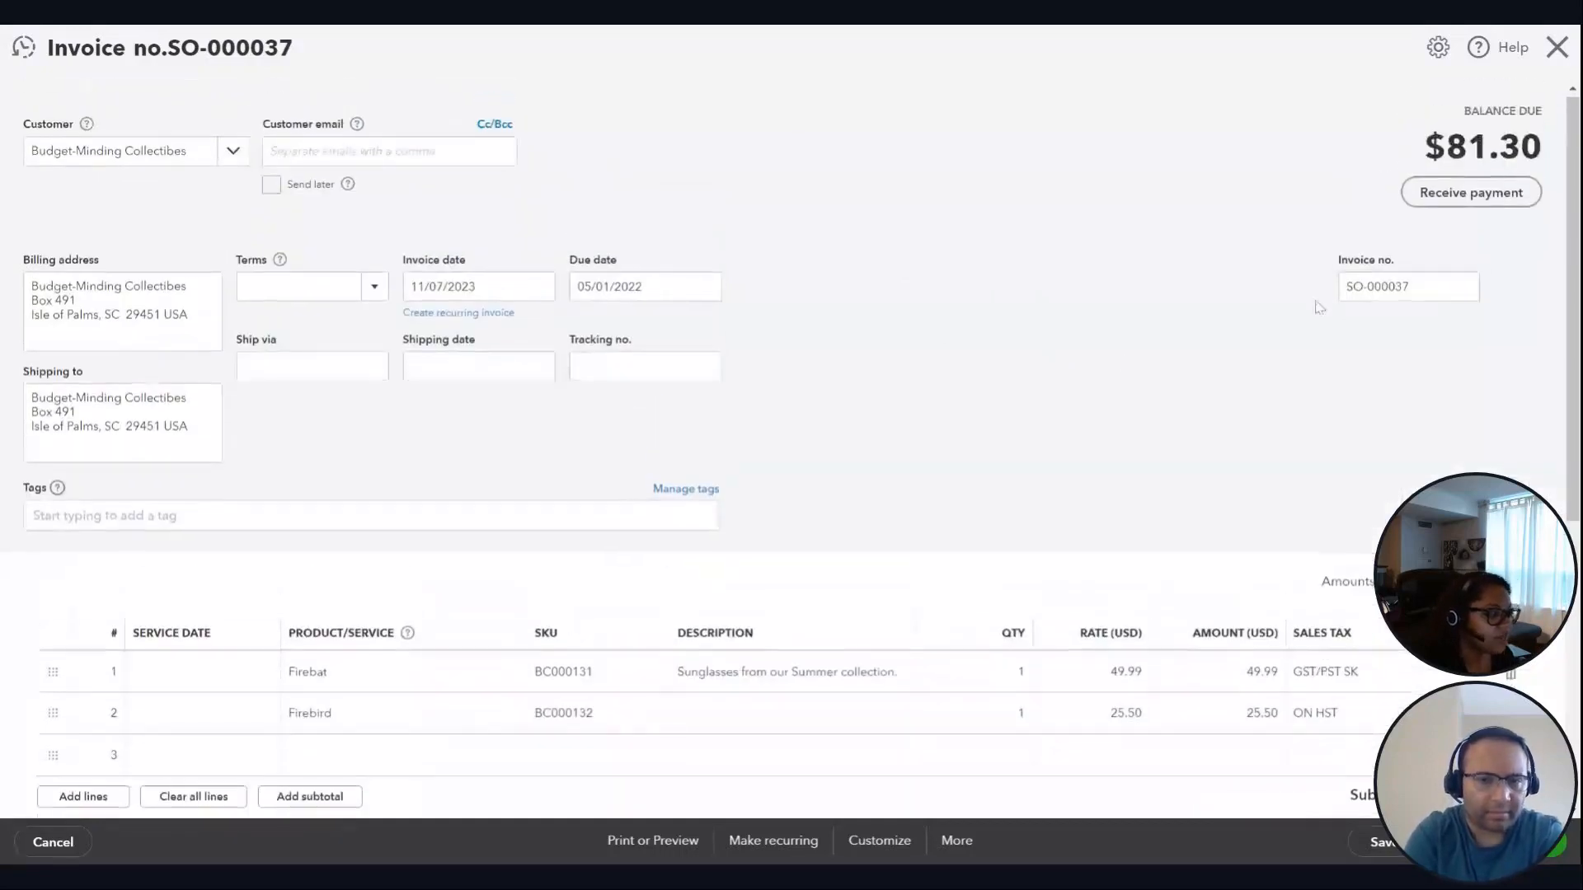
scroll(1154, 425, "down", 2)
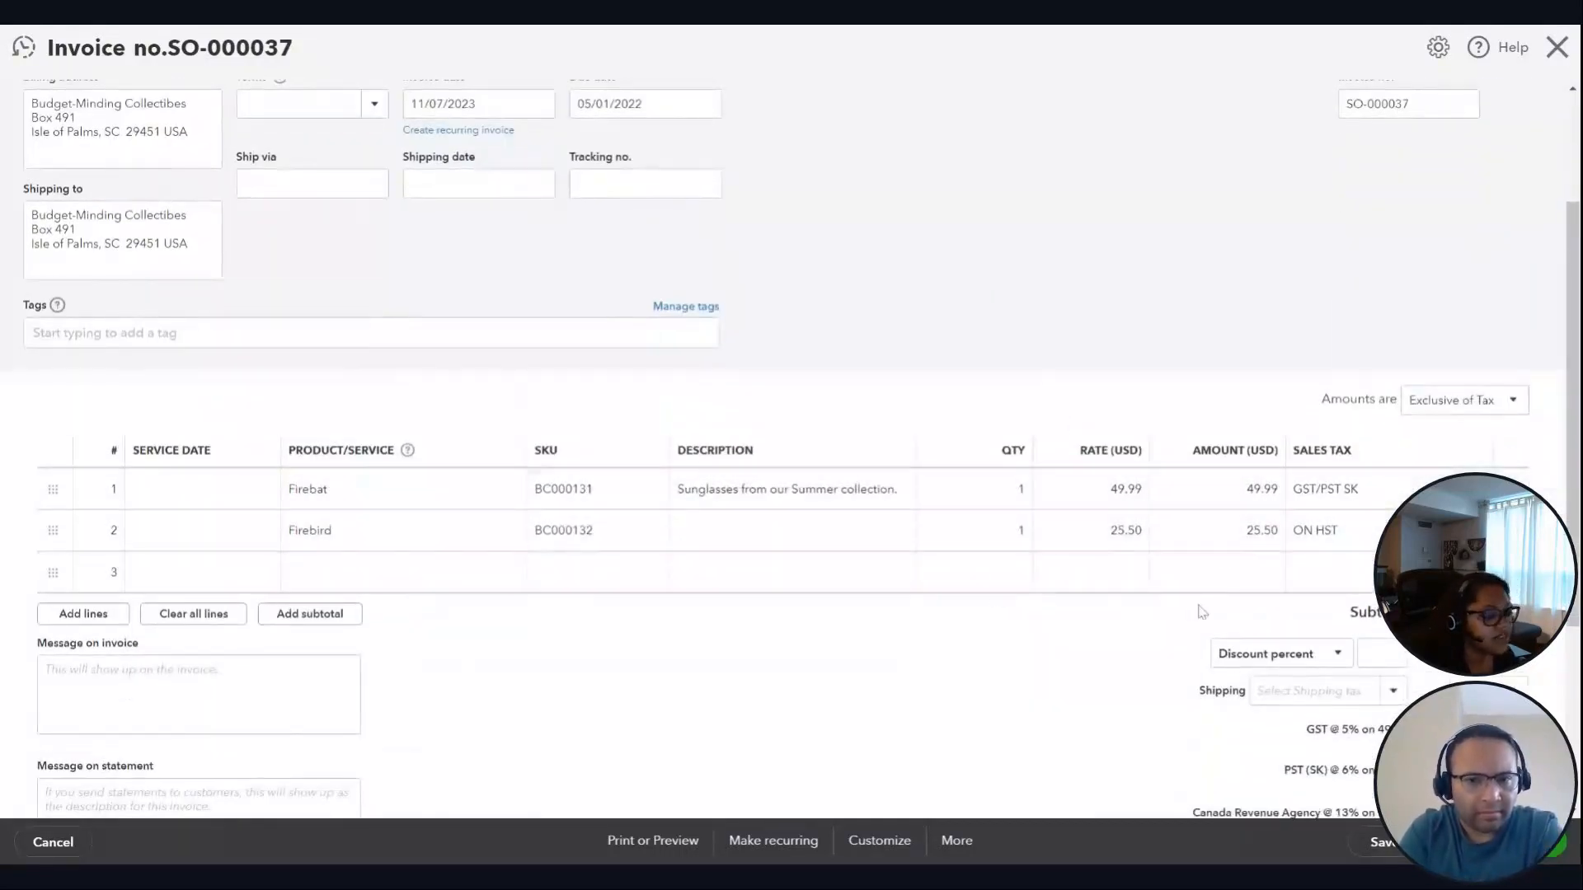
scroll(968, 515, "down", 3)
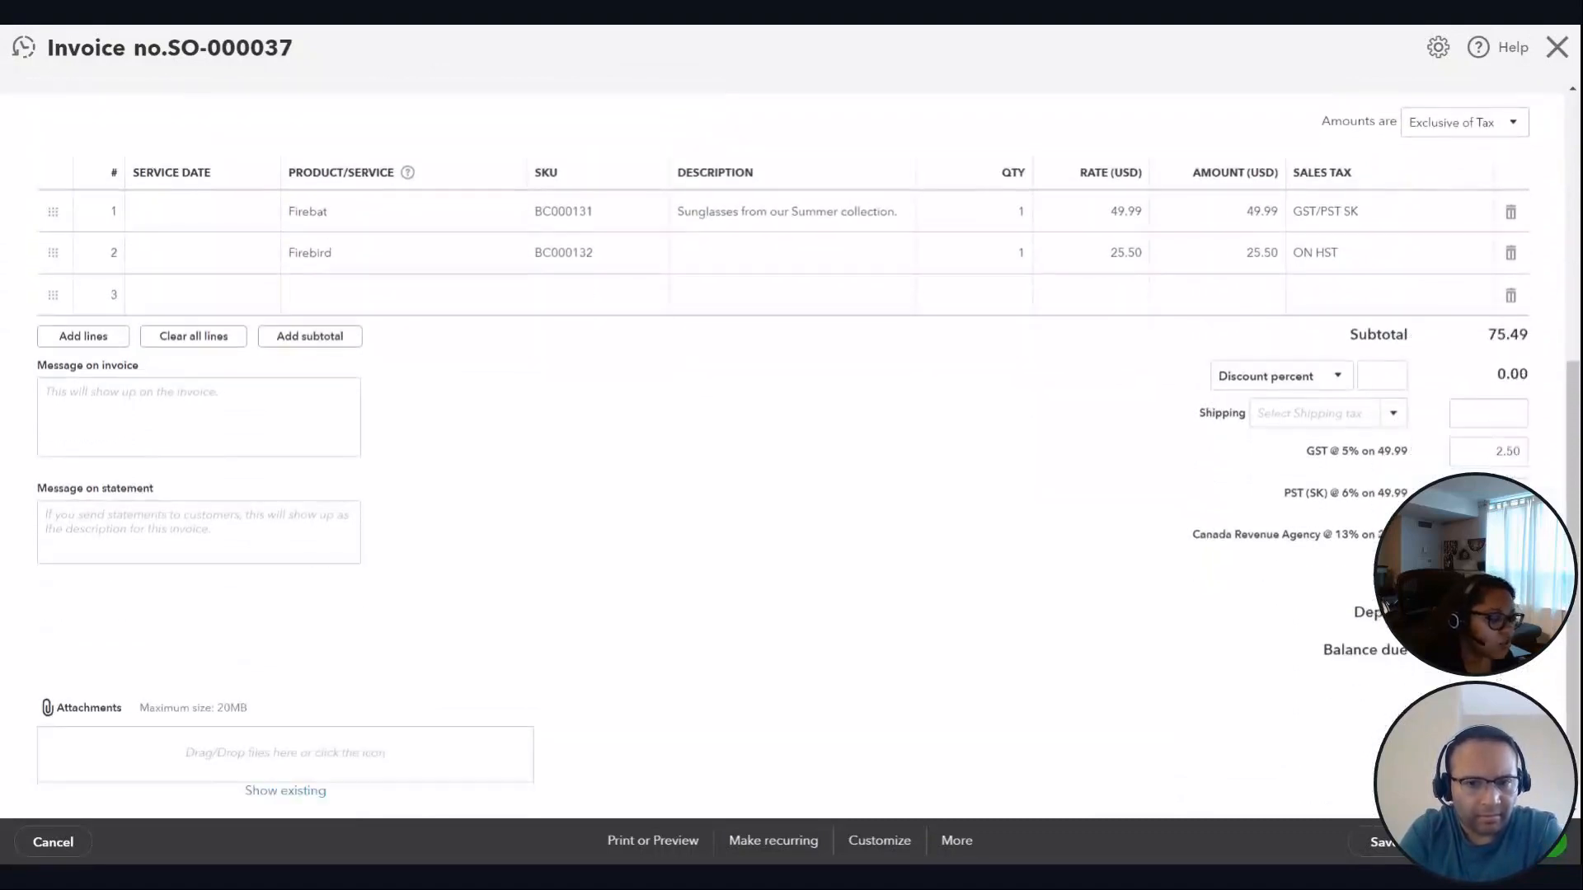
scroll(798, 640, "up", 5)
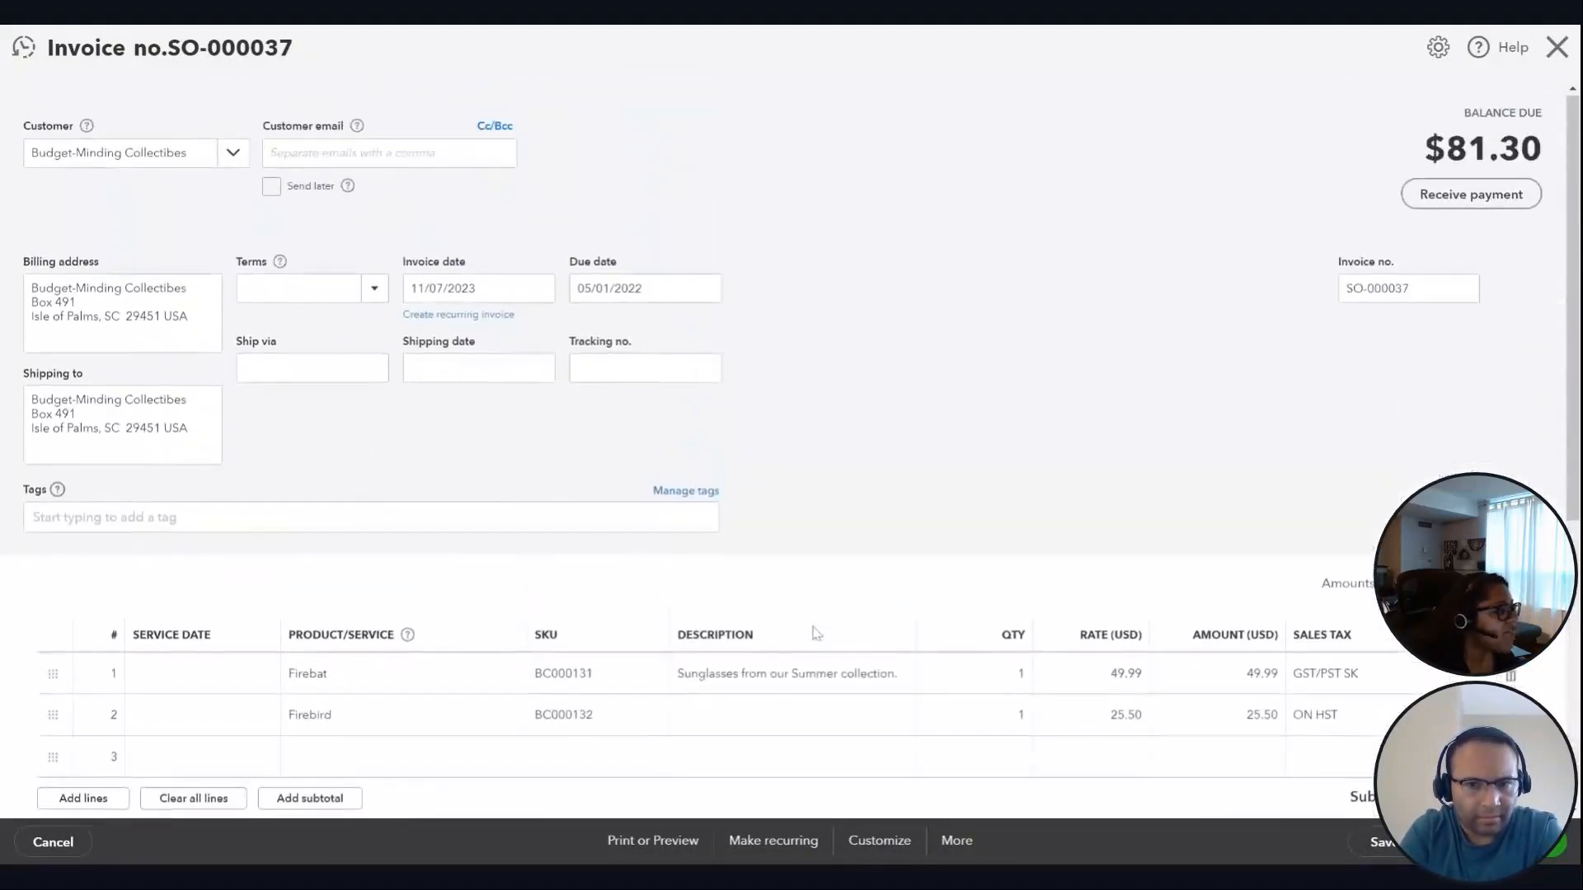
scroll(1016, 545, "down", 4)
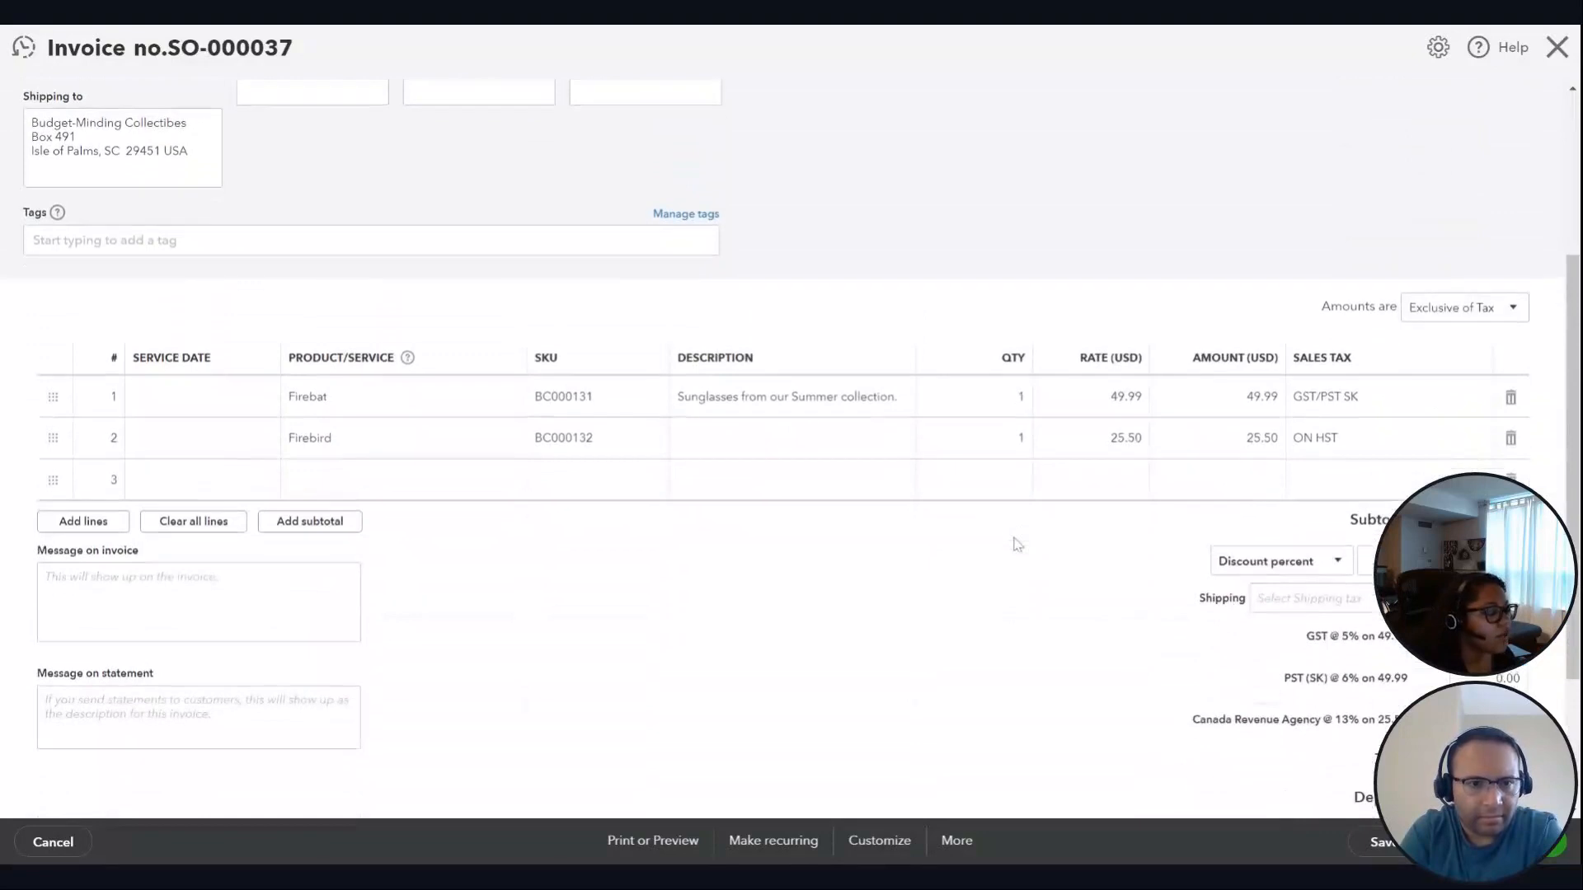
scroll(1031, 540, "up", 4)
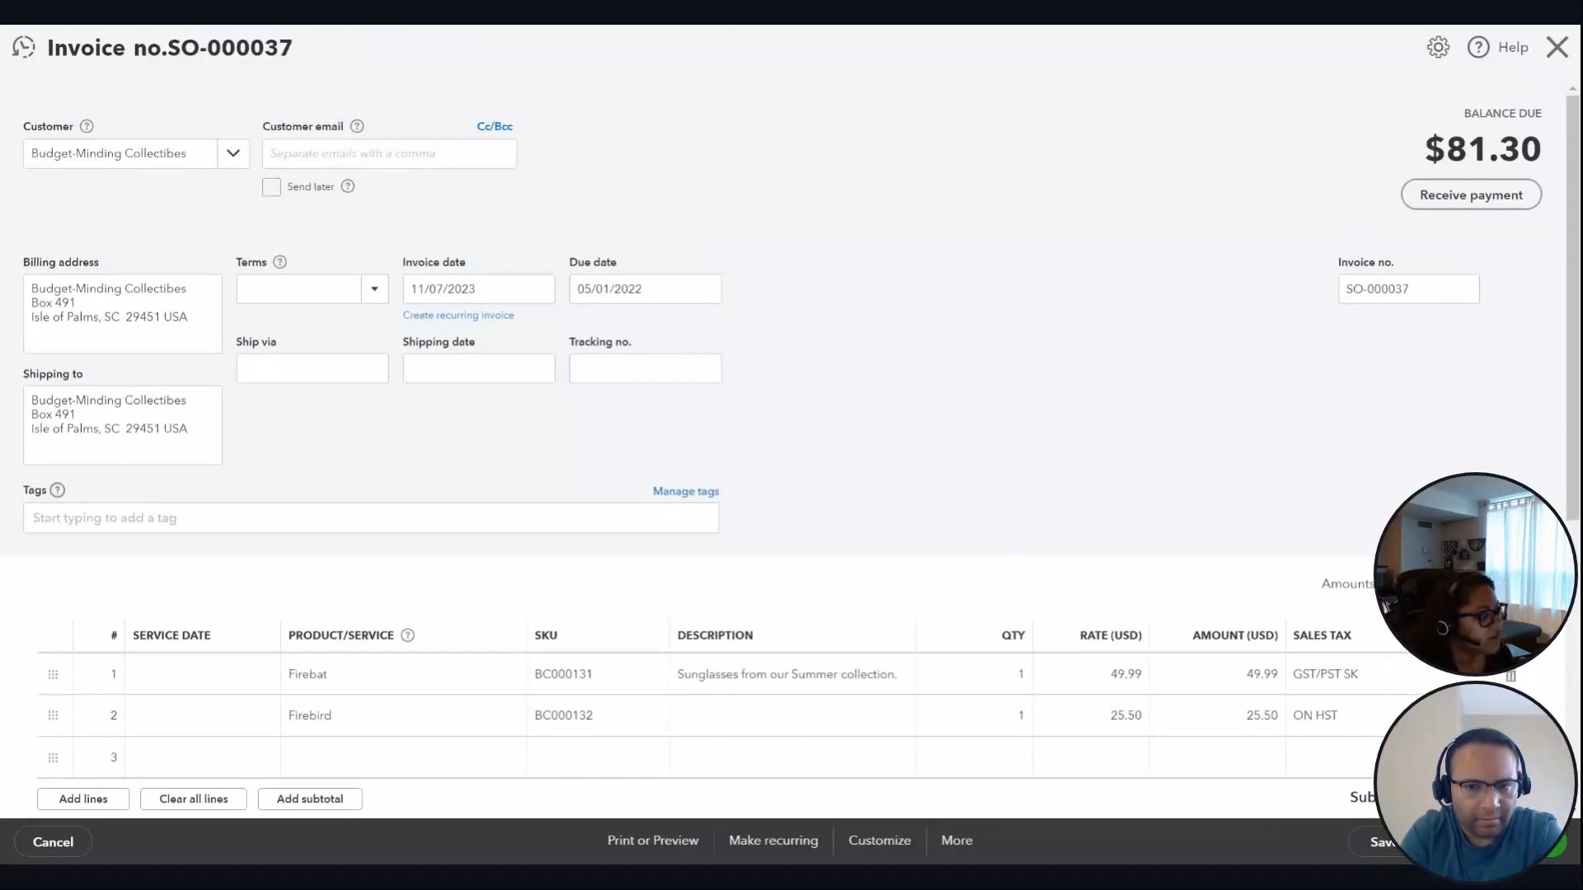
Close the QuickBooks invoice and mark SO-000037 paid in inFlow, leaving a $0.00 balance
left_click(1558, 48)
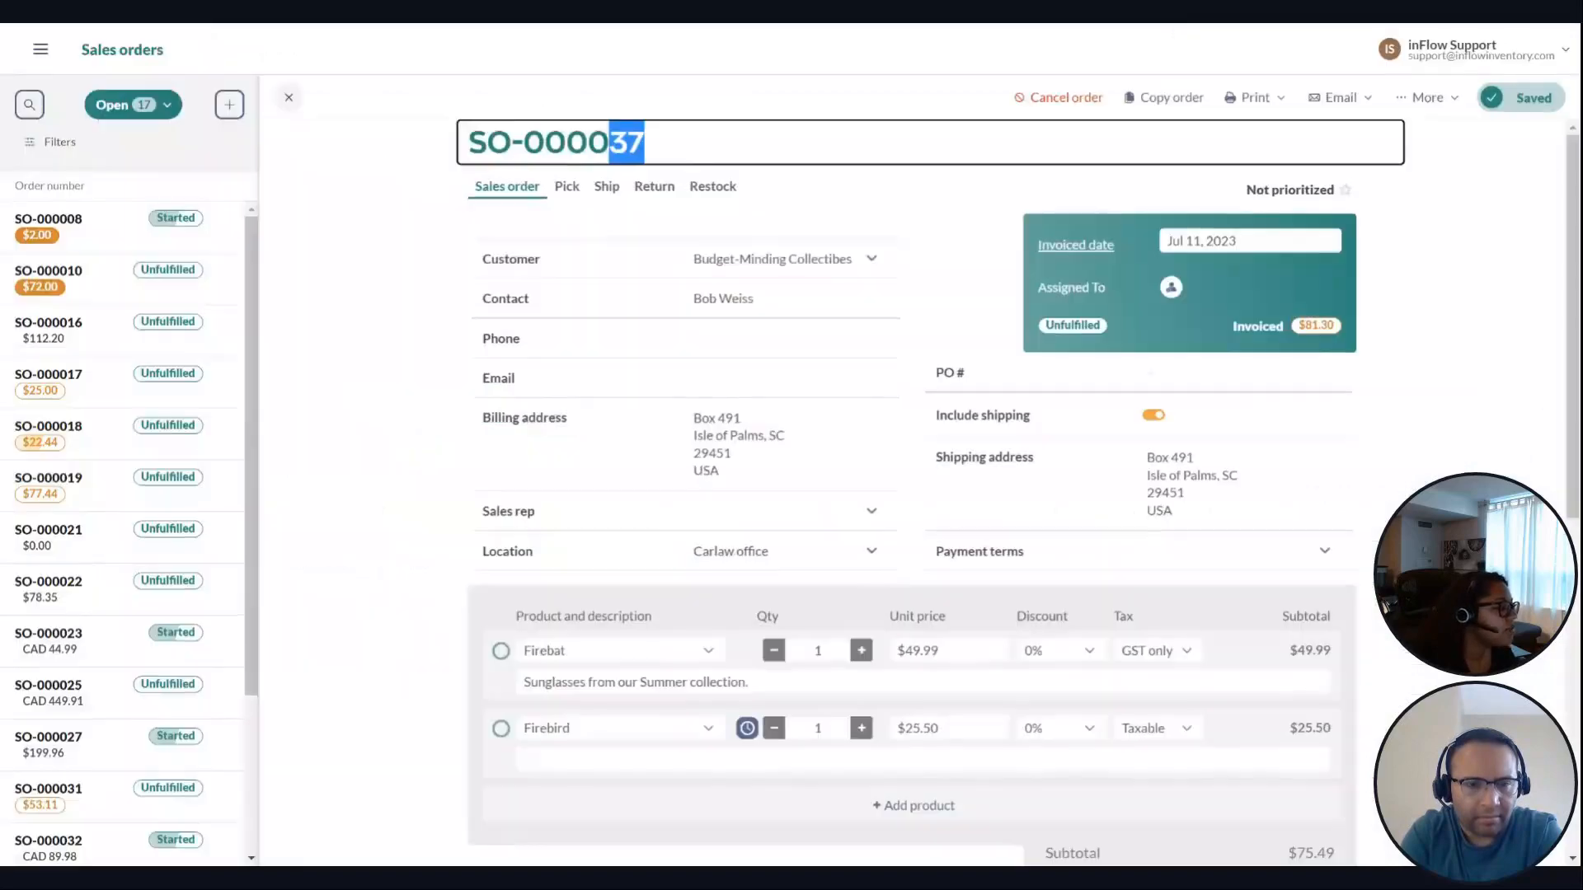
left_click(1179, 13)
left_click(419, 245)
scroll(812, 579, "down", 5)
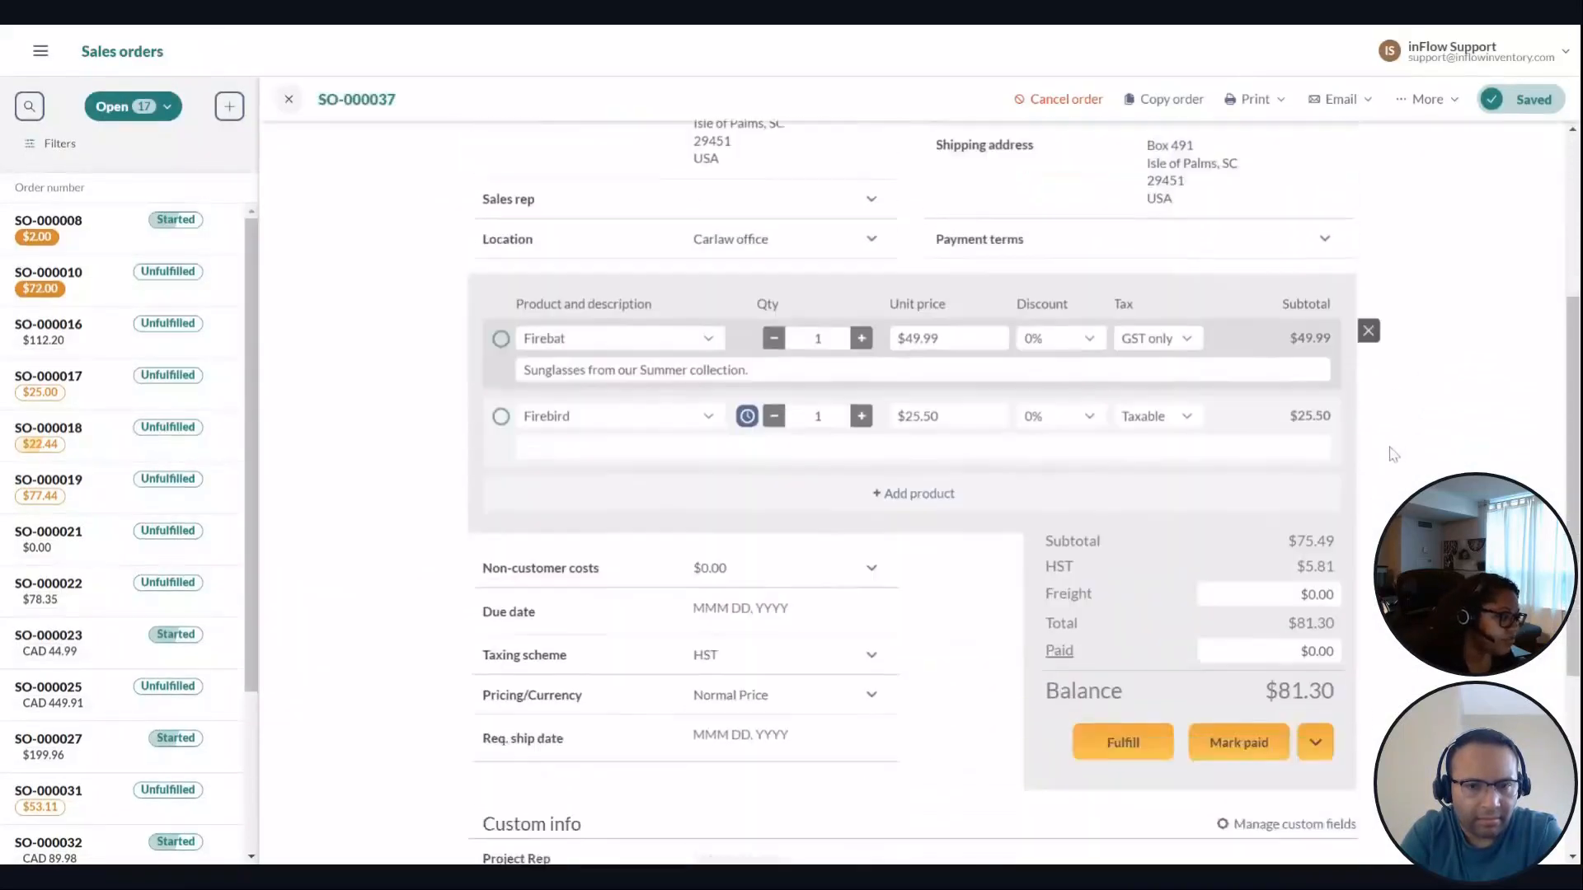
scroll(1385, 470, "up", 5)
scroll(1319, 536, "down", 5)
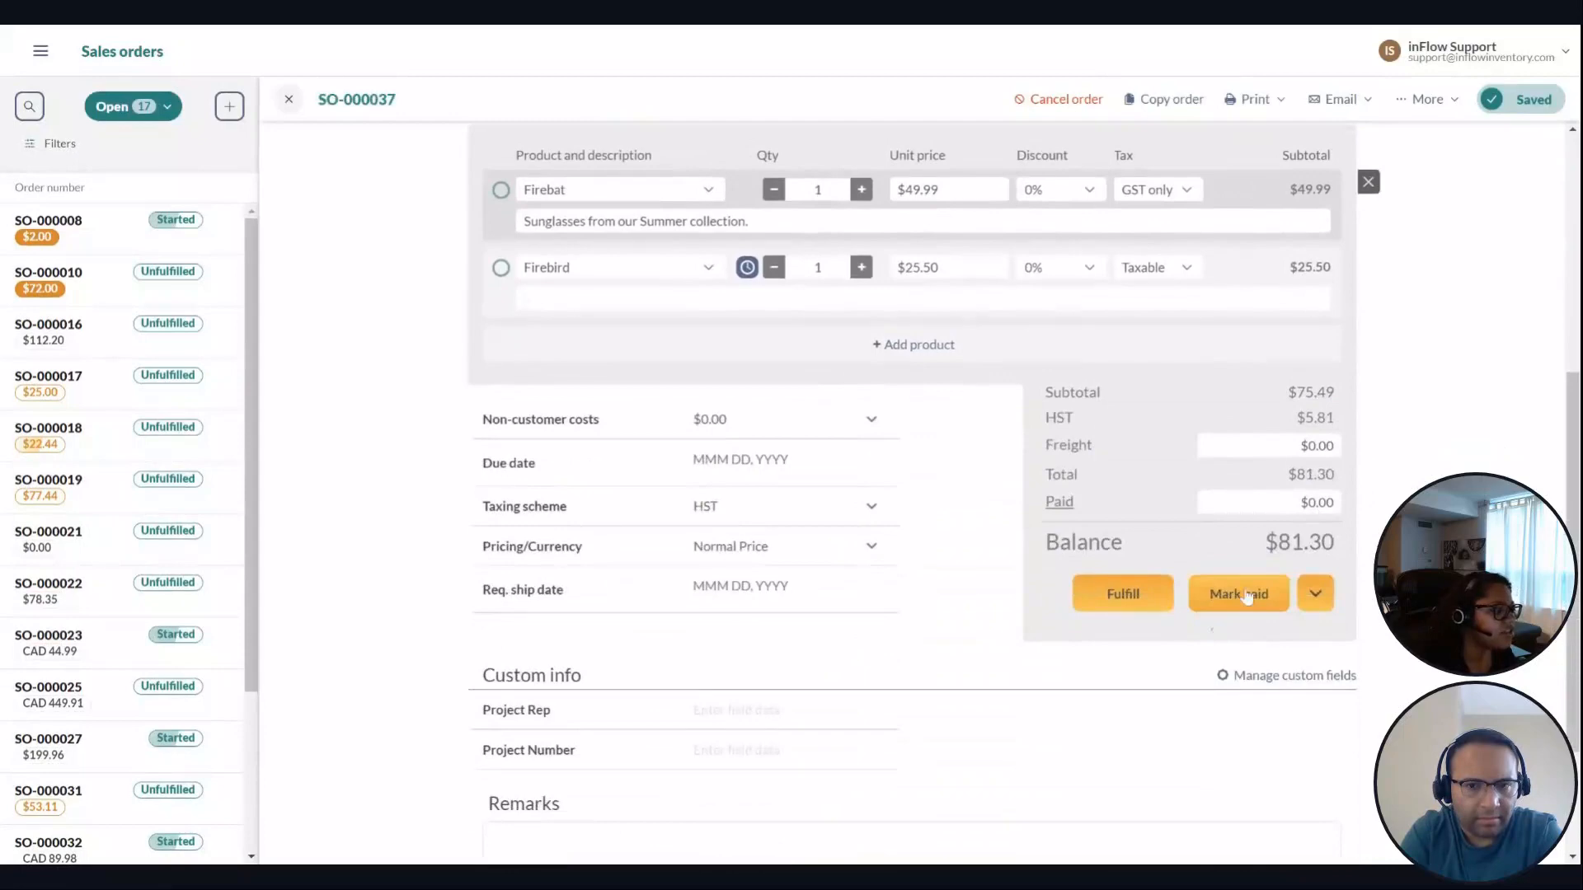
left_click(1239, 593)
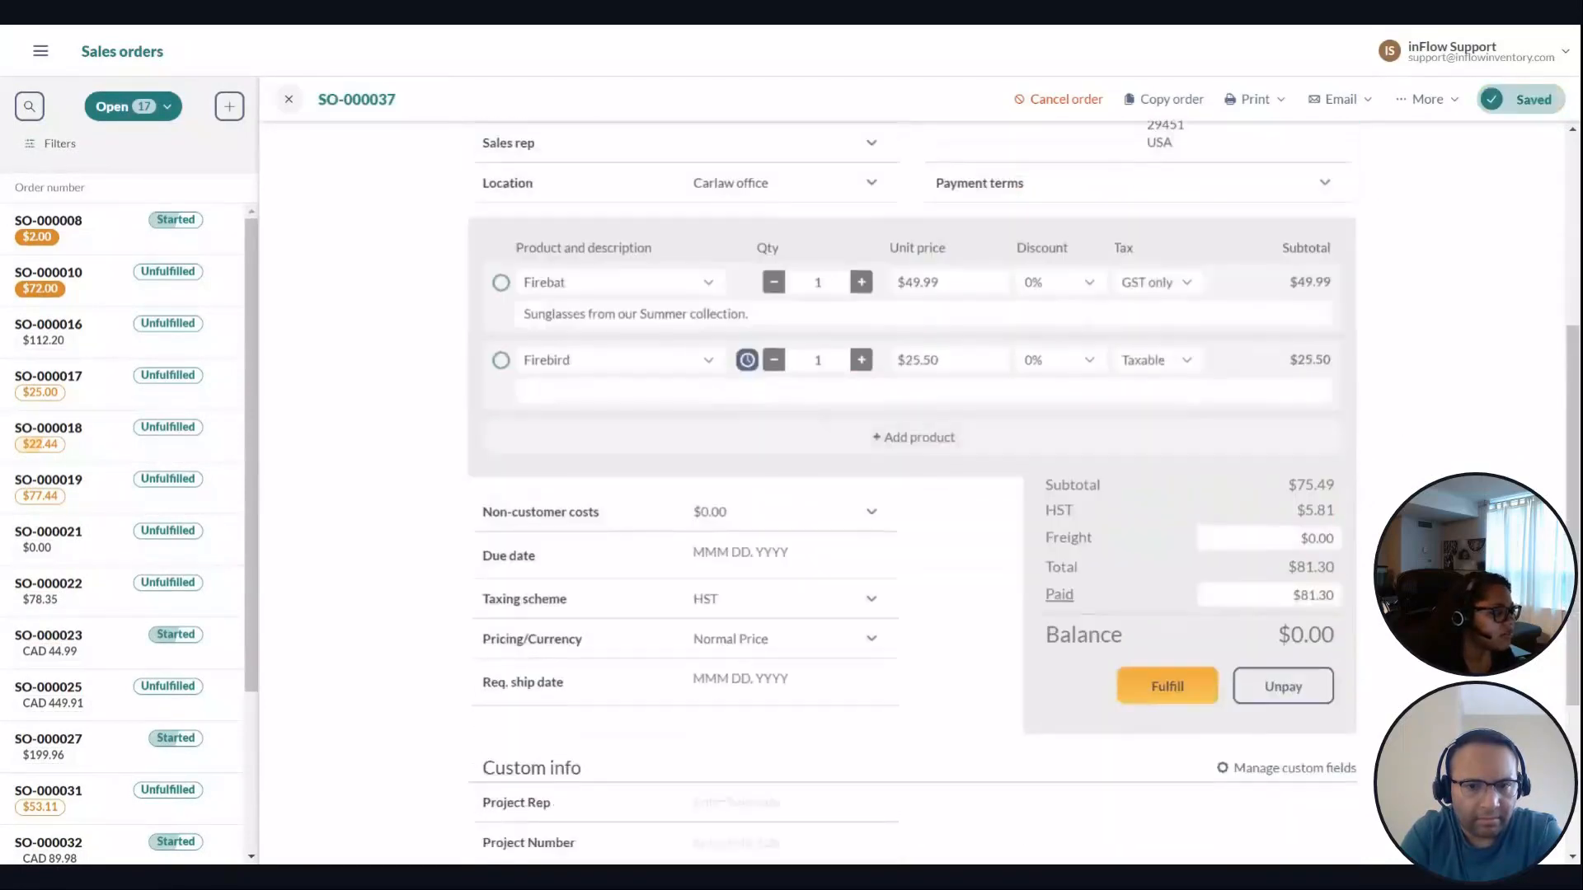
Highlight the $0.00 balance and $81.30 paid amount, then return to QuickBooks' sales transactions
left_click_drag(1262, 548, 1360, 561)
left_click(1220, 541)
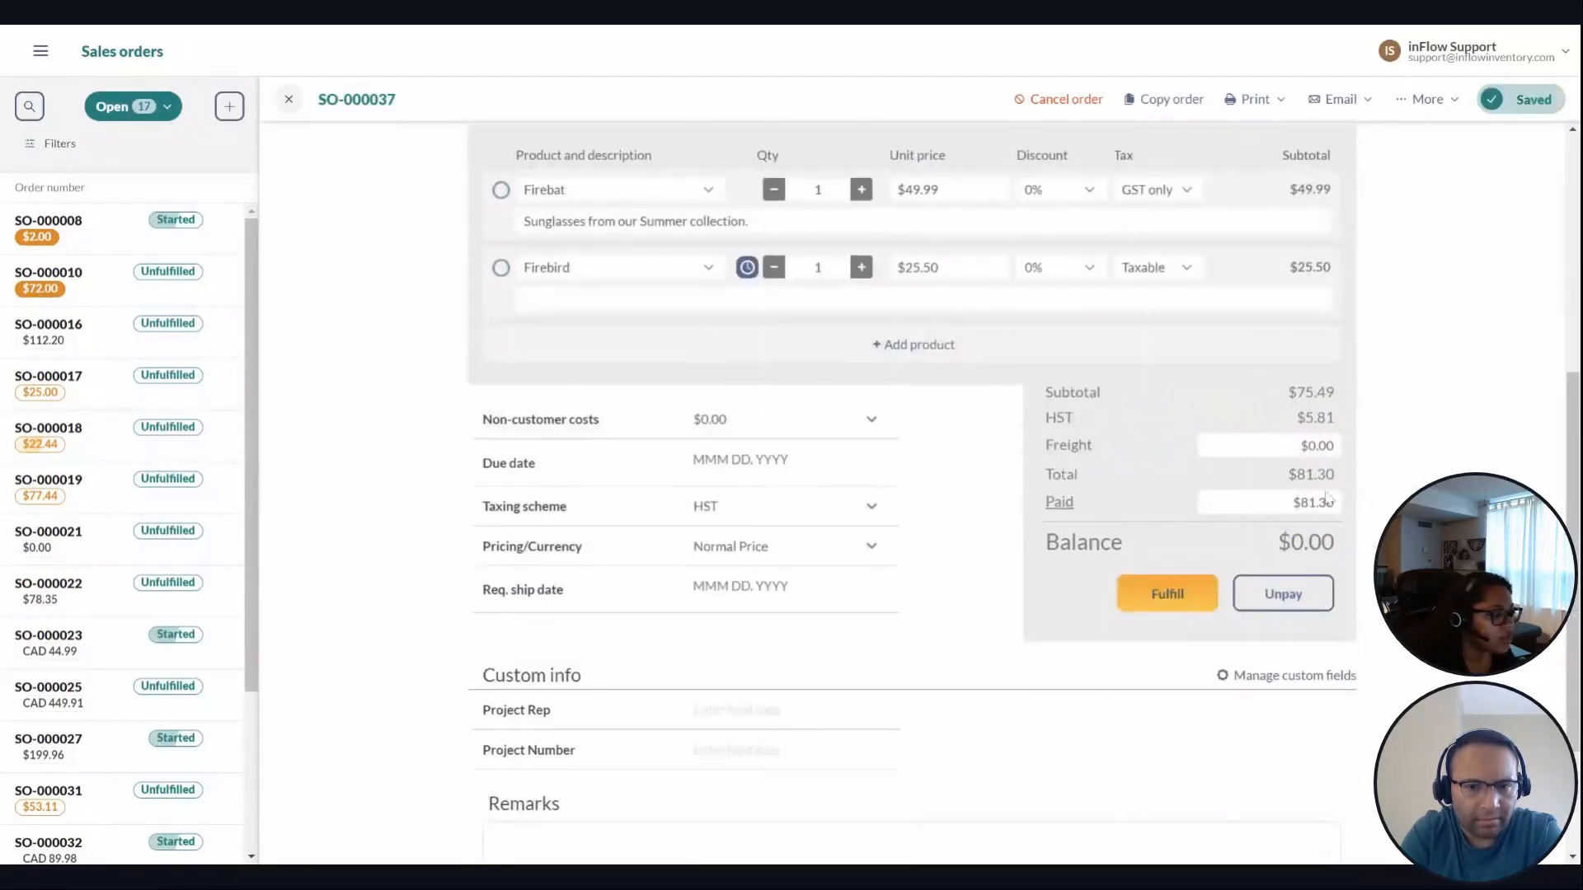
left_click_drag(1292, 503, 1376, 505)
left_click(1379, 512)
scroll(1377, 503, "up", 6)
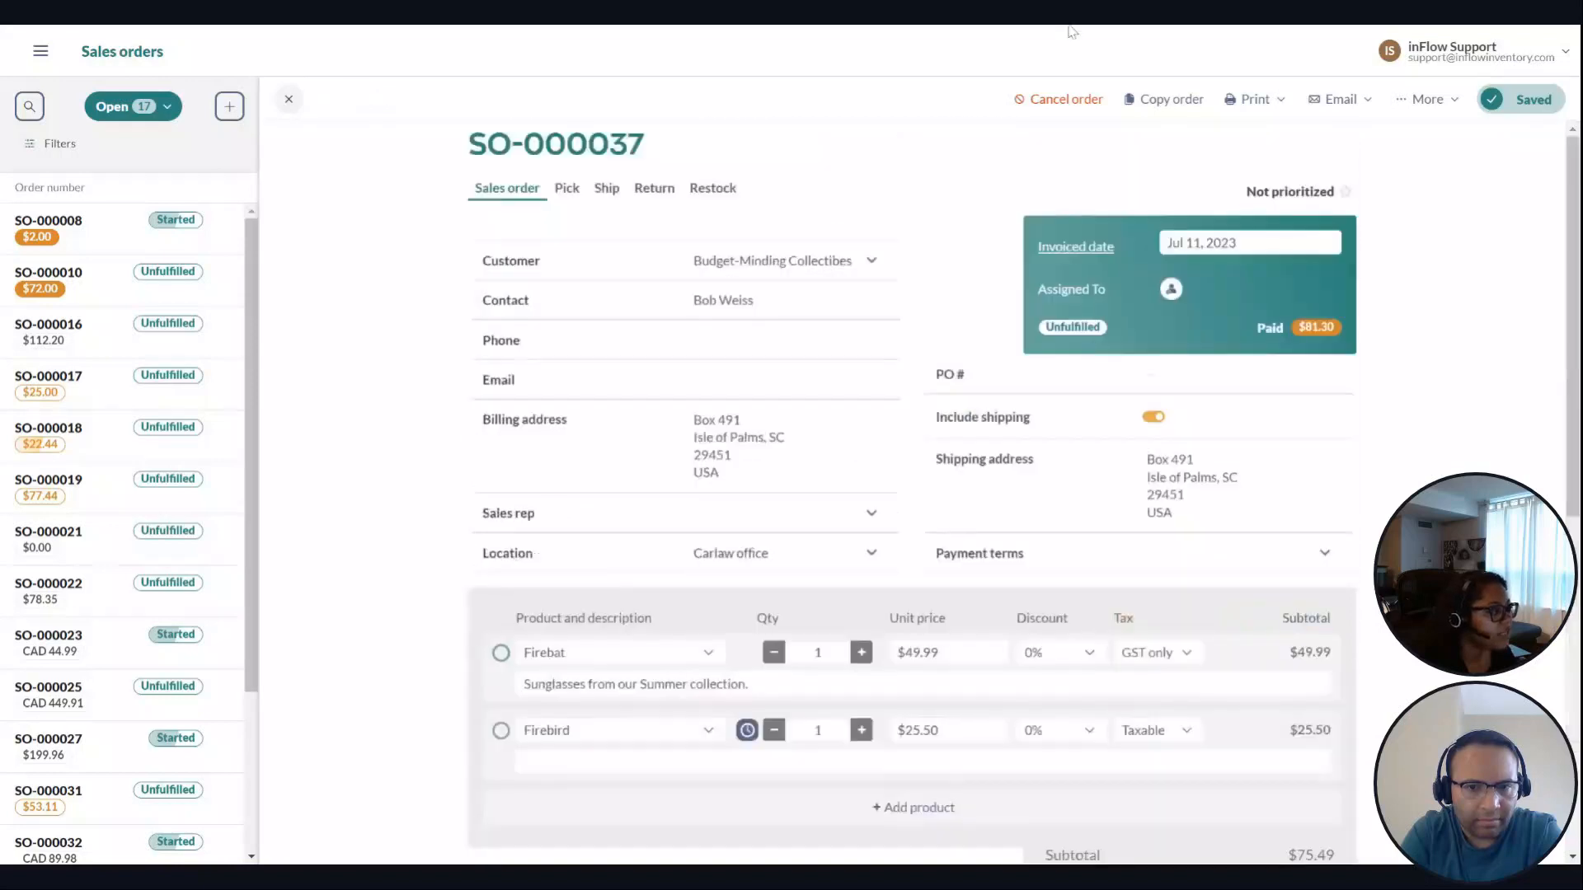
left_click(577, 12)
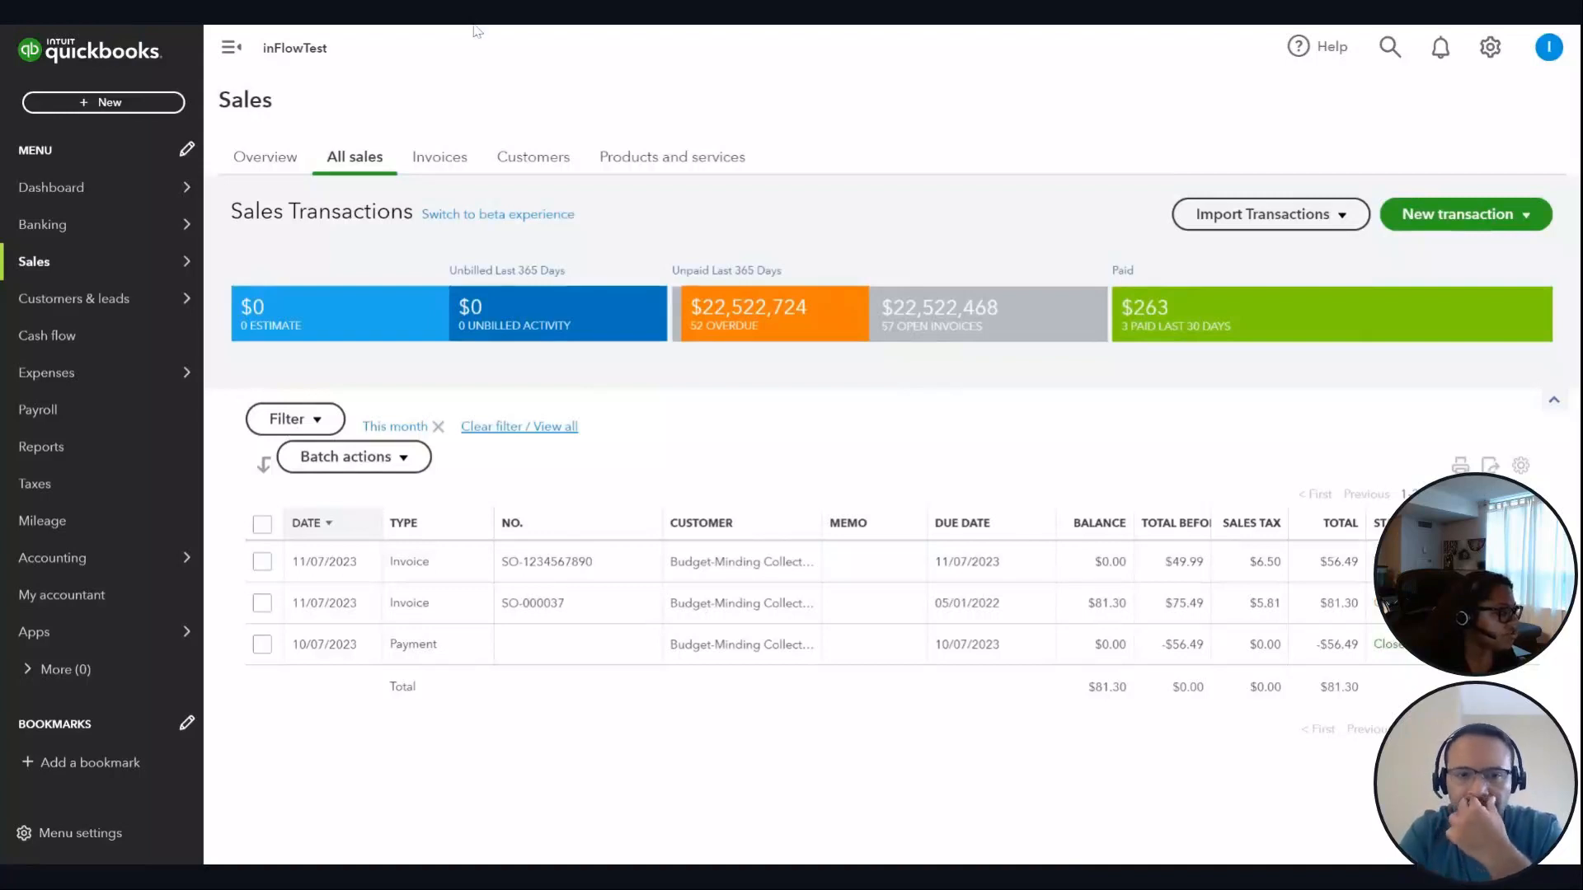
Refresh the QuickBooks Invoices list and open SO-000037, showing Paid (Deposited) for US$81.30
left_click(935, 554)
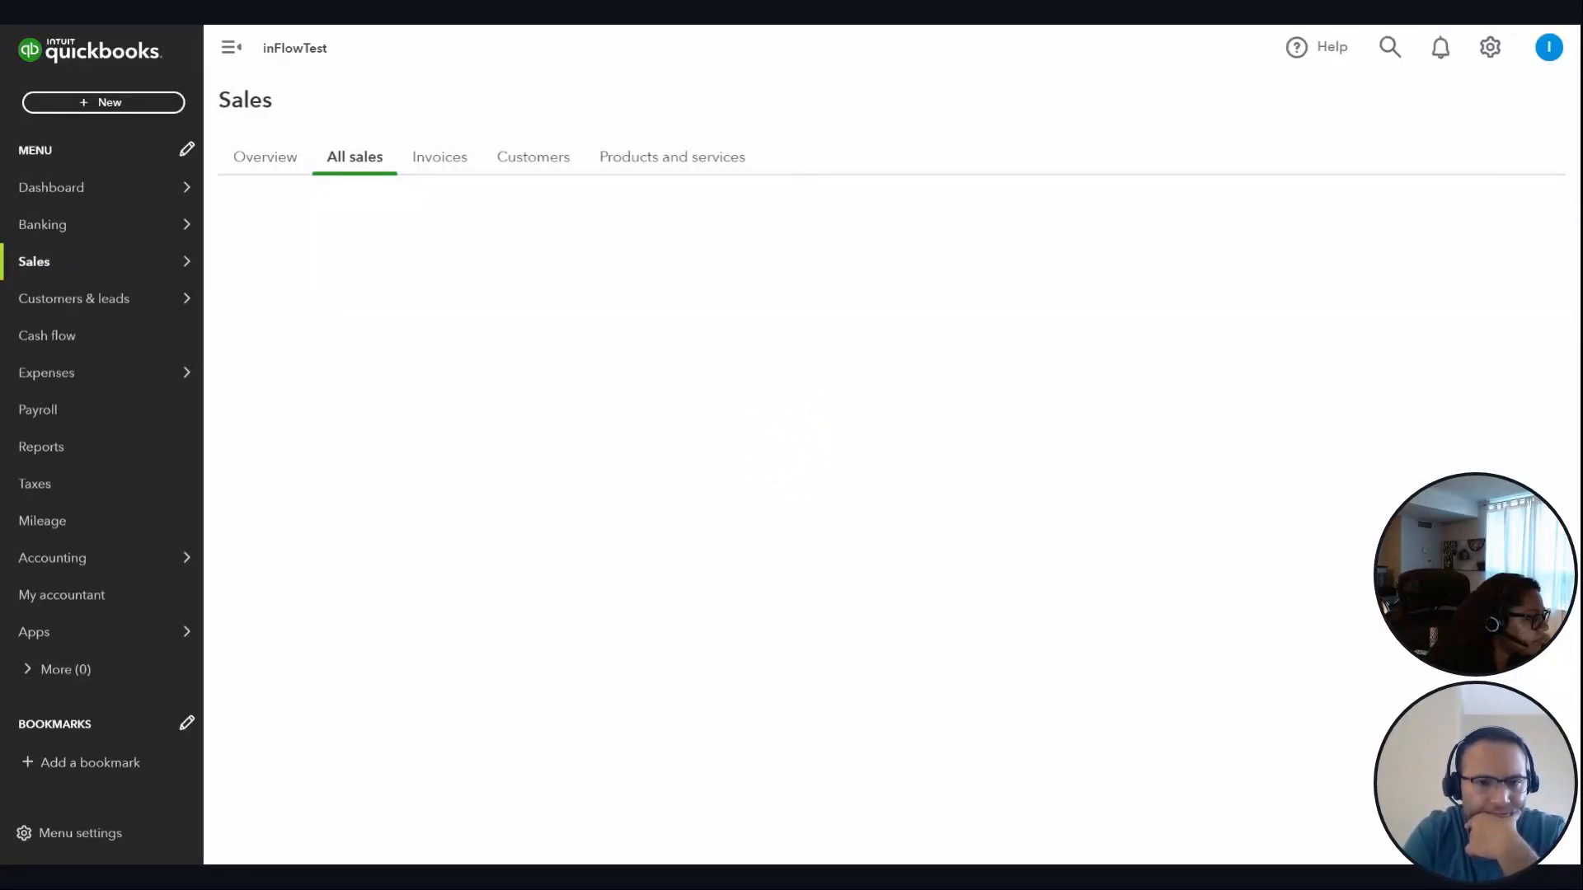
left_click(439, 163)
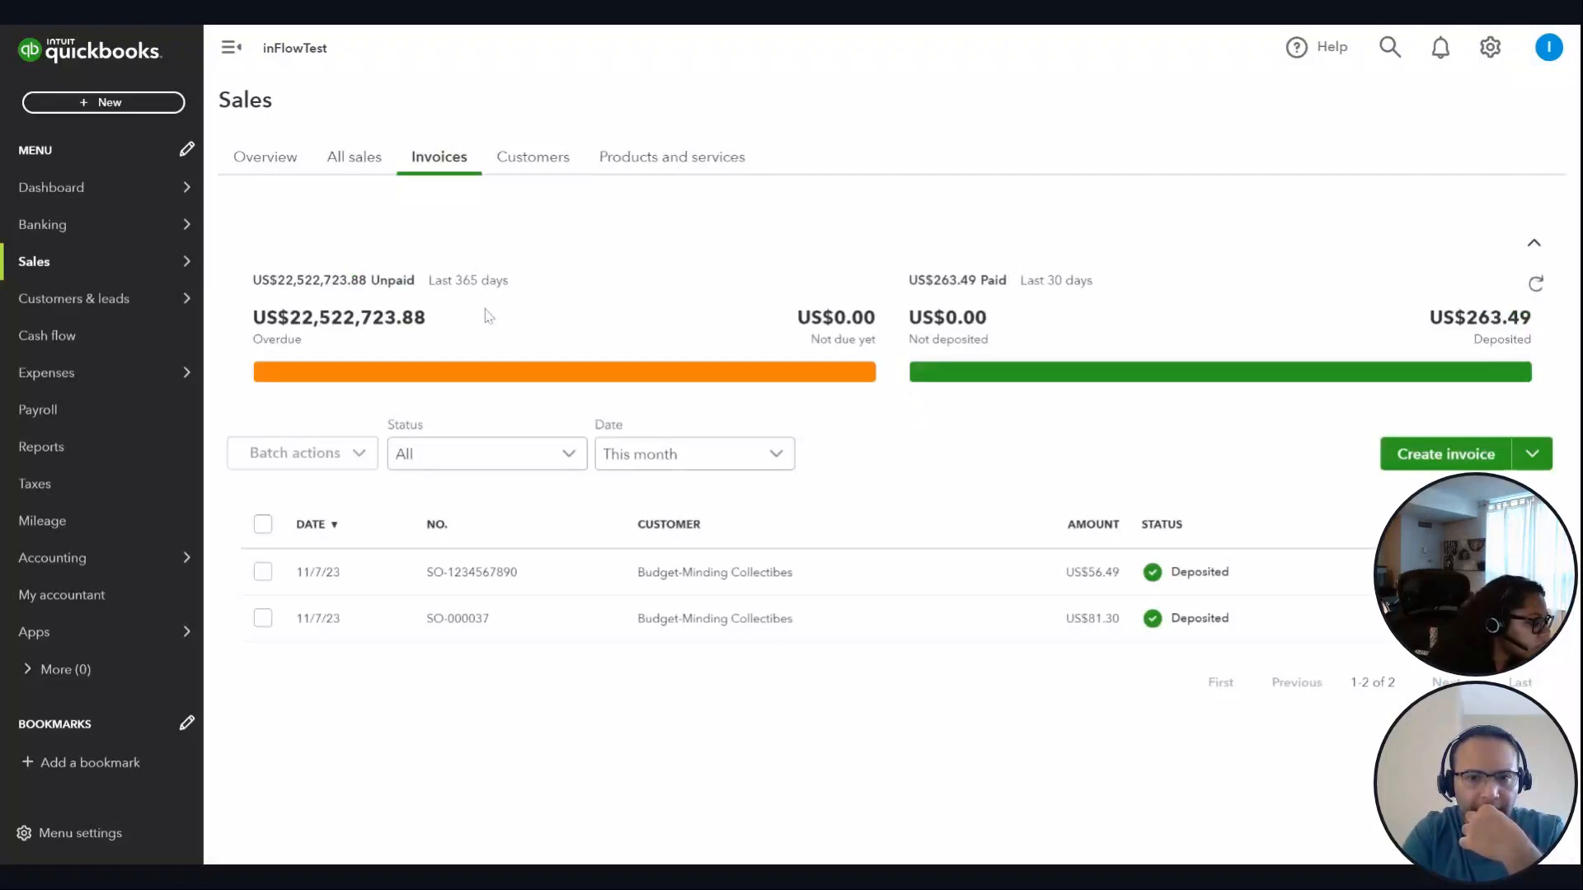
left_click(368, 169)
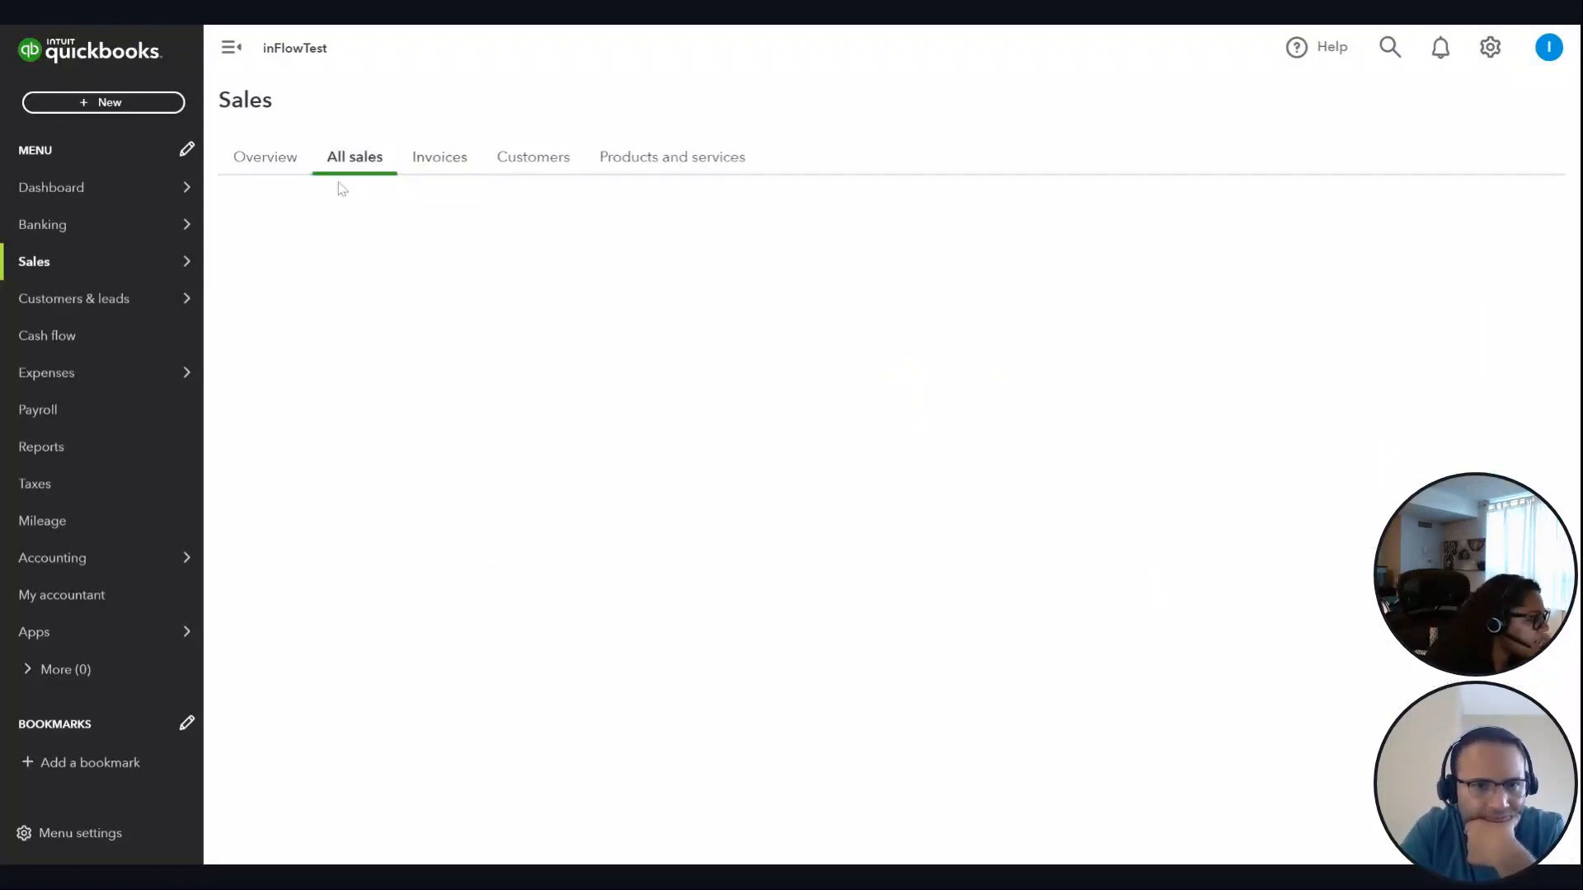
left_click(431, 162)
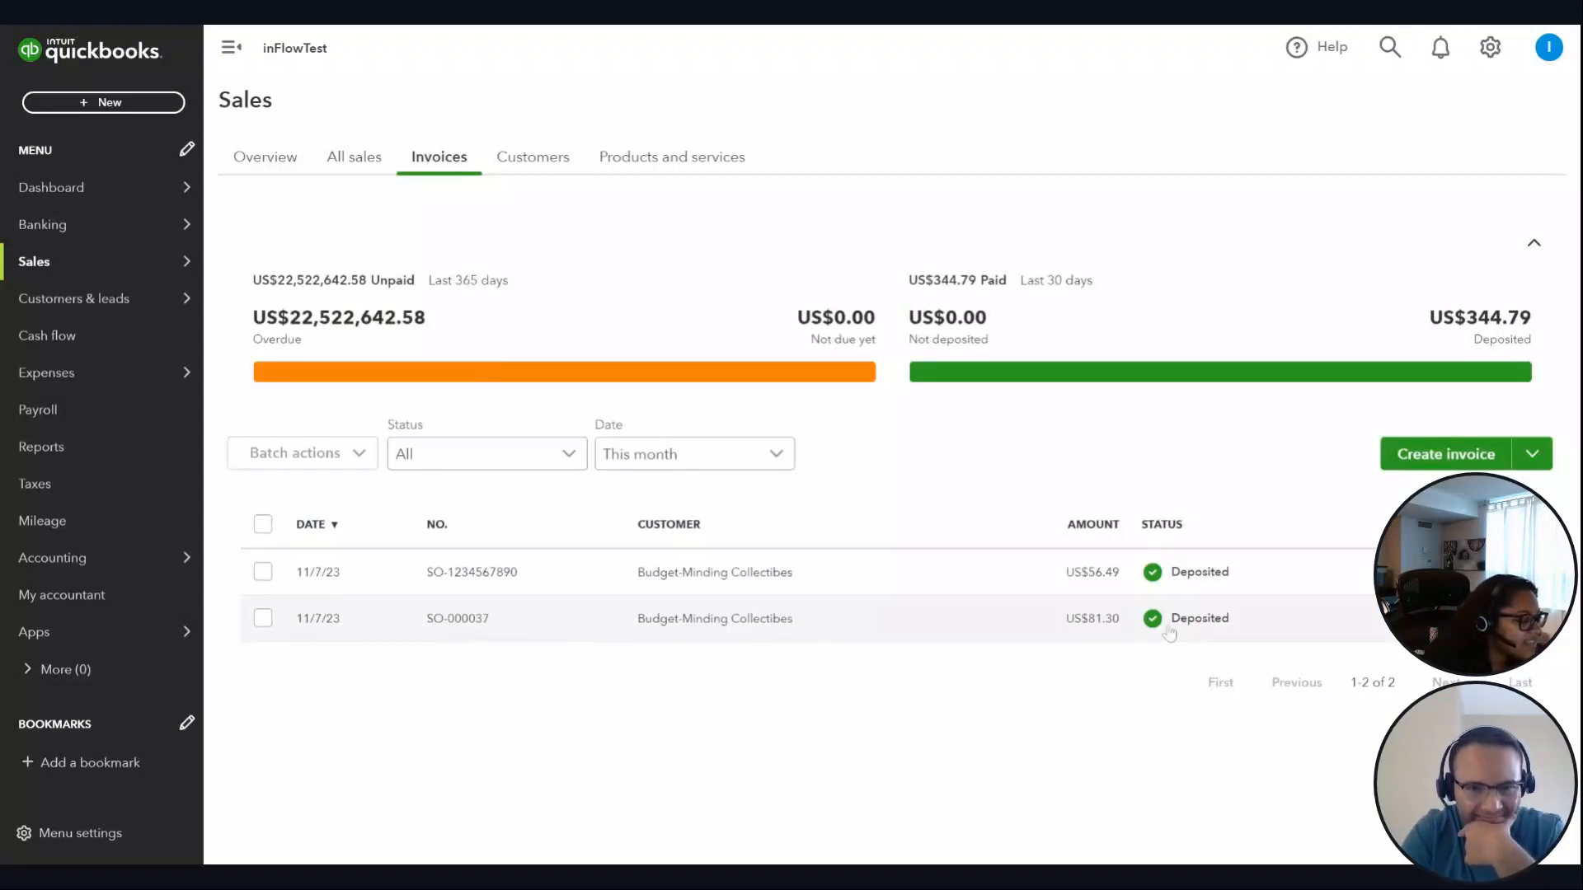
left_click(857, 635)
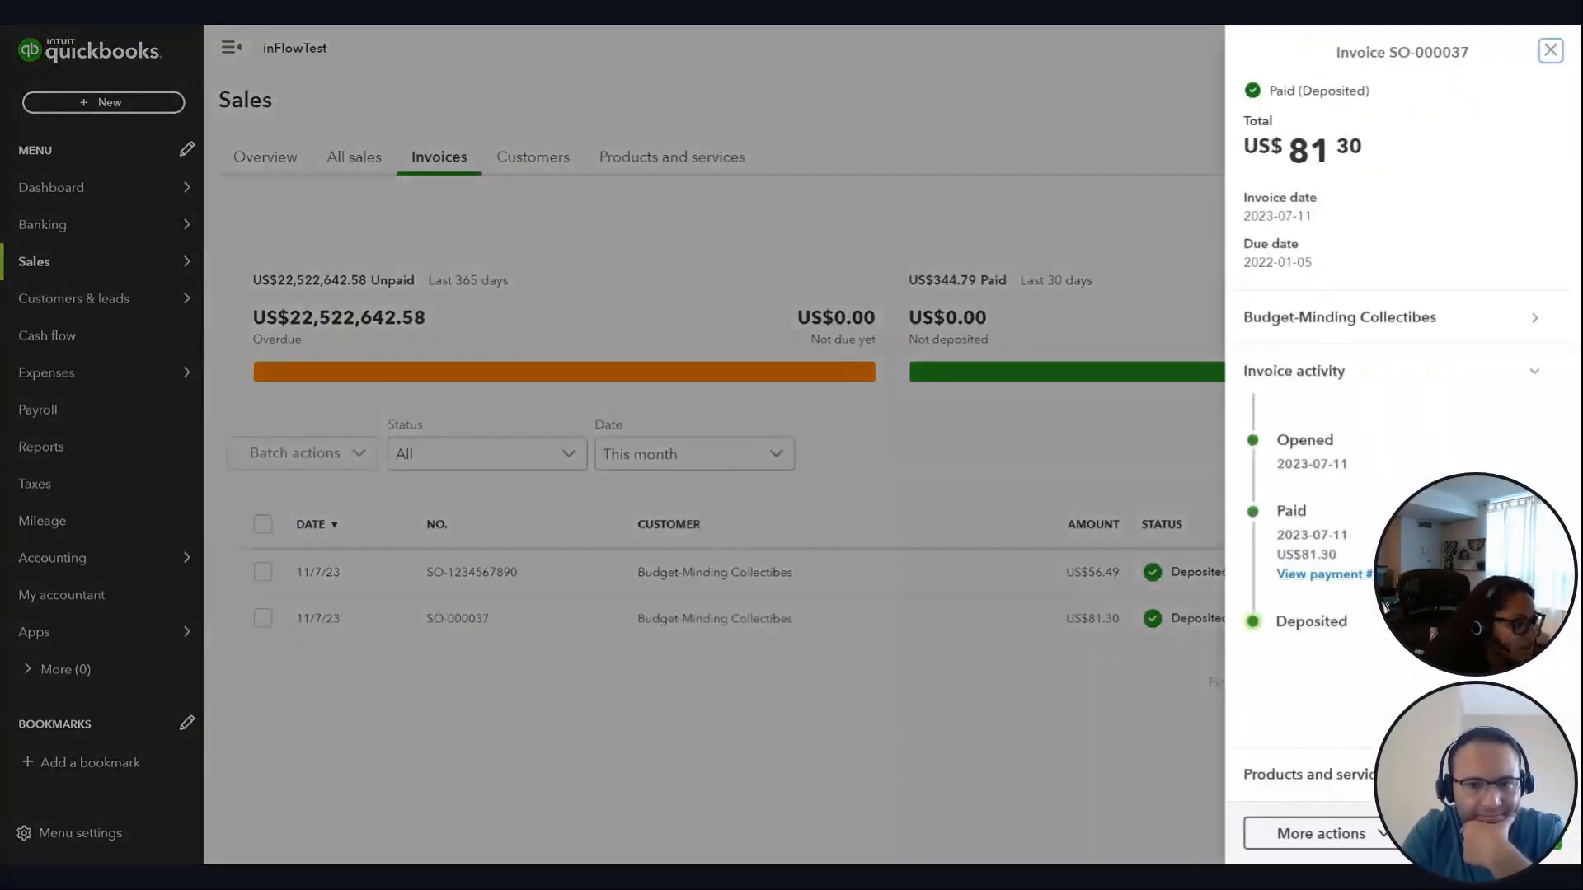
left_click_drag(1277, 536, 1359, 557)
left_click(1327, 523)
left_click(1361, 558)
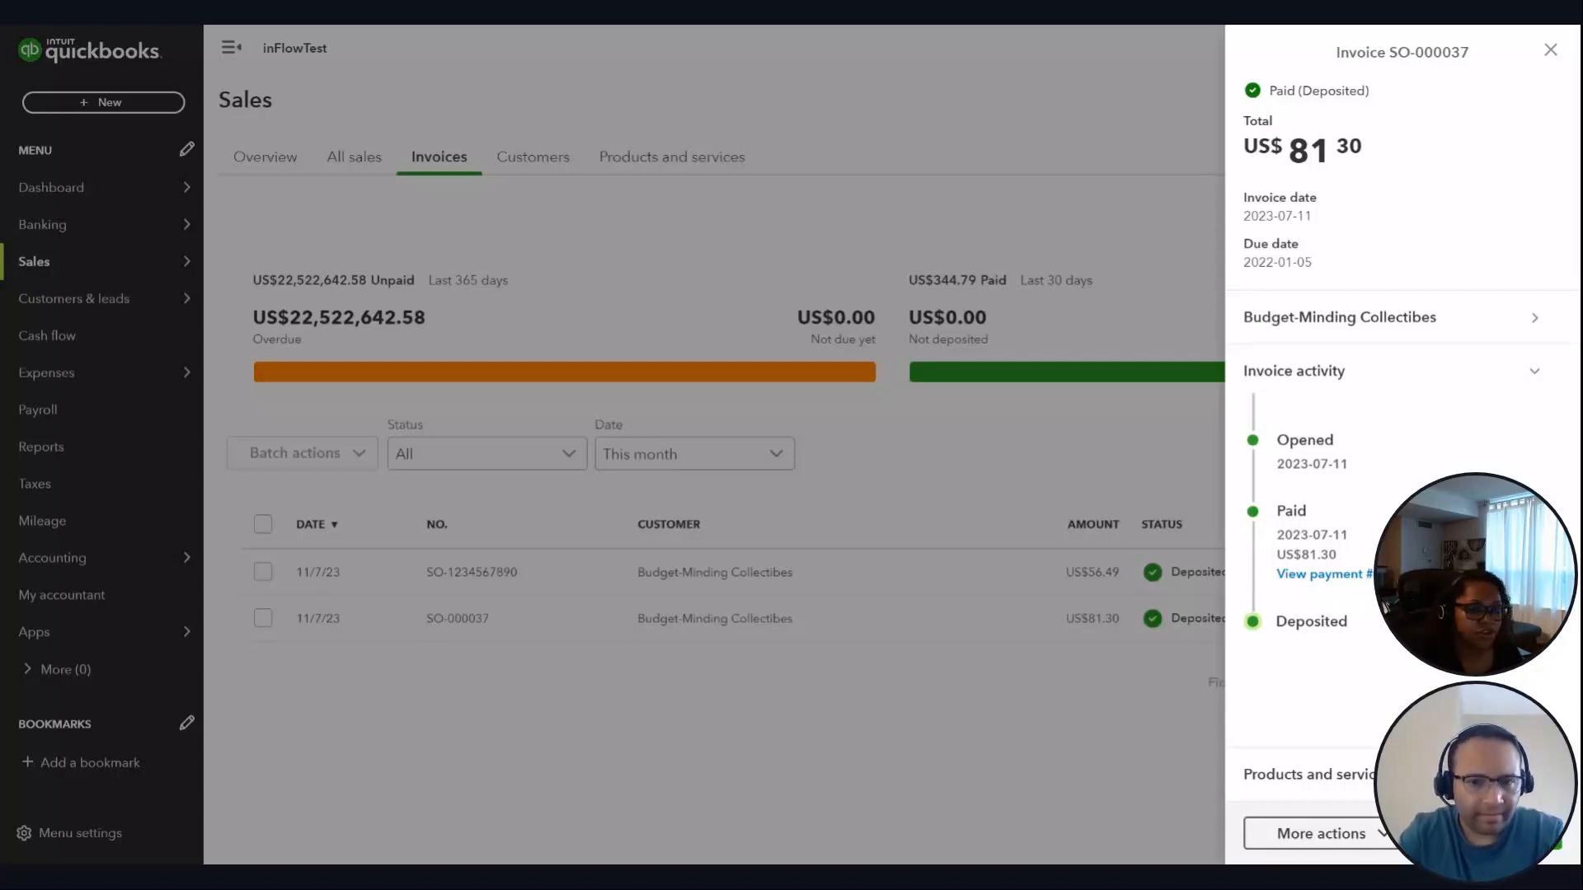
Start a new inFlow purchase order with Soda Emporium as the vendor
key("ctrl+Tab")
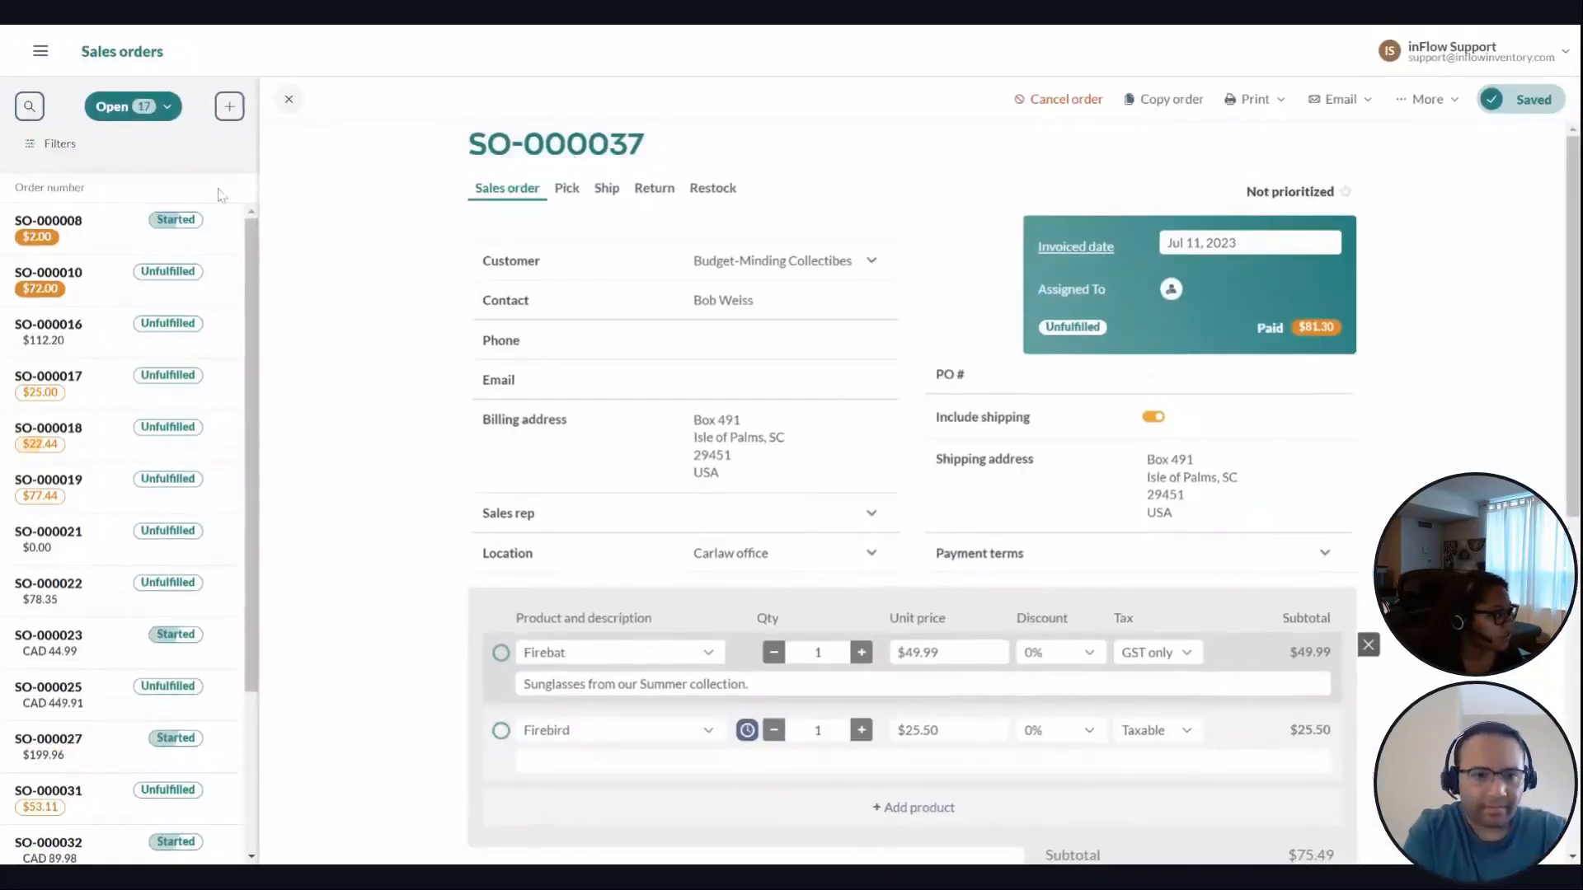
left_click(38, 52)
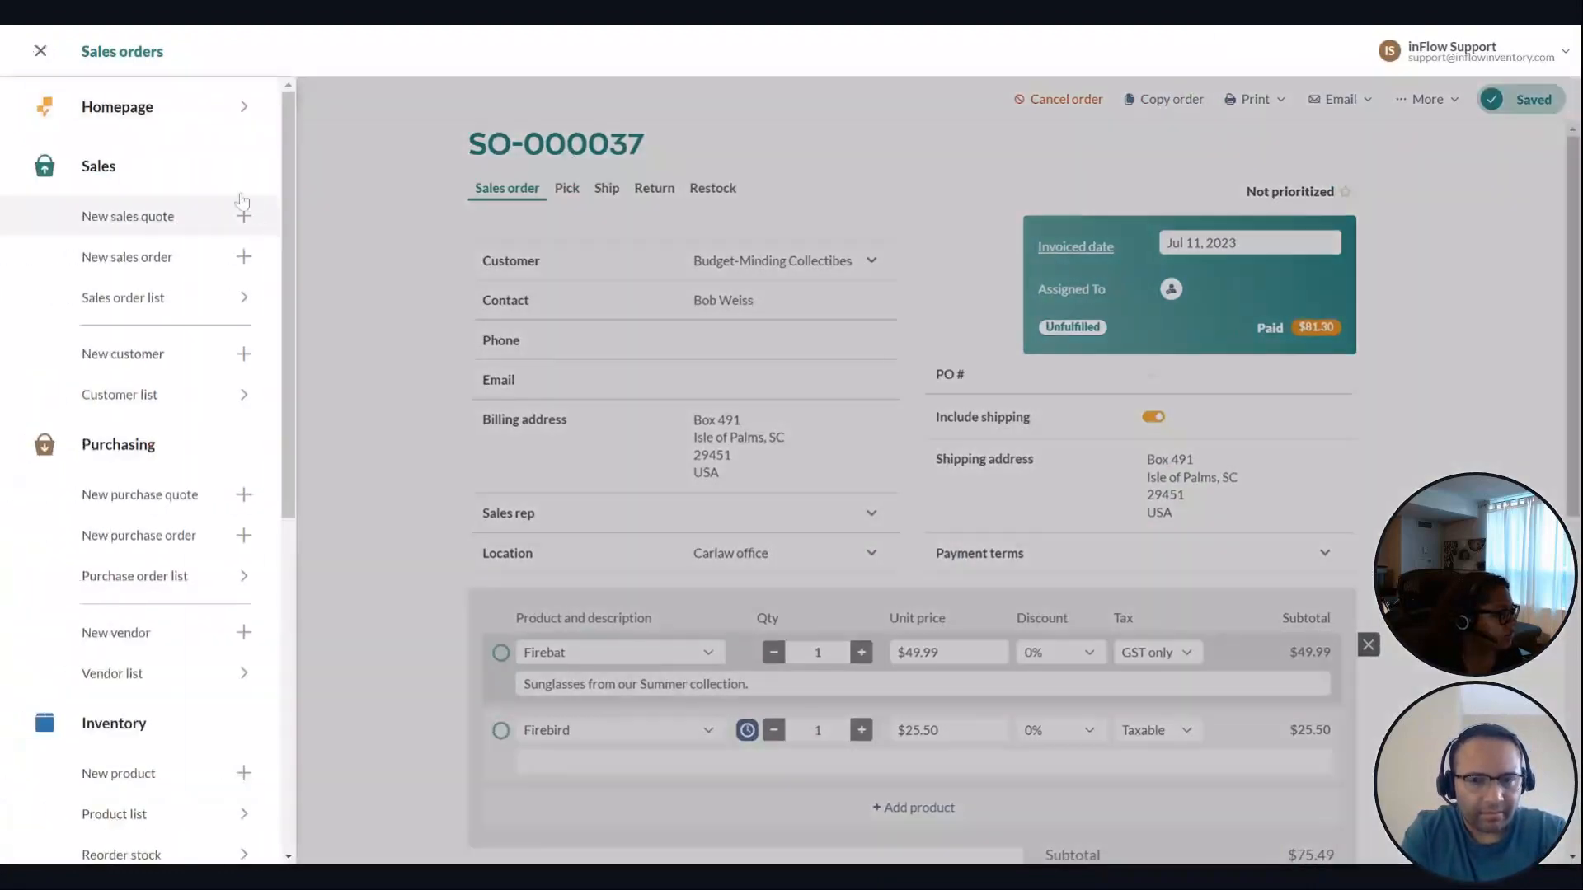
left_click(174, 545)
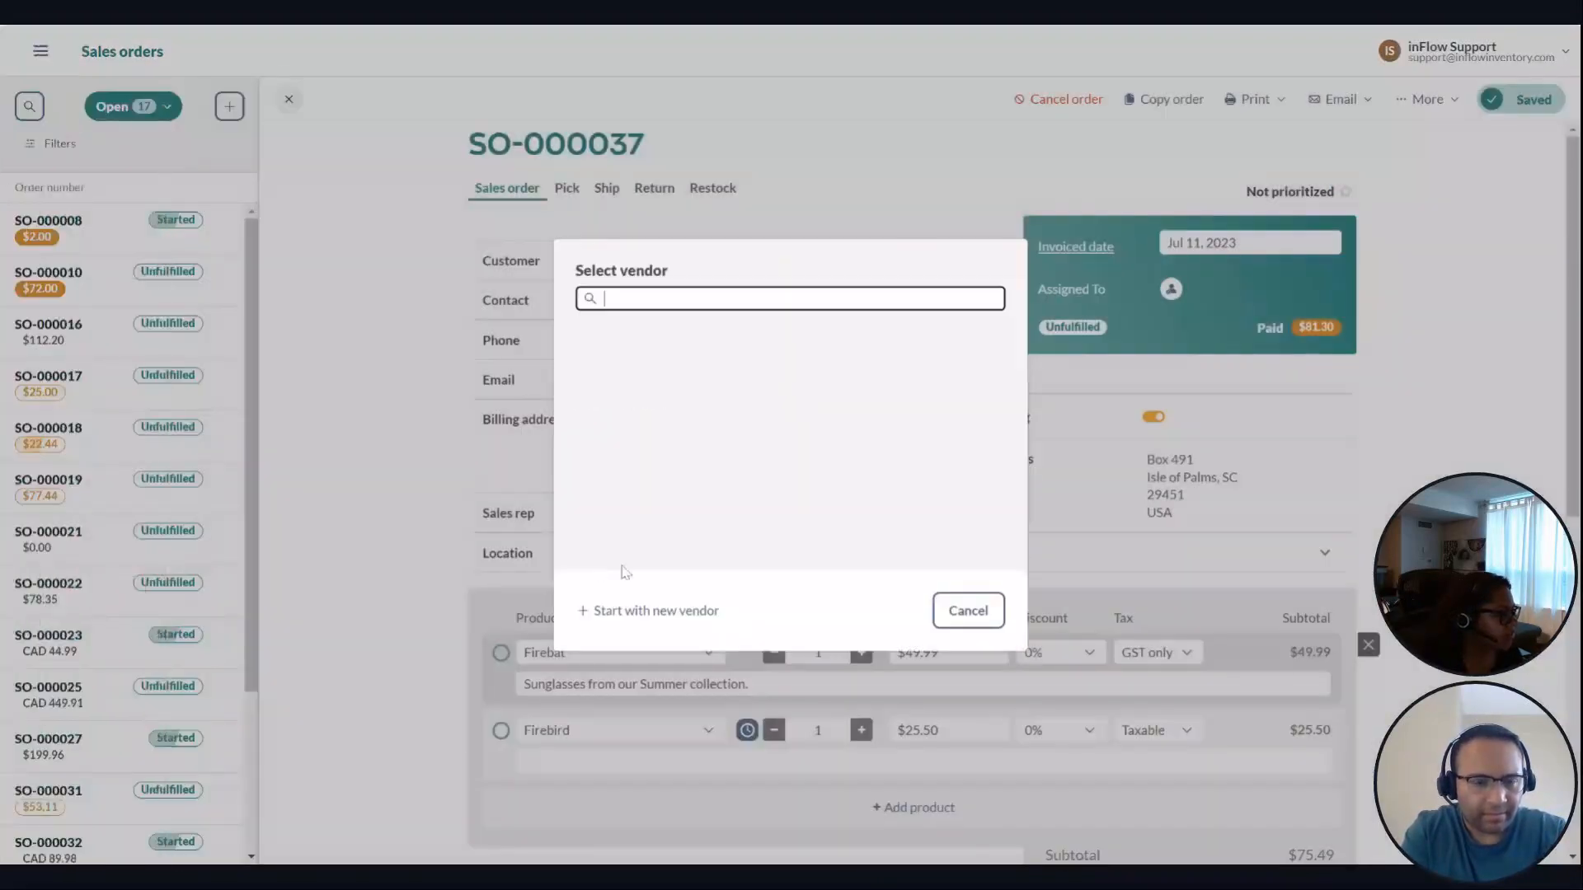
scroll(782, 538, "down", 5)
scroll(743, 470, "up", 2)
left_click(629, 401)
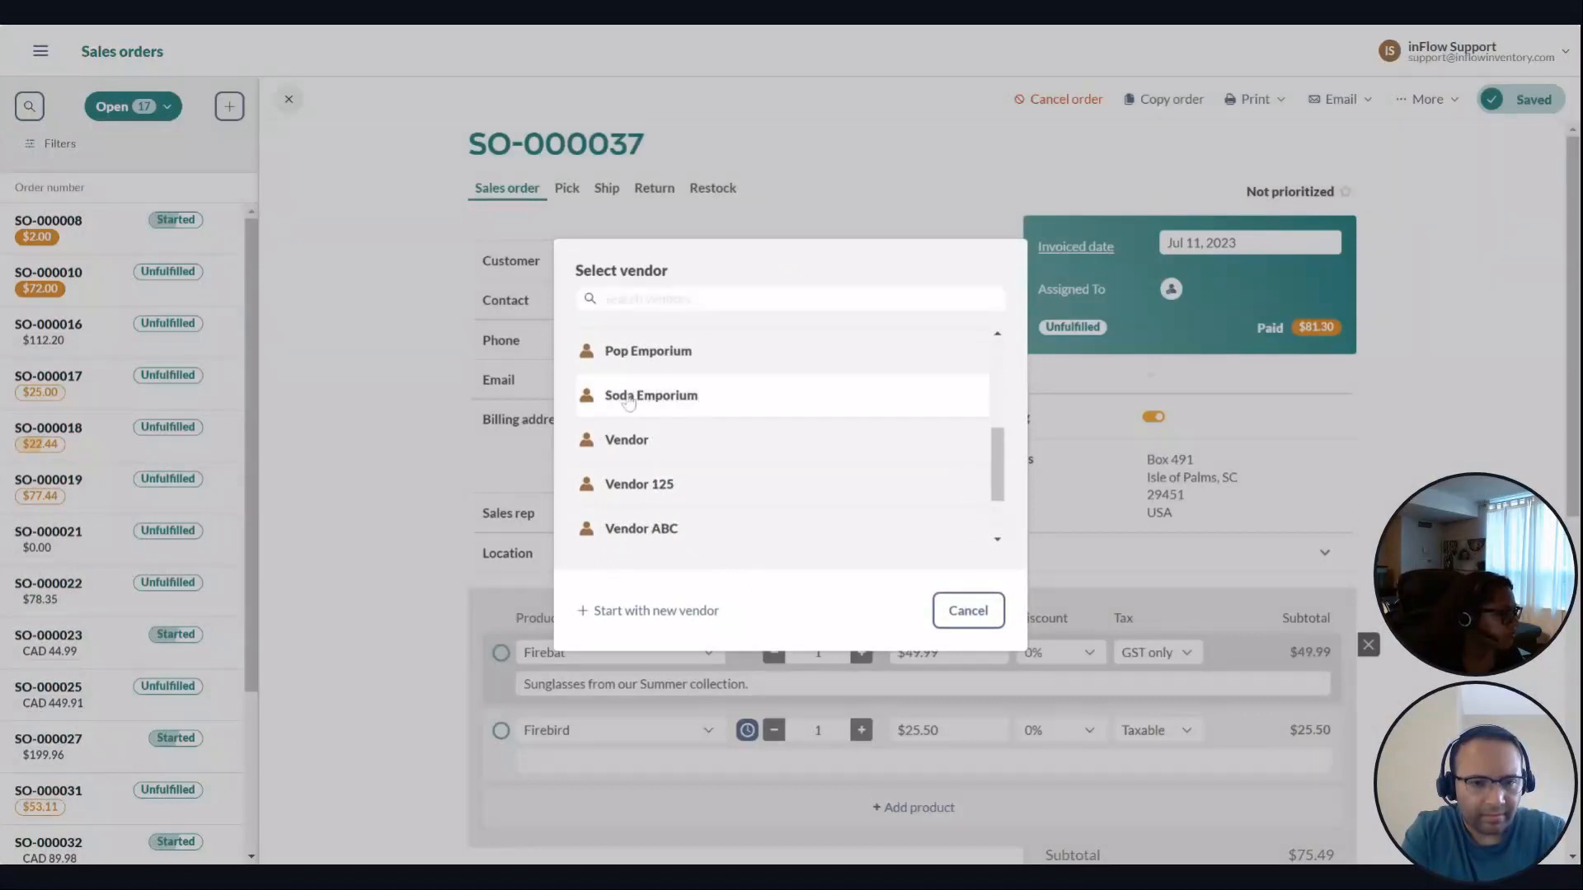
left_click(672, 395)
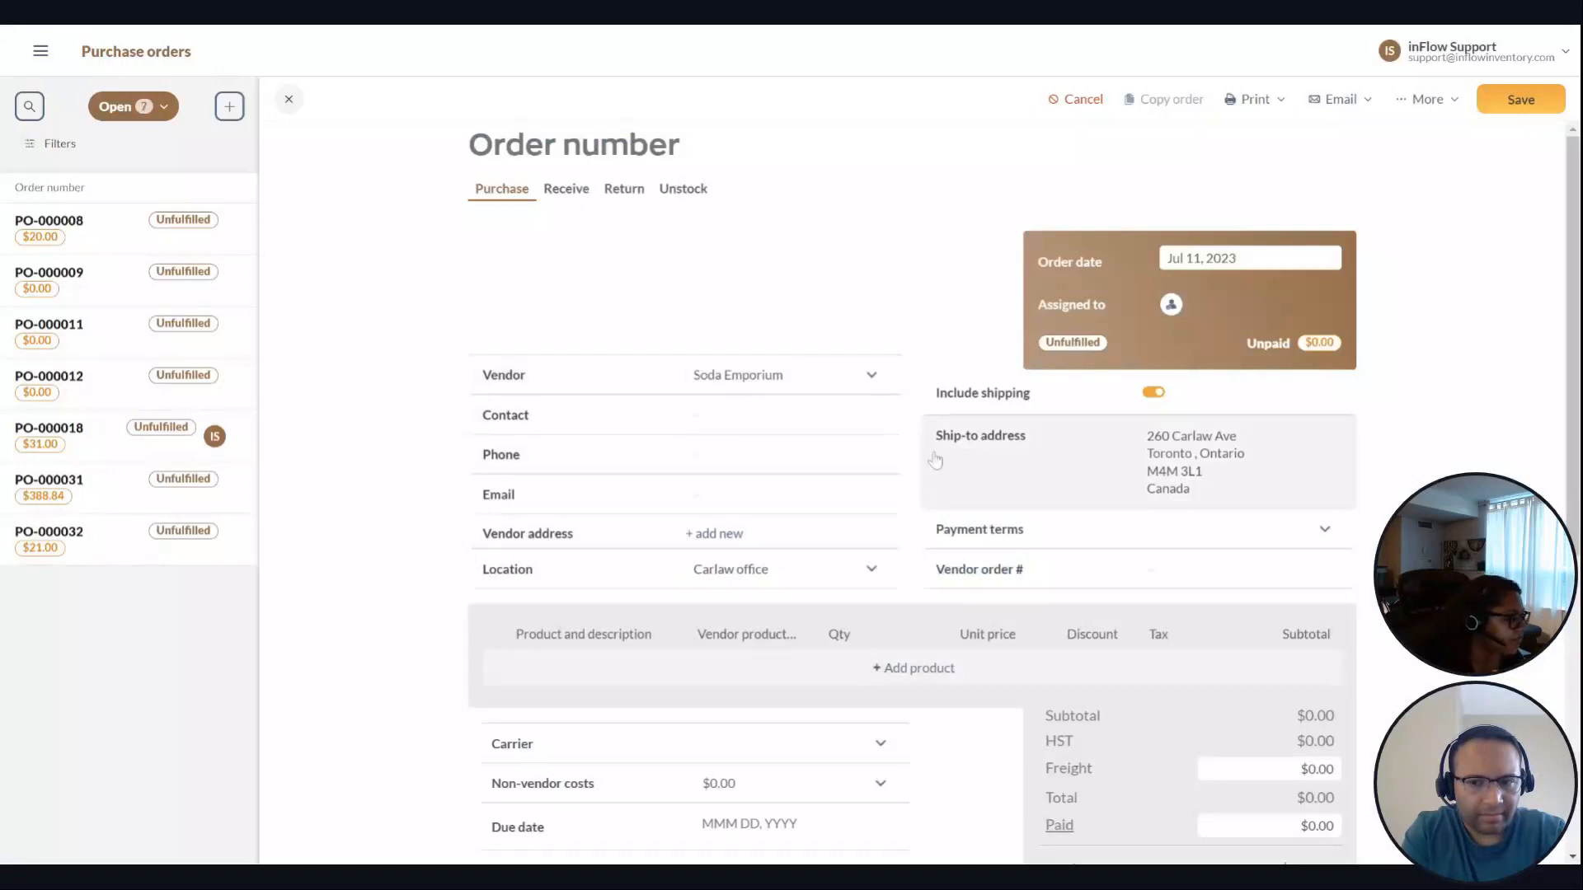
Add Firebat and Firebird as line items on the purchase order
scroll(940, 460, "down", 1)
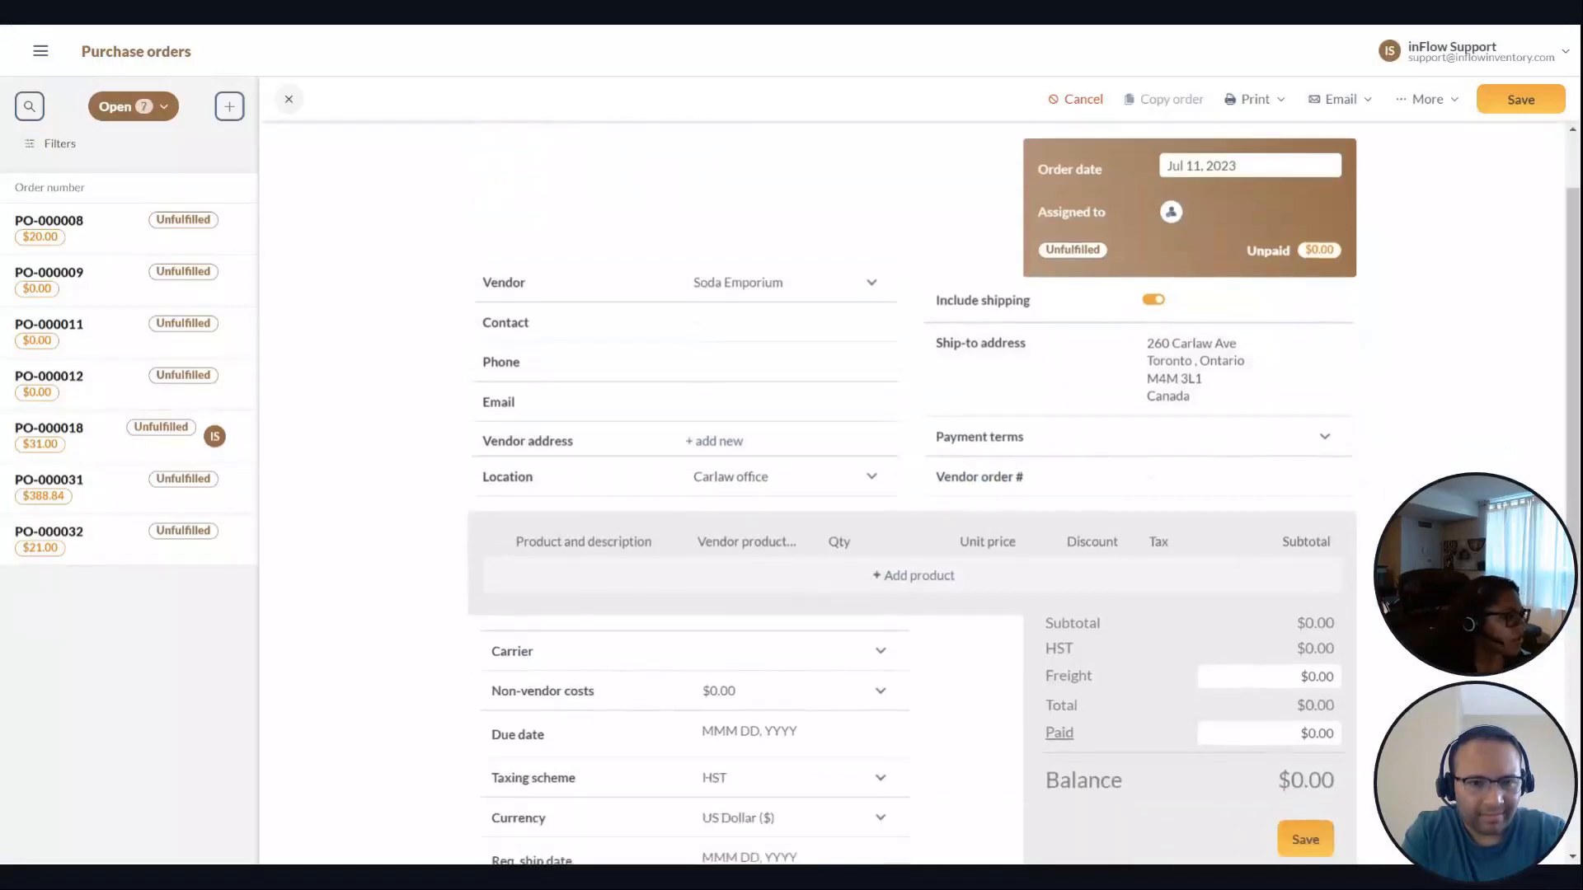
left_click(900, 578)
scroll(651, 668, "down", 5)
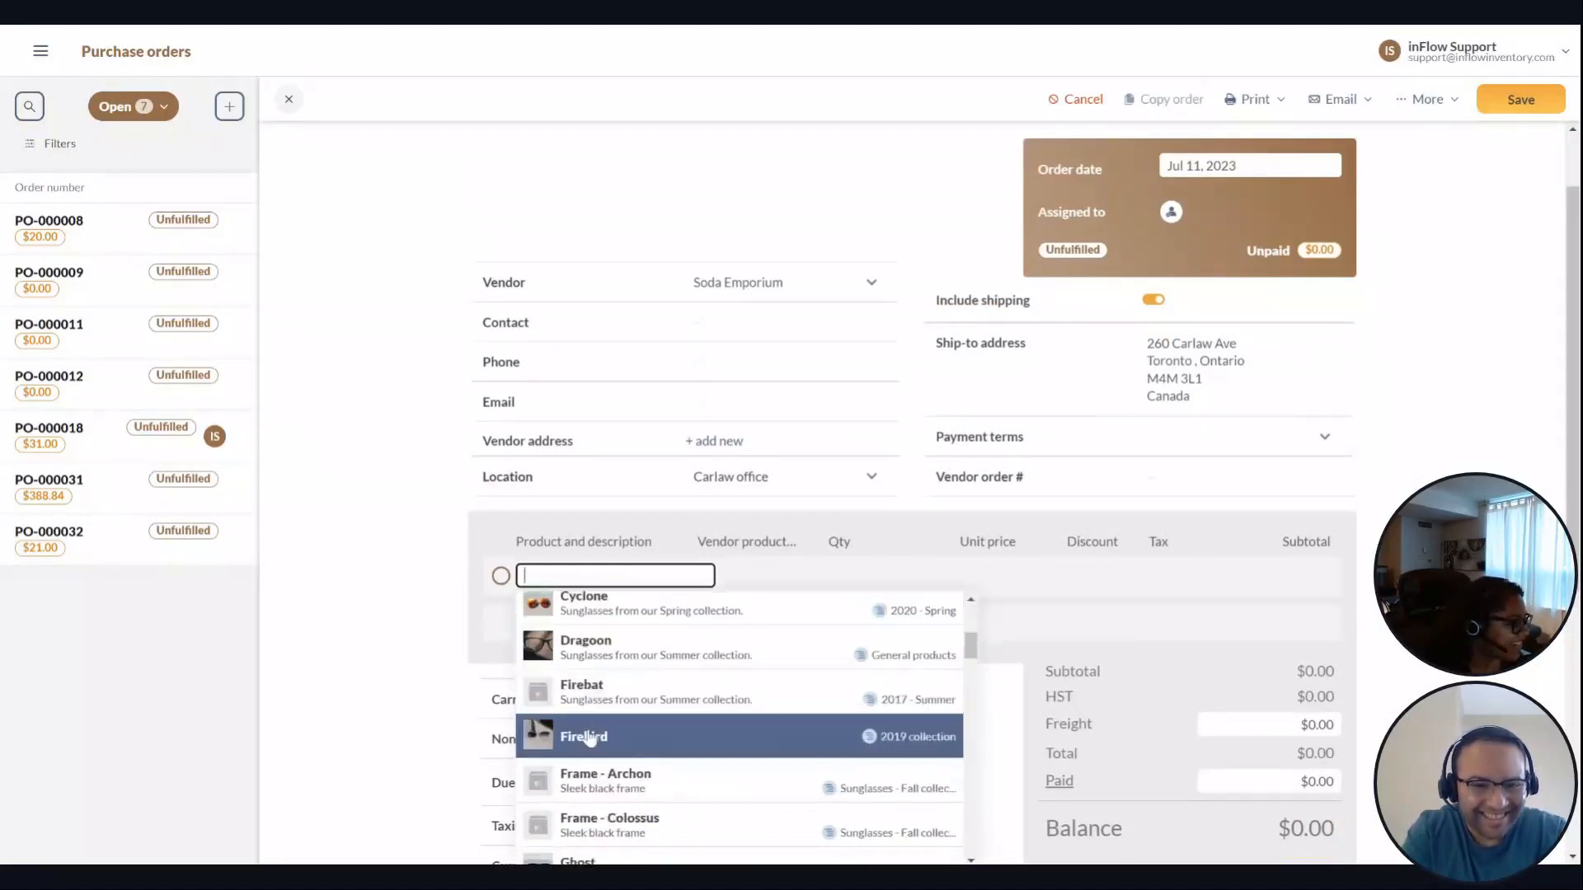
left_click(620, 695)
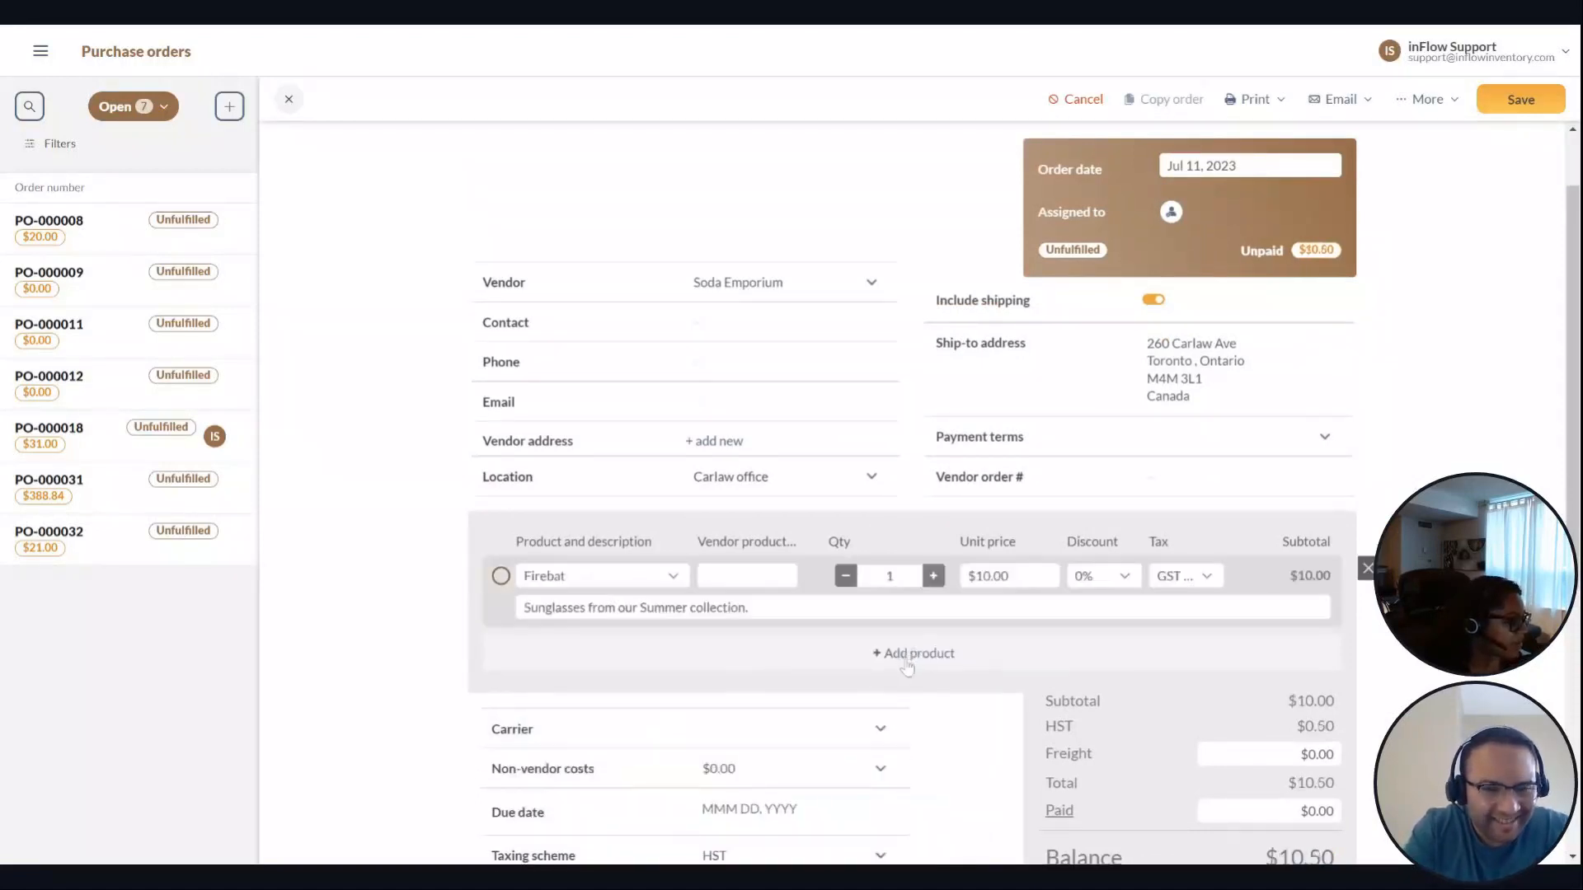
left_click(907, 667)
scroll(698, 808, "down", 5)
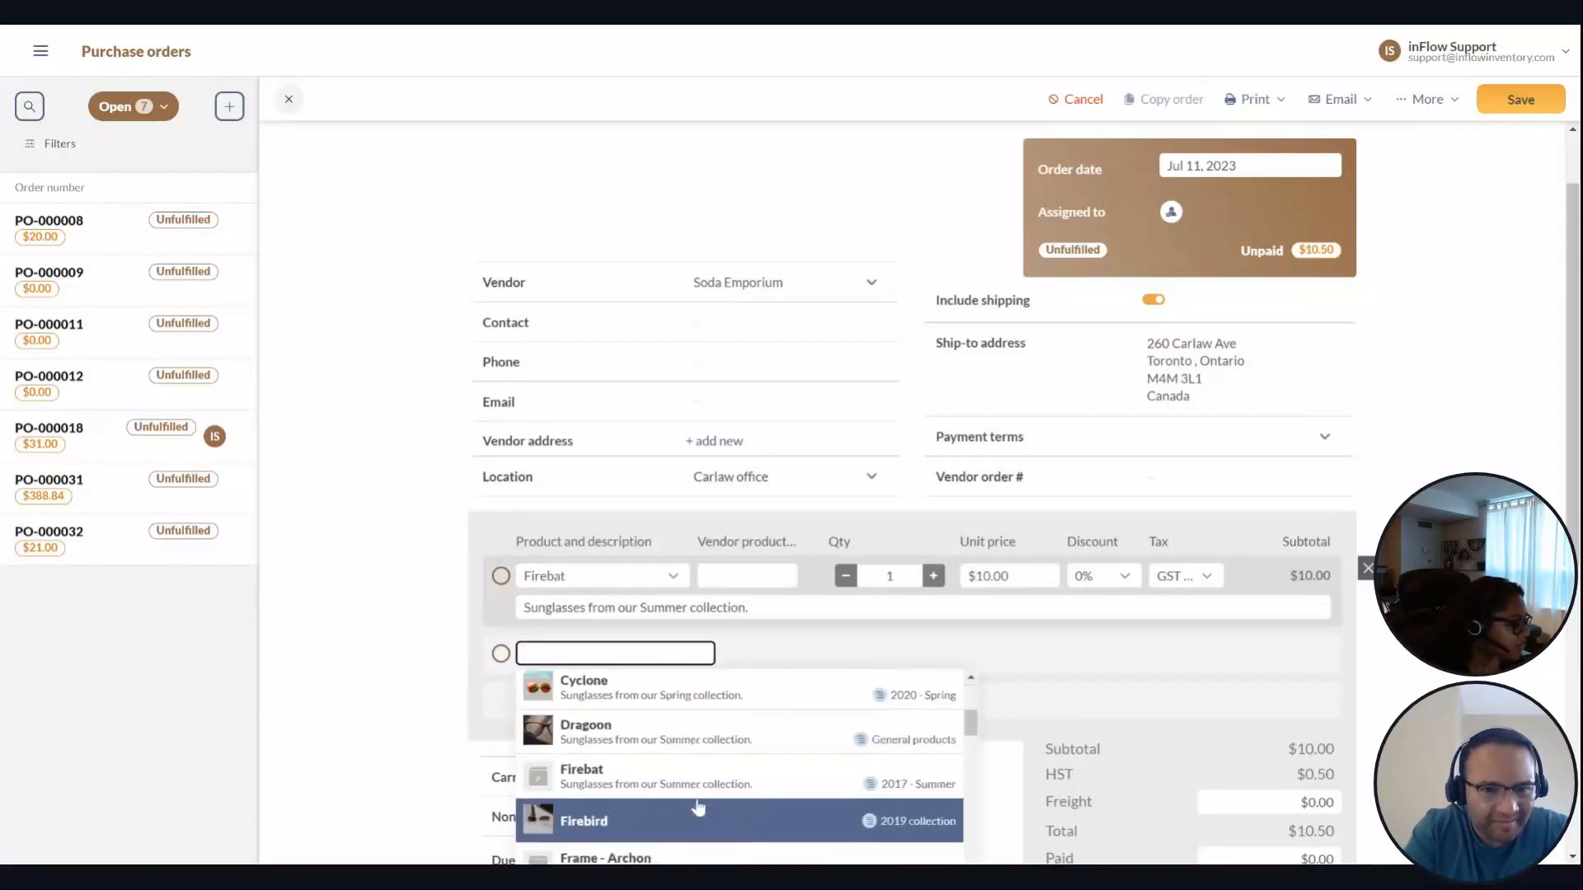
left_click(652, 818)
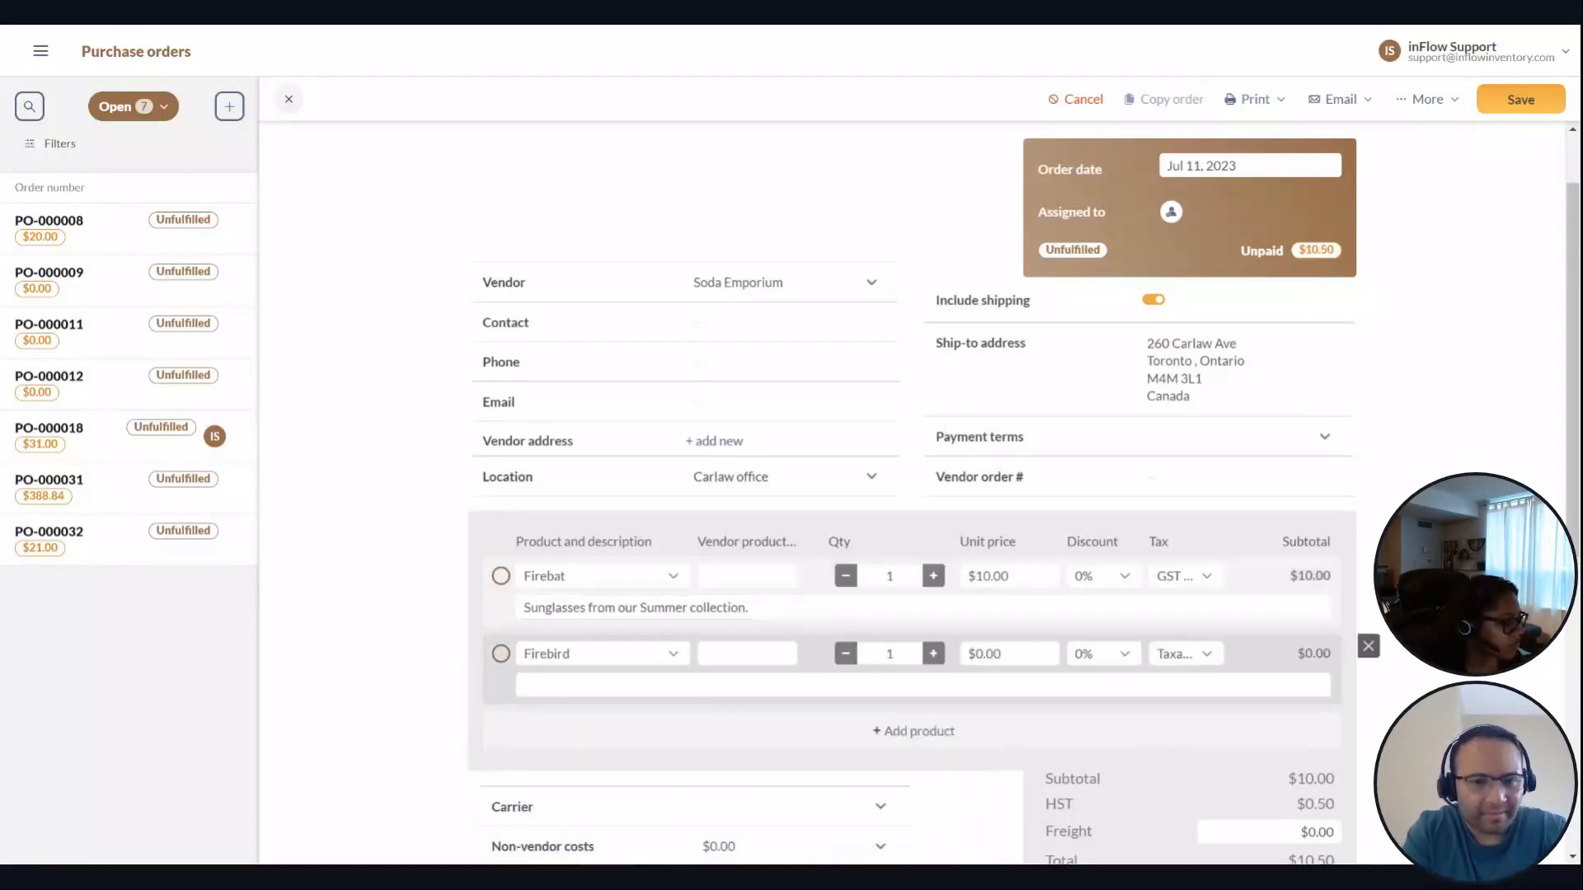
Set Firebird's unit price to $10.00 and save the $21.80 purchase order
scroll(907, 577, "down", 1)
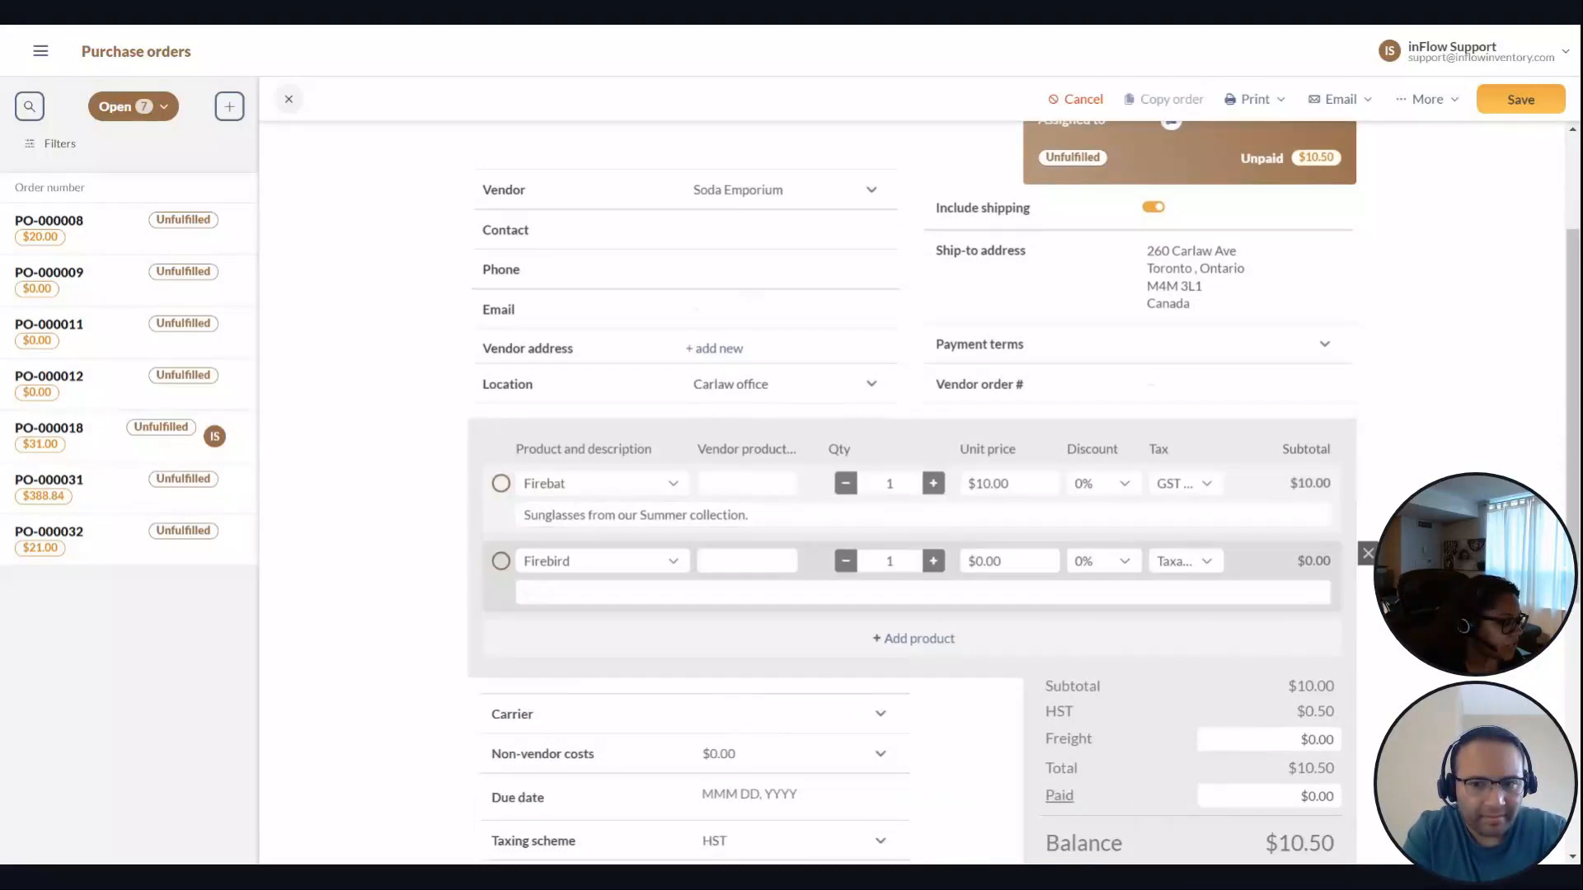
left_click(1010, 561)
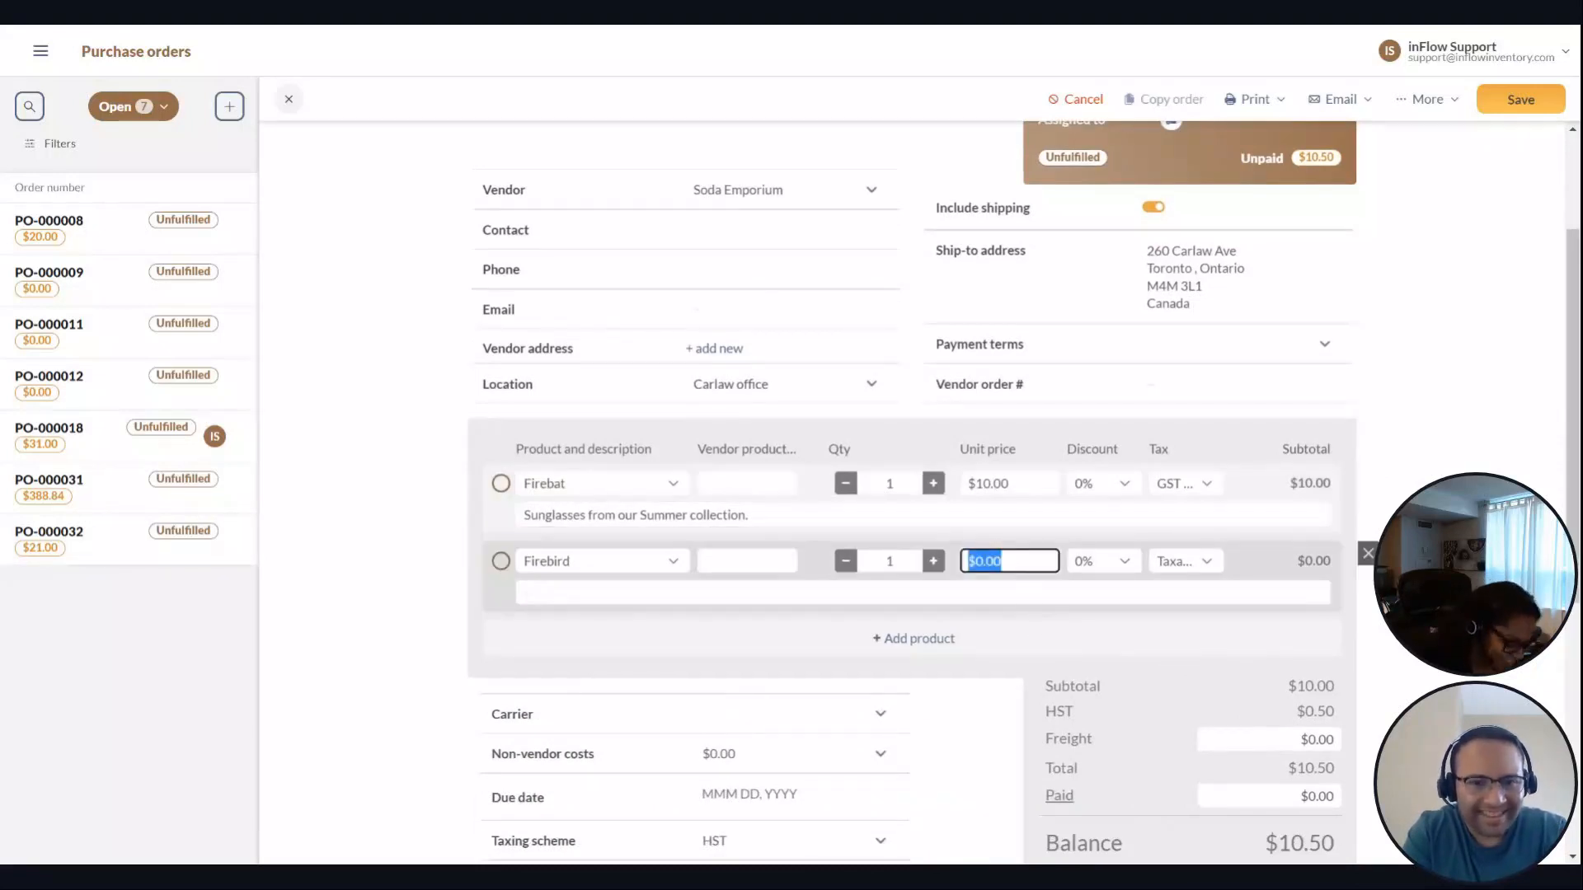
type("100")
key("BackSpace")
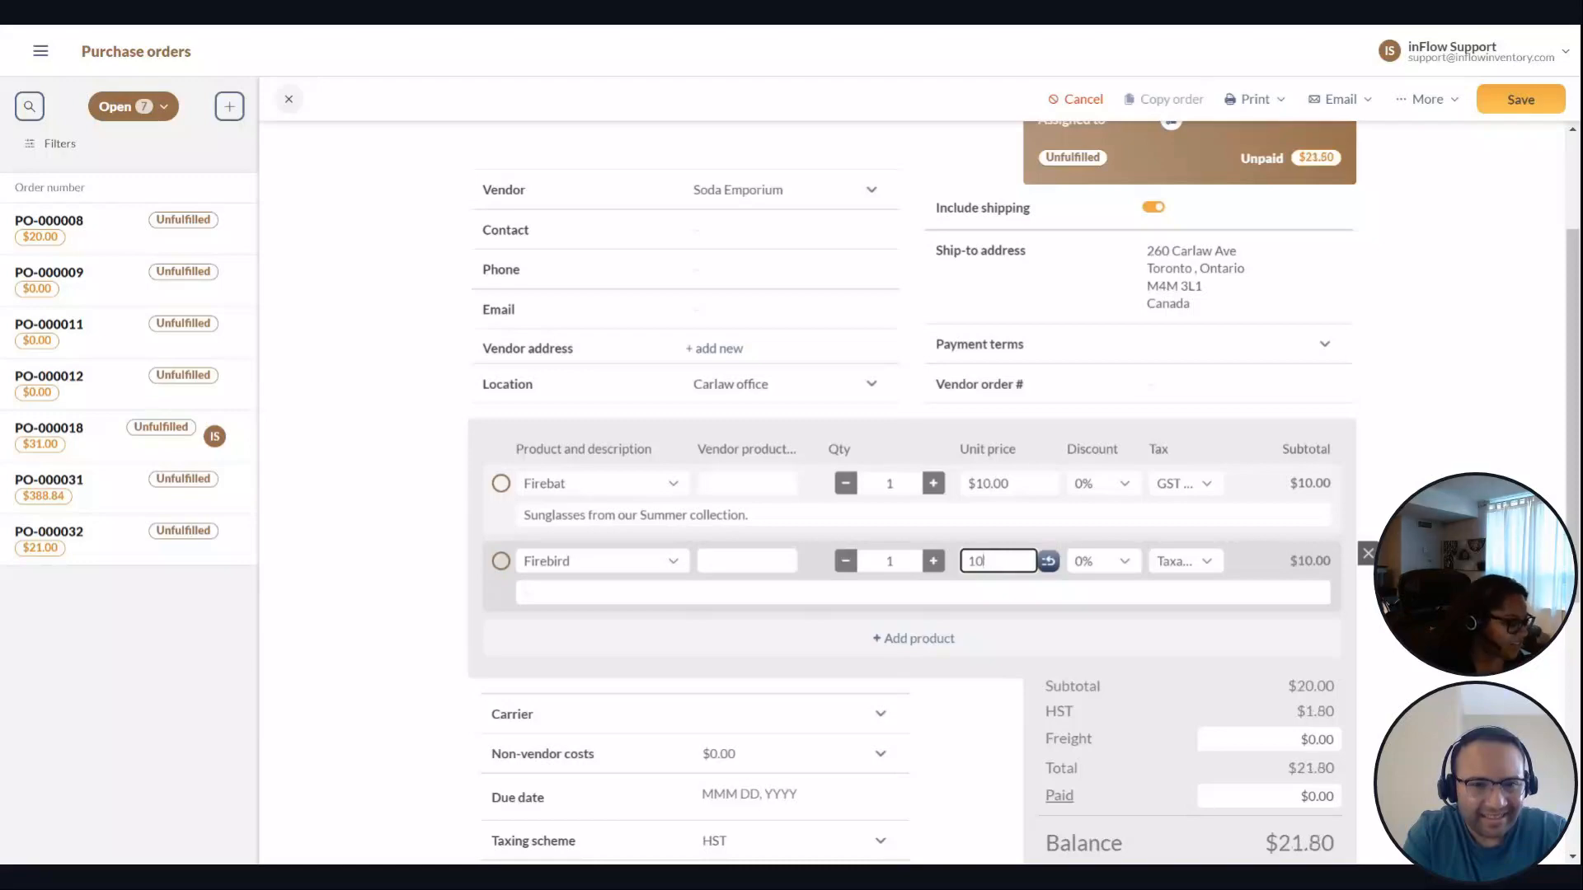
key("Tab")
scroll(1319, 619, "down", 3)
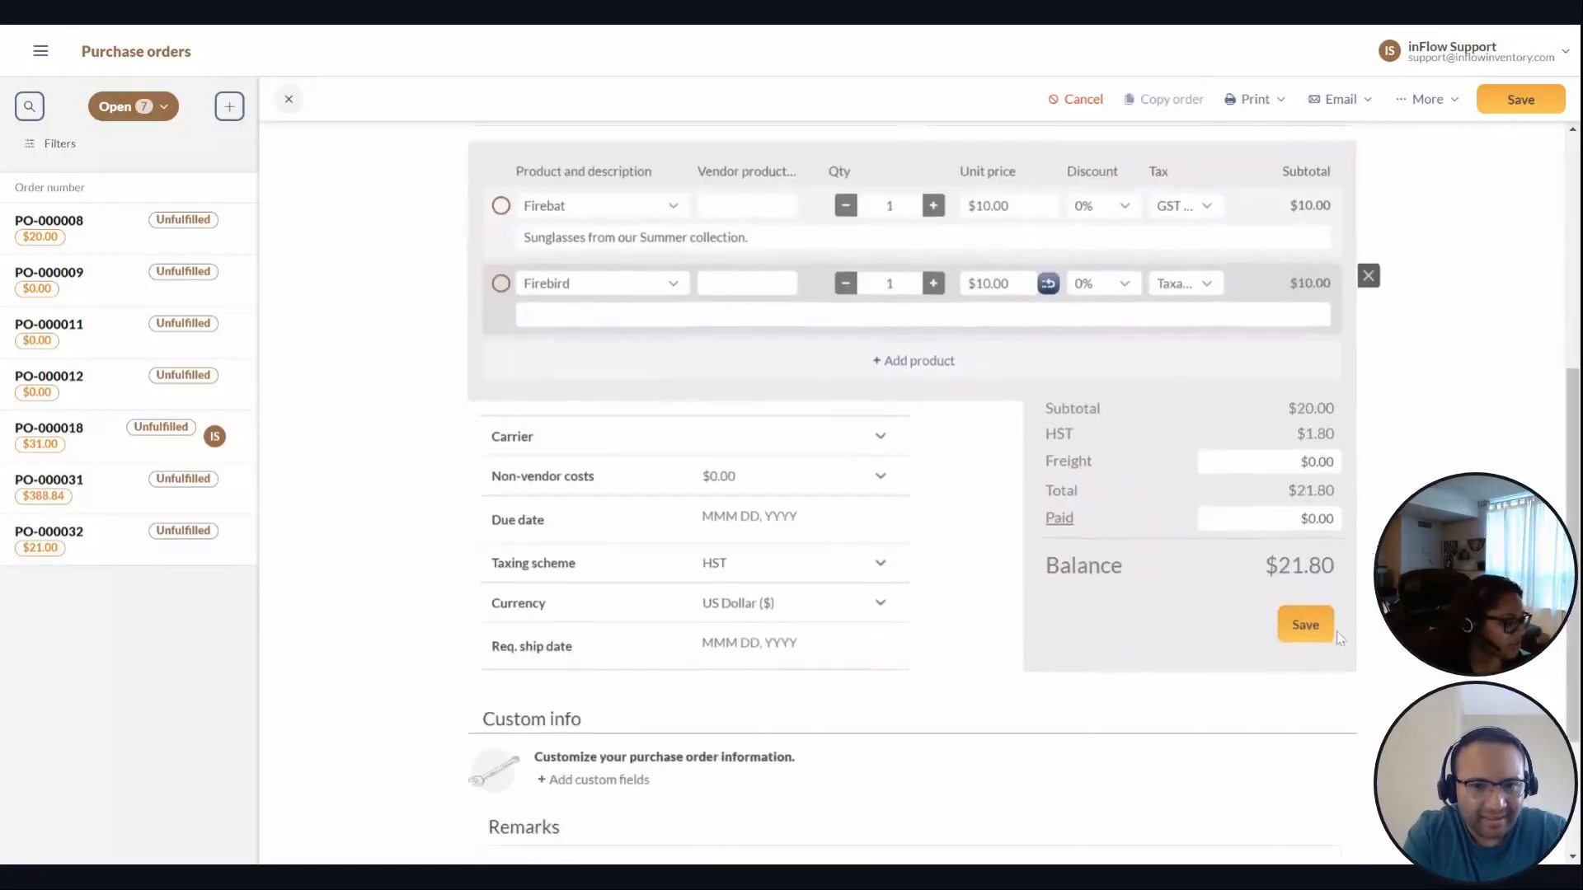
left_click(1317, 624)
scroll(1339, 606, "down", 3)
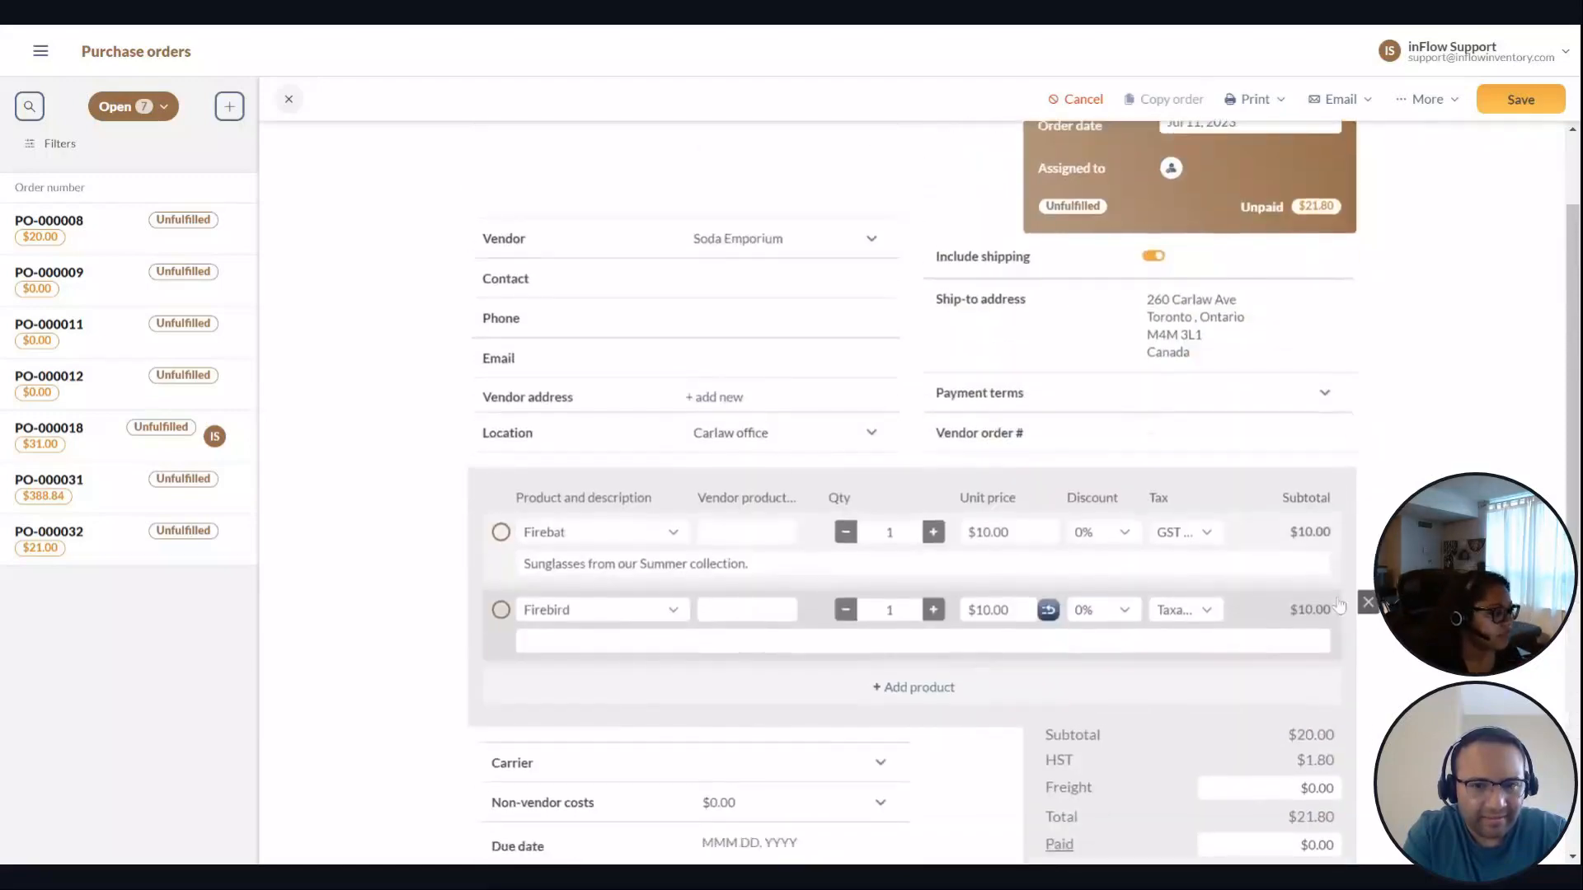
Save PO-000034 and mark it fulfilled, still unpaid at $21.80
left_click(1304, 717)
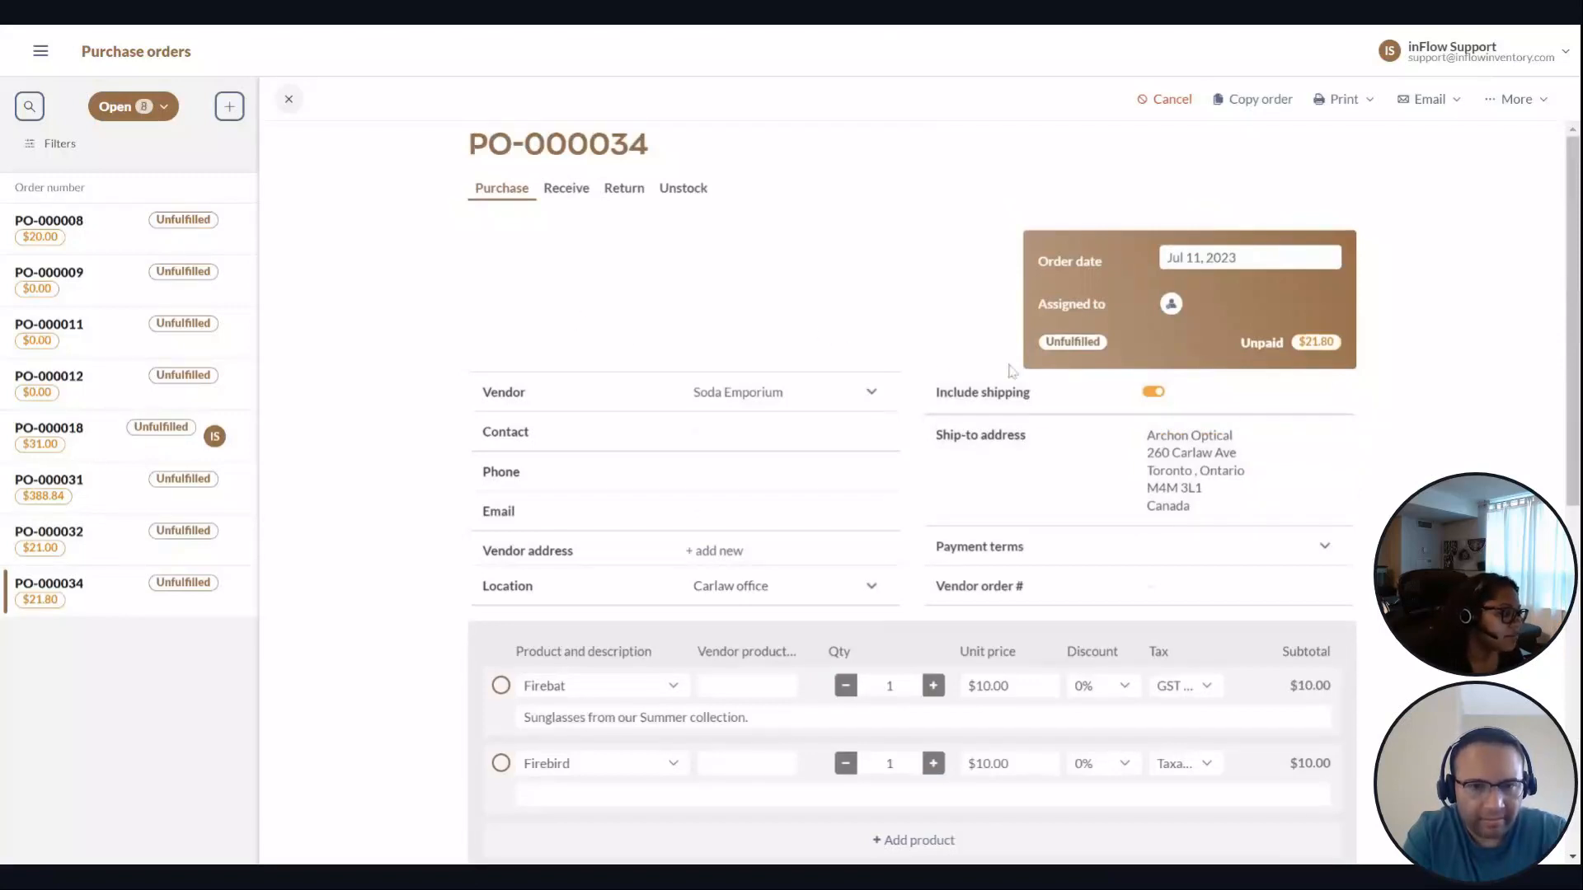
scroll(1575, 461, "down", 1)
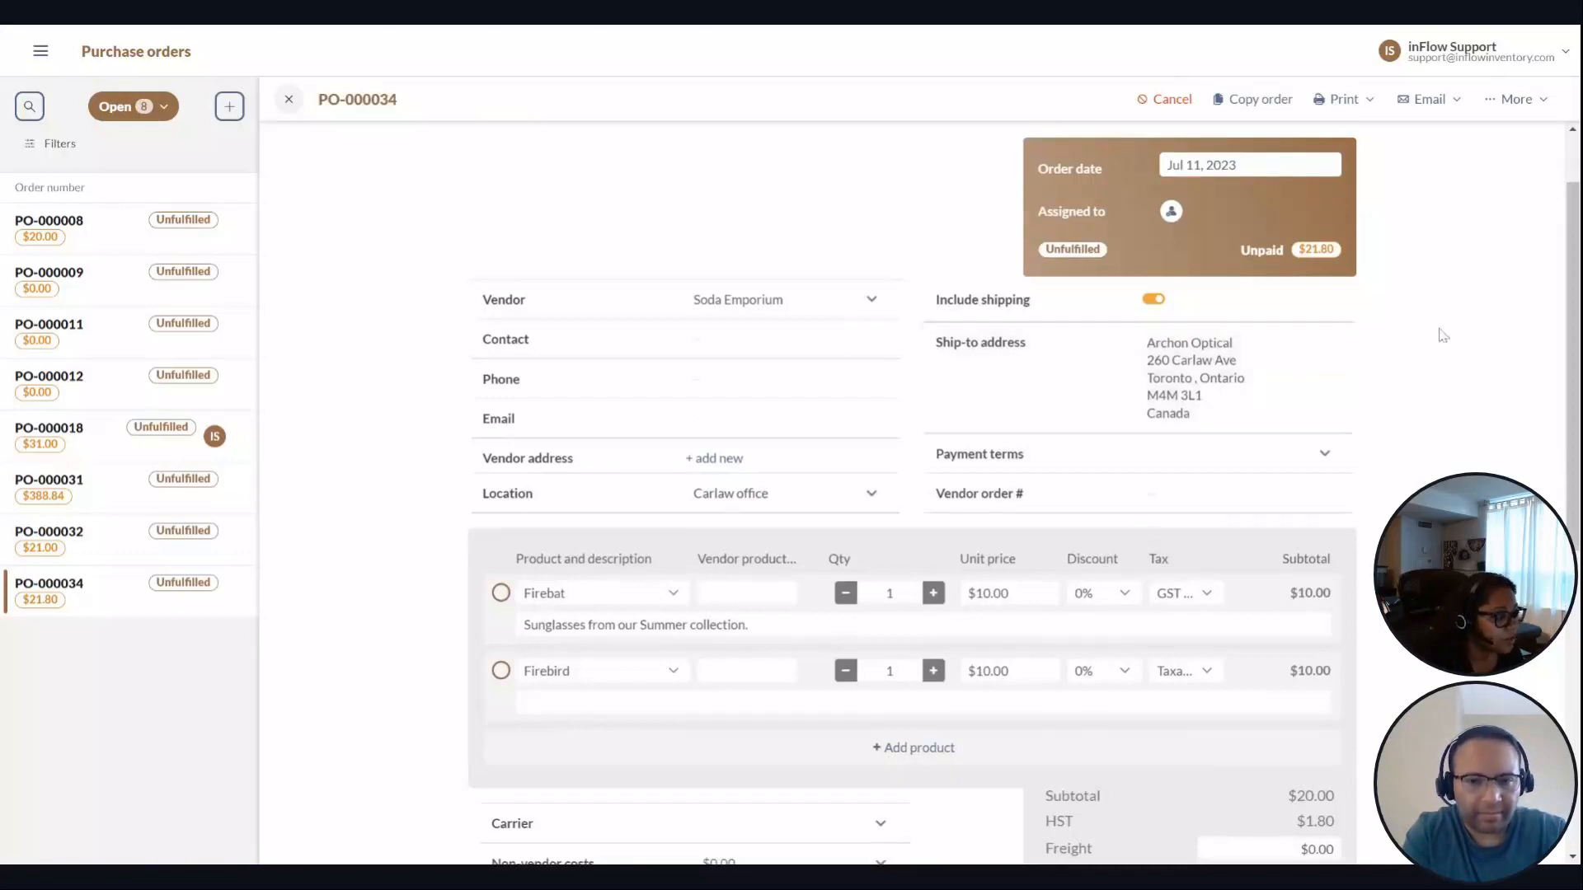
scroll(1439, 338, "down", 2)
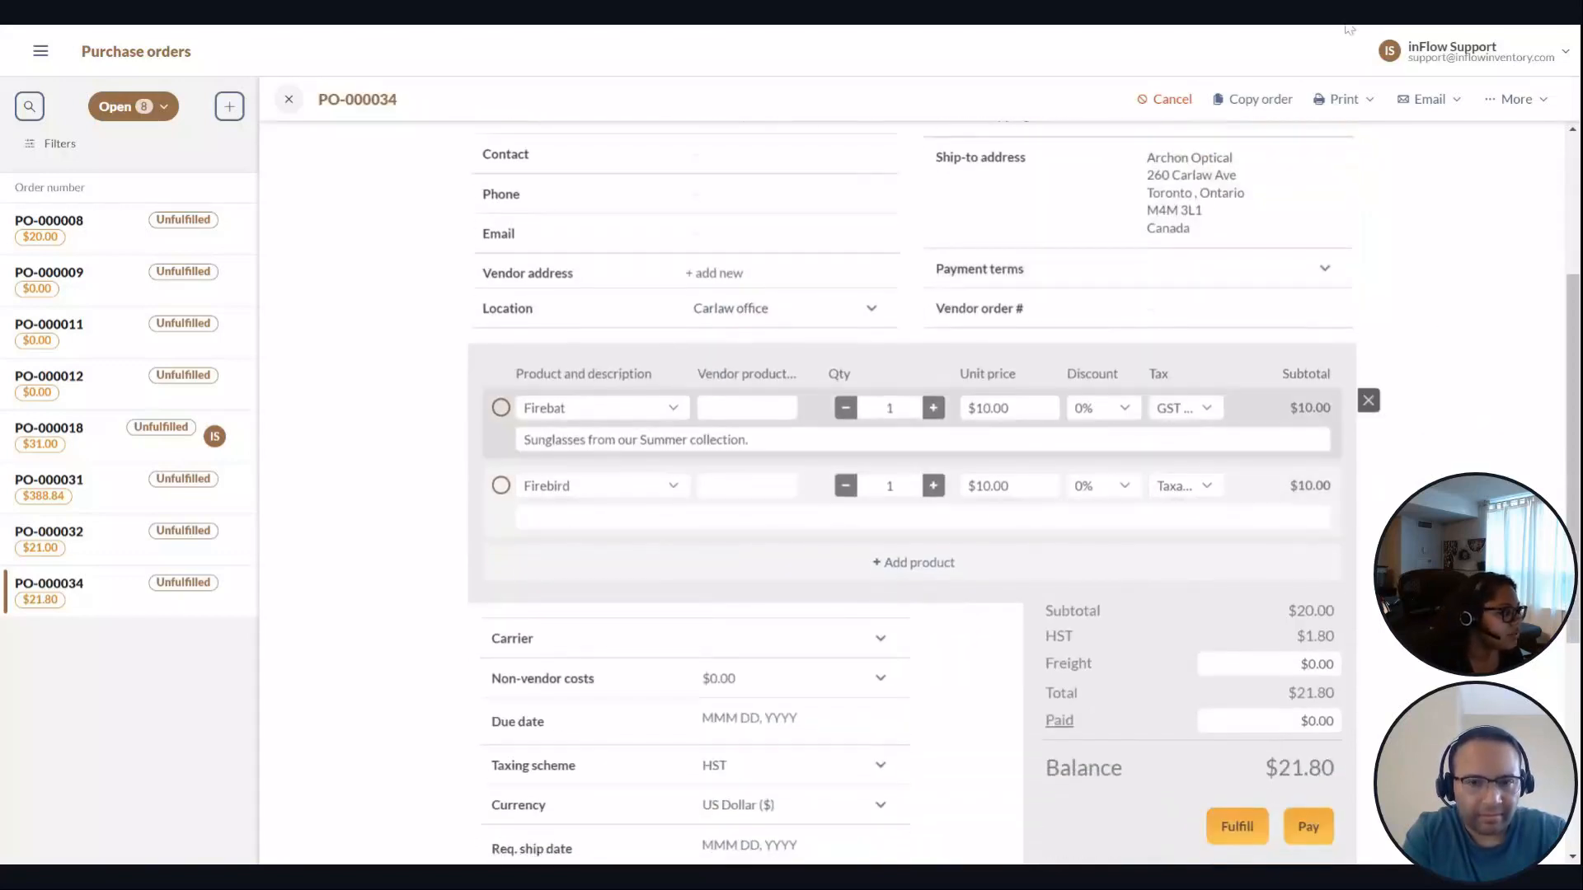
scroll(1417, 325, "up", 3)
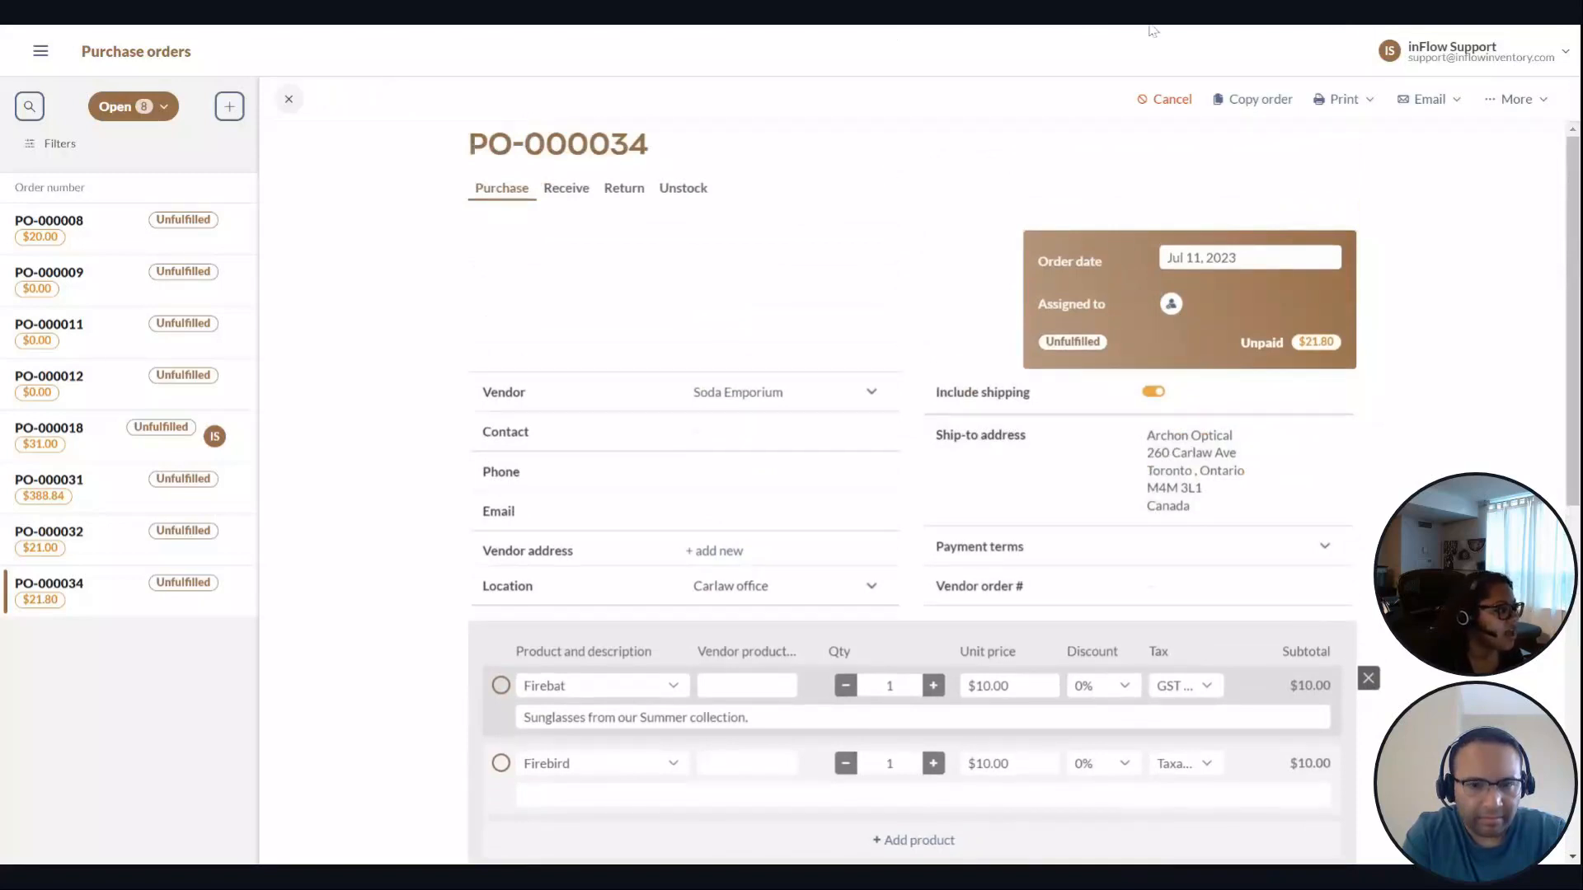
scroll(1274, 359, "down", 5)
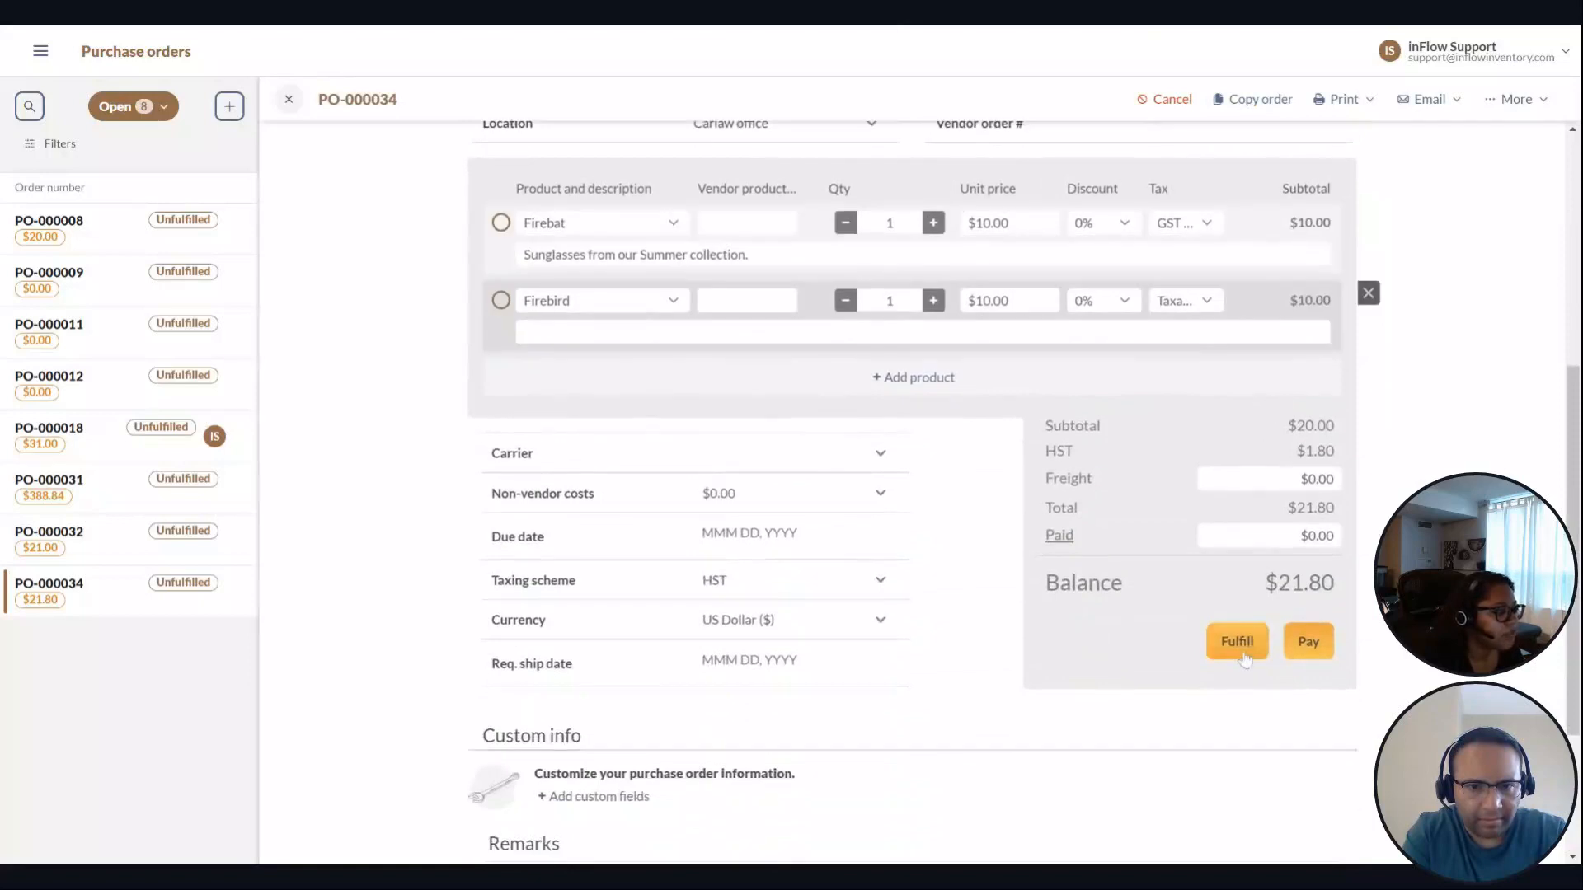
left_click(1234, 642)
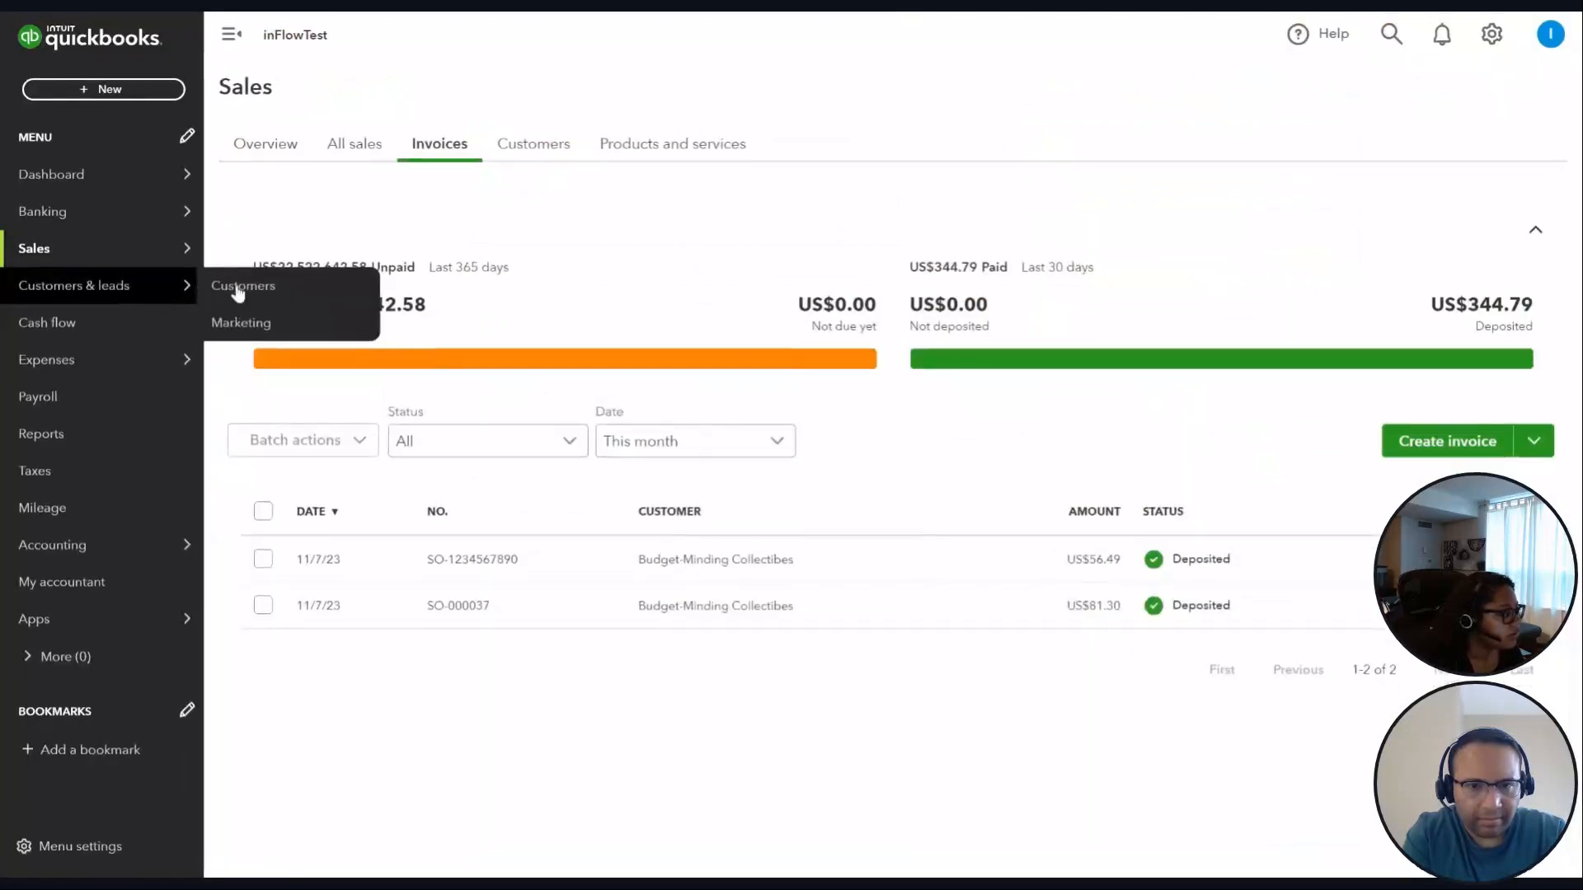
Filter QuickBooks bills to unpaid ones with a bill date of this month
mouse_move(77, 379)
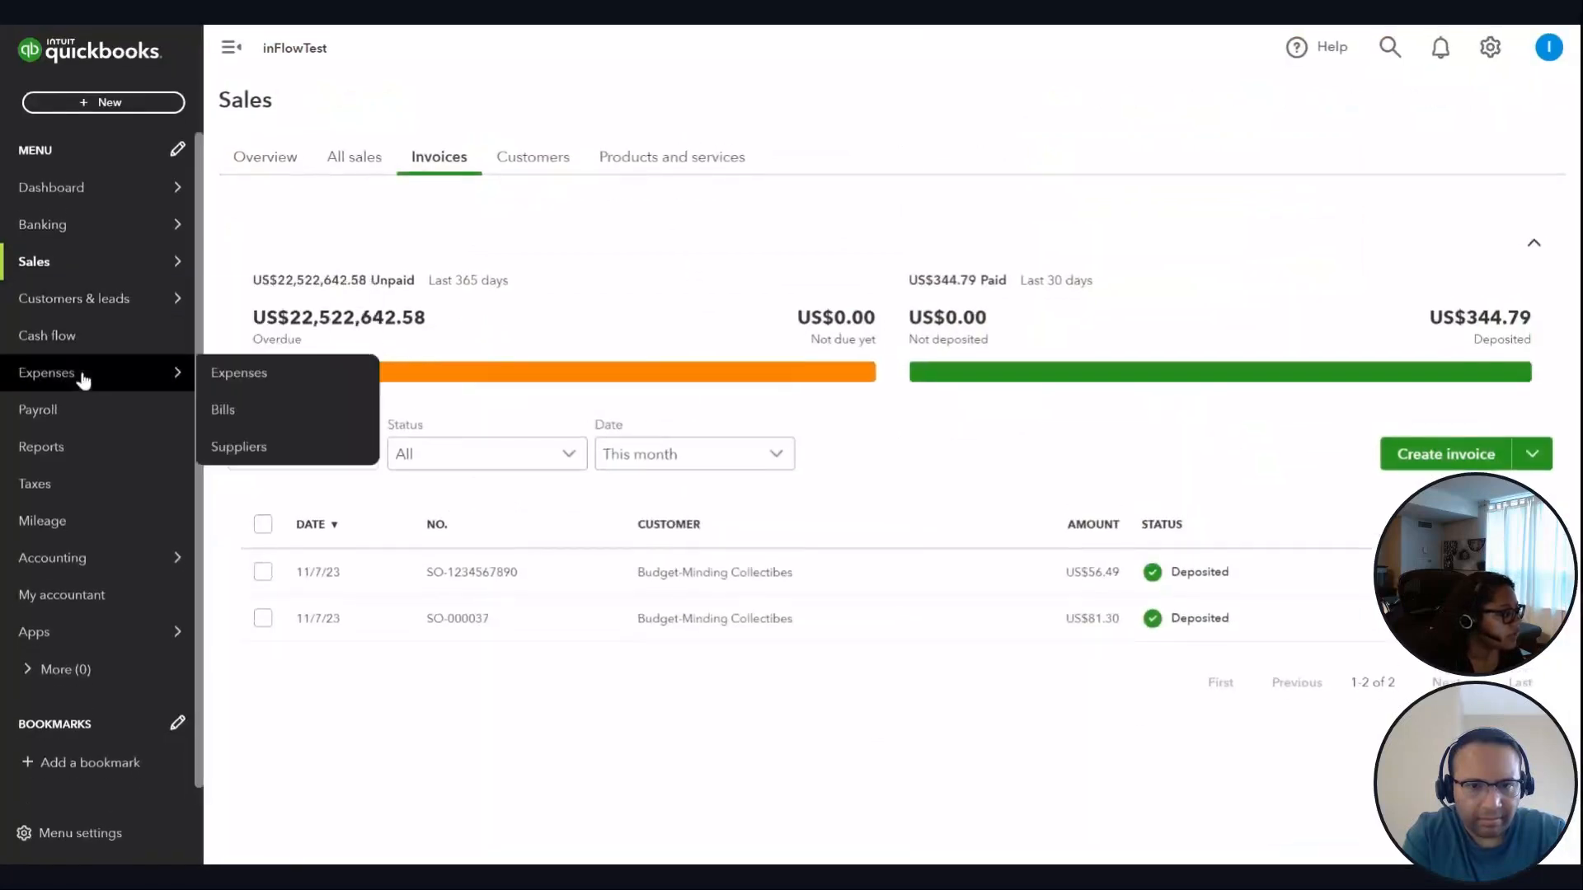
left_click(235, 420)
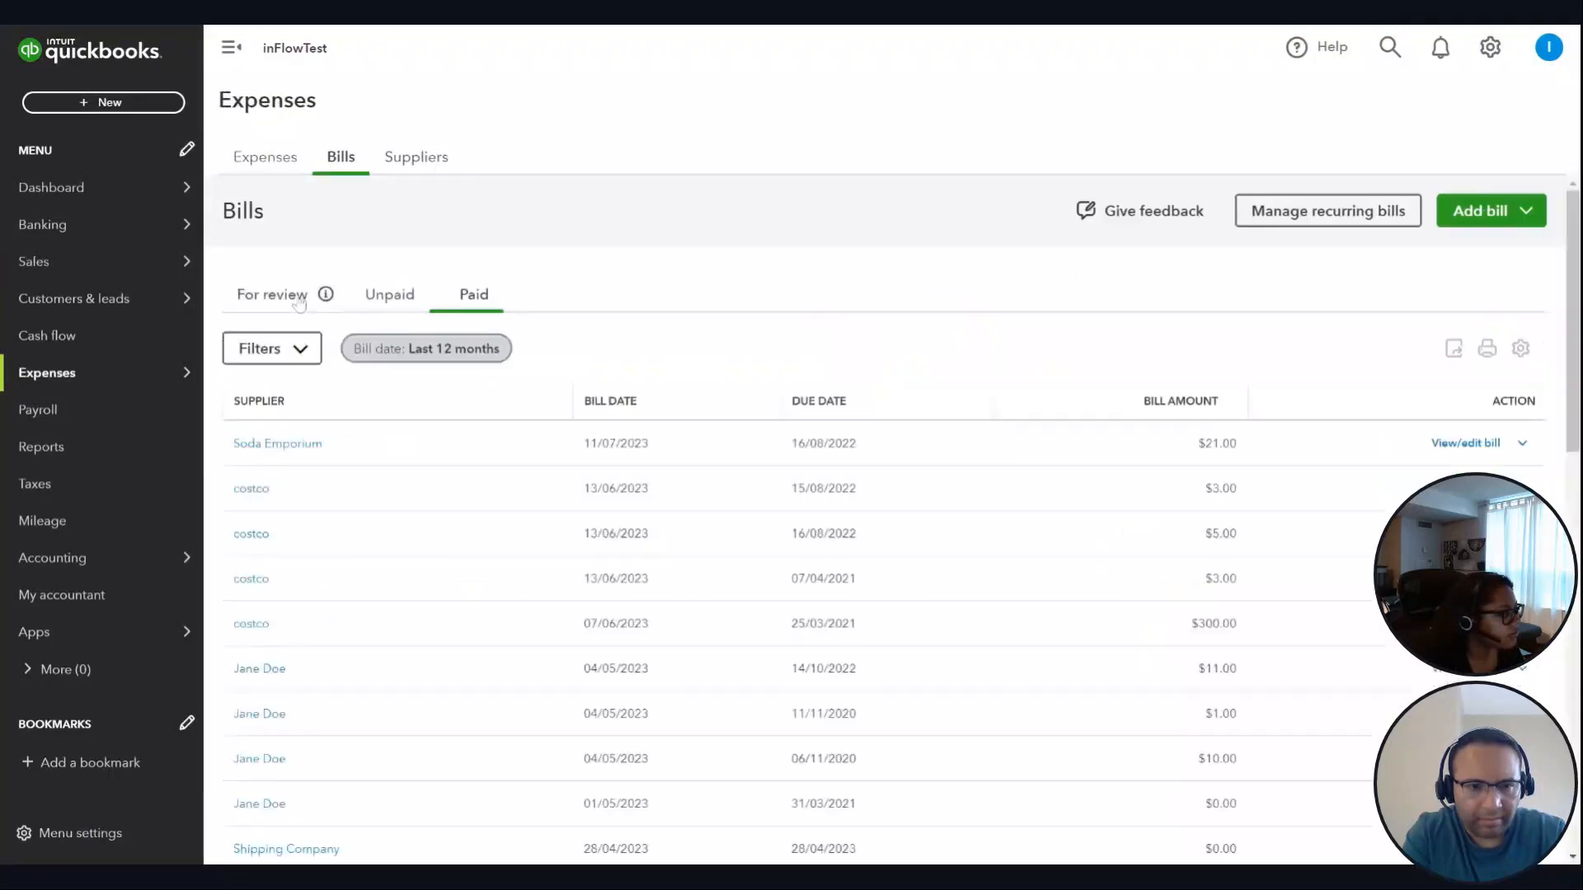
left_click(294, 307)
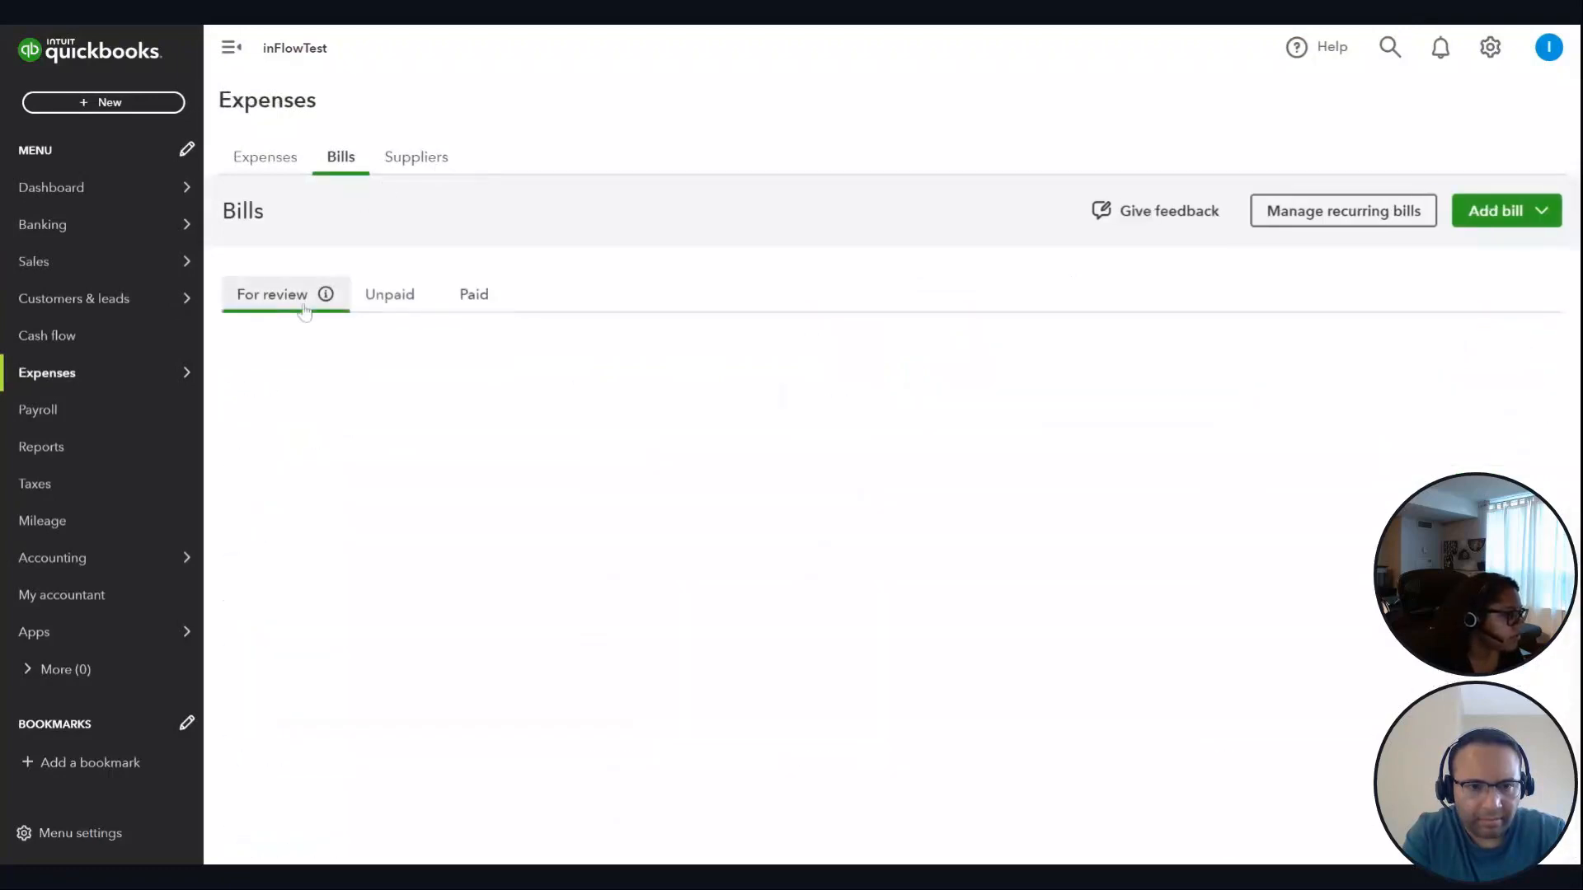
left_click(403, 310)
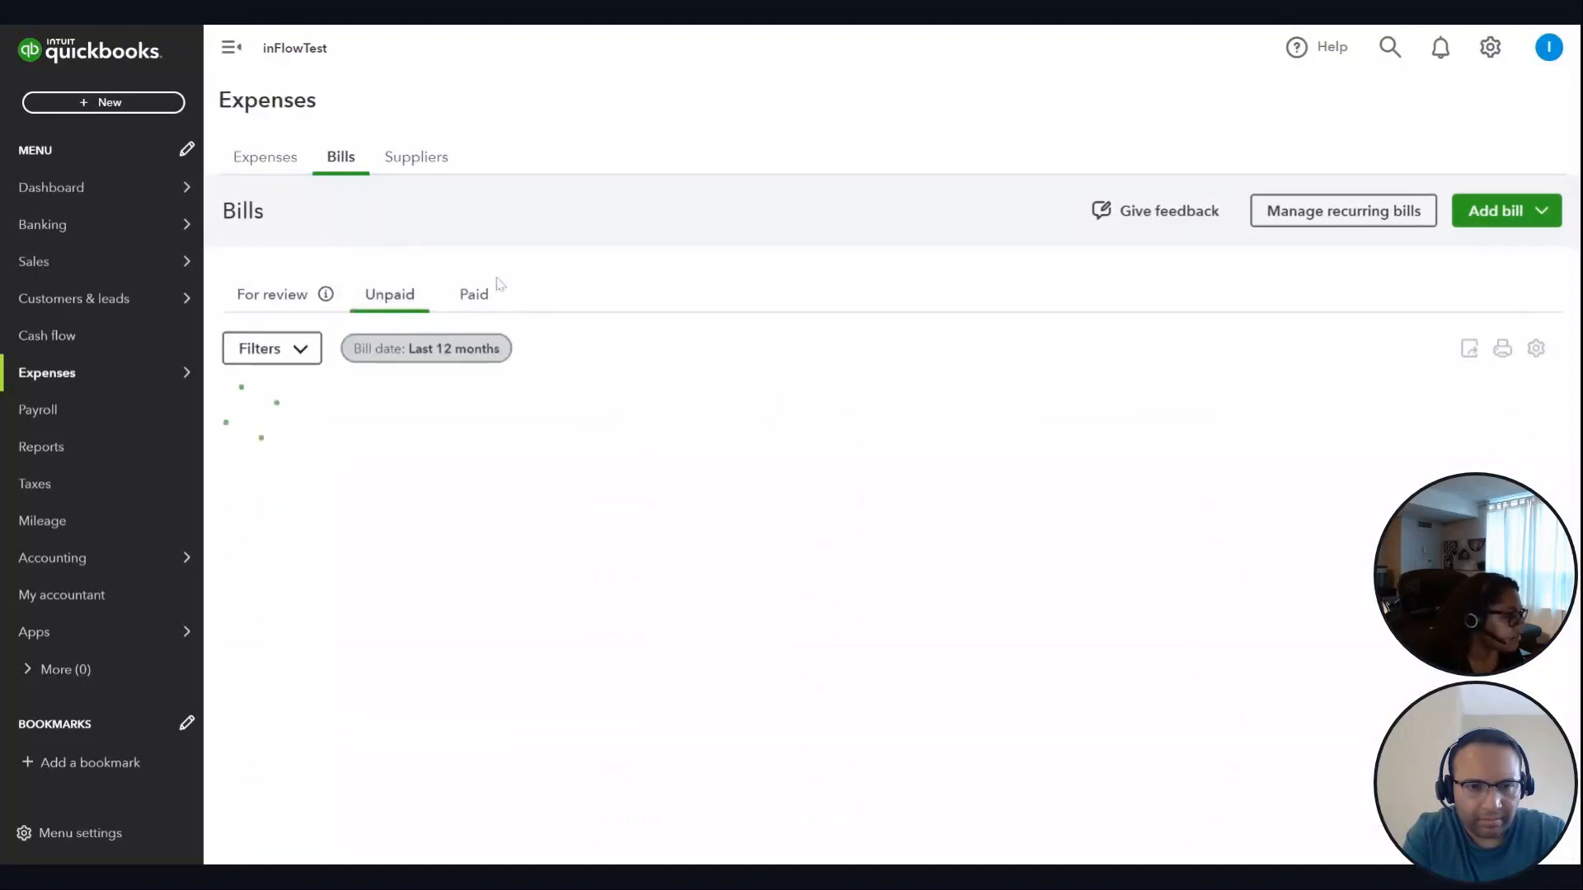
left_click(272, 349)
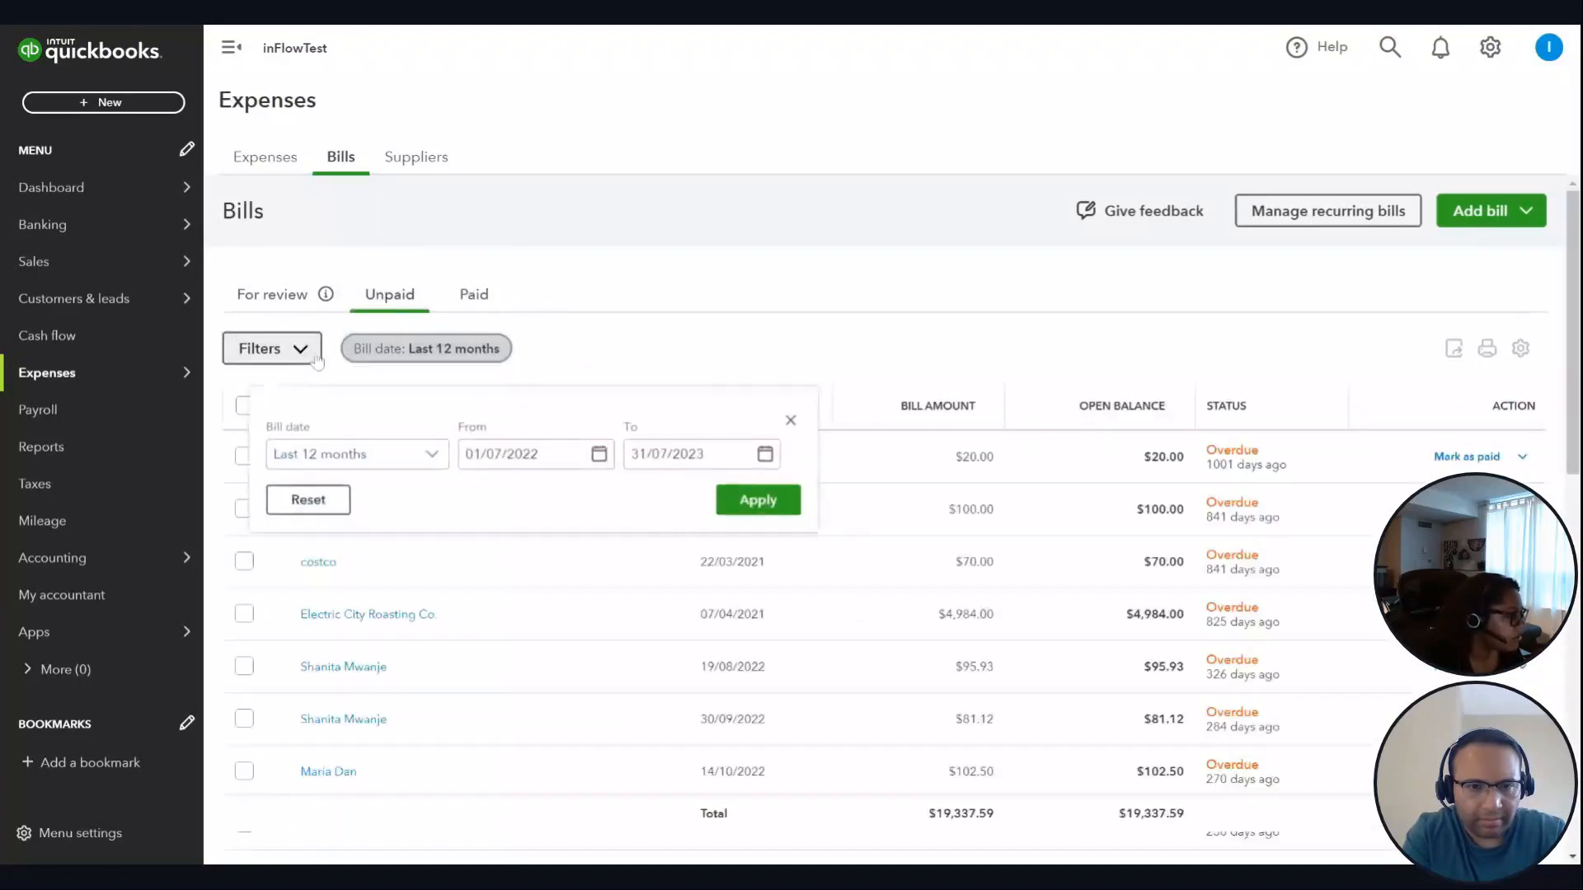
left_click(341, 514)
left_click(317, 554)
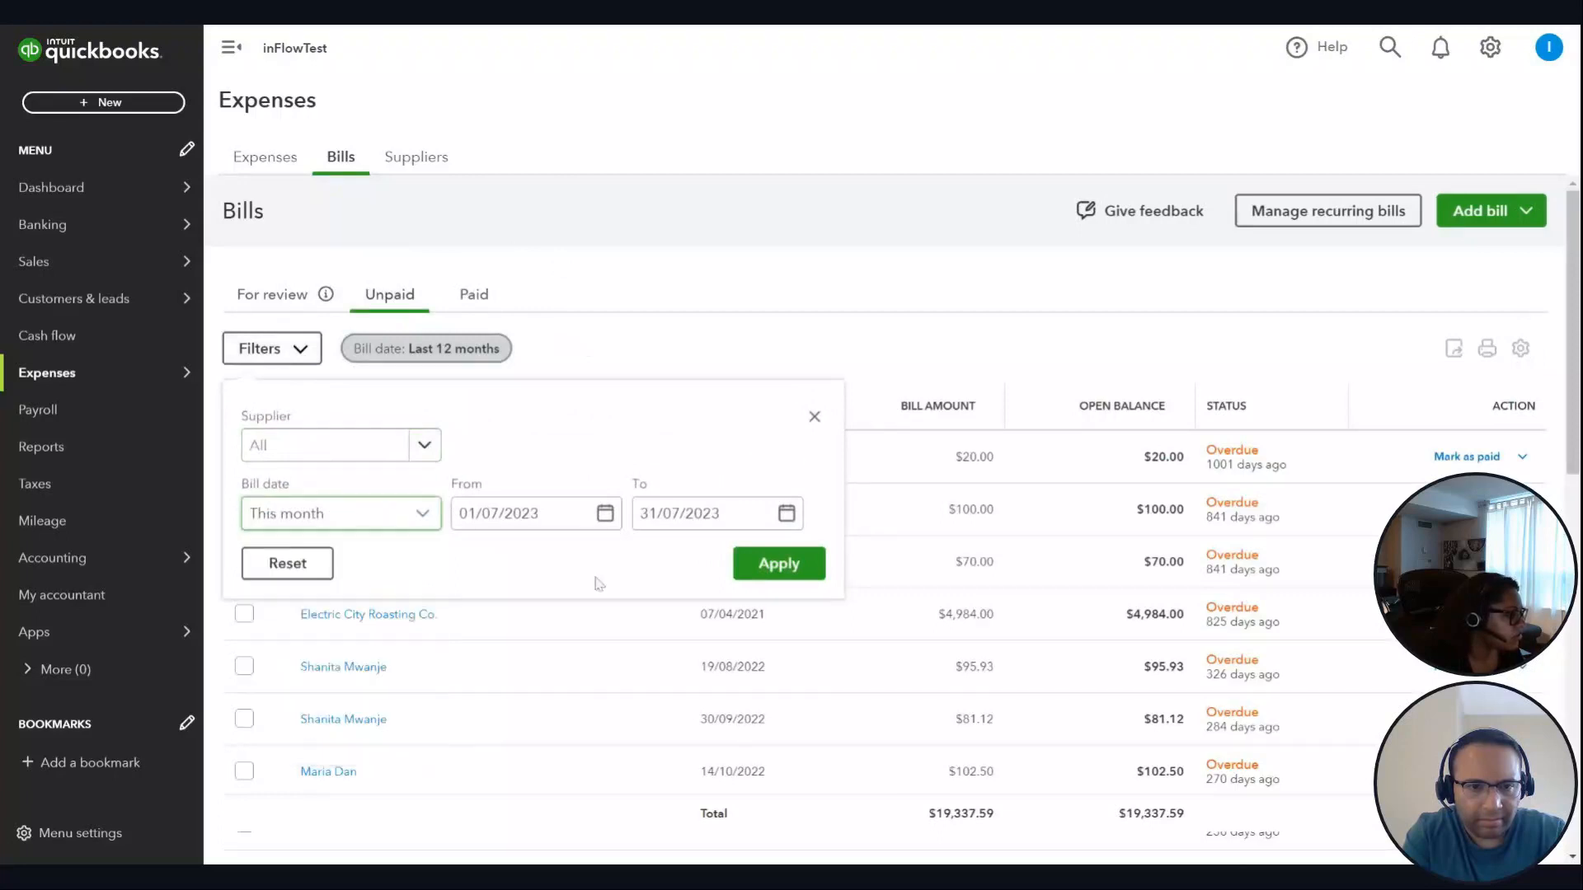
left_click(778, 564)
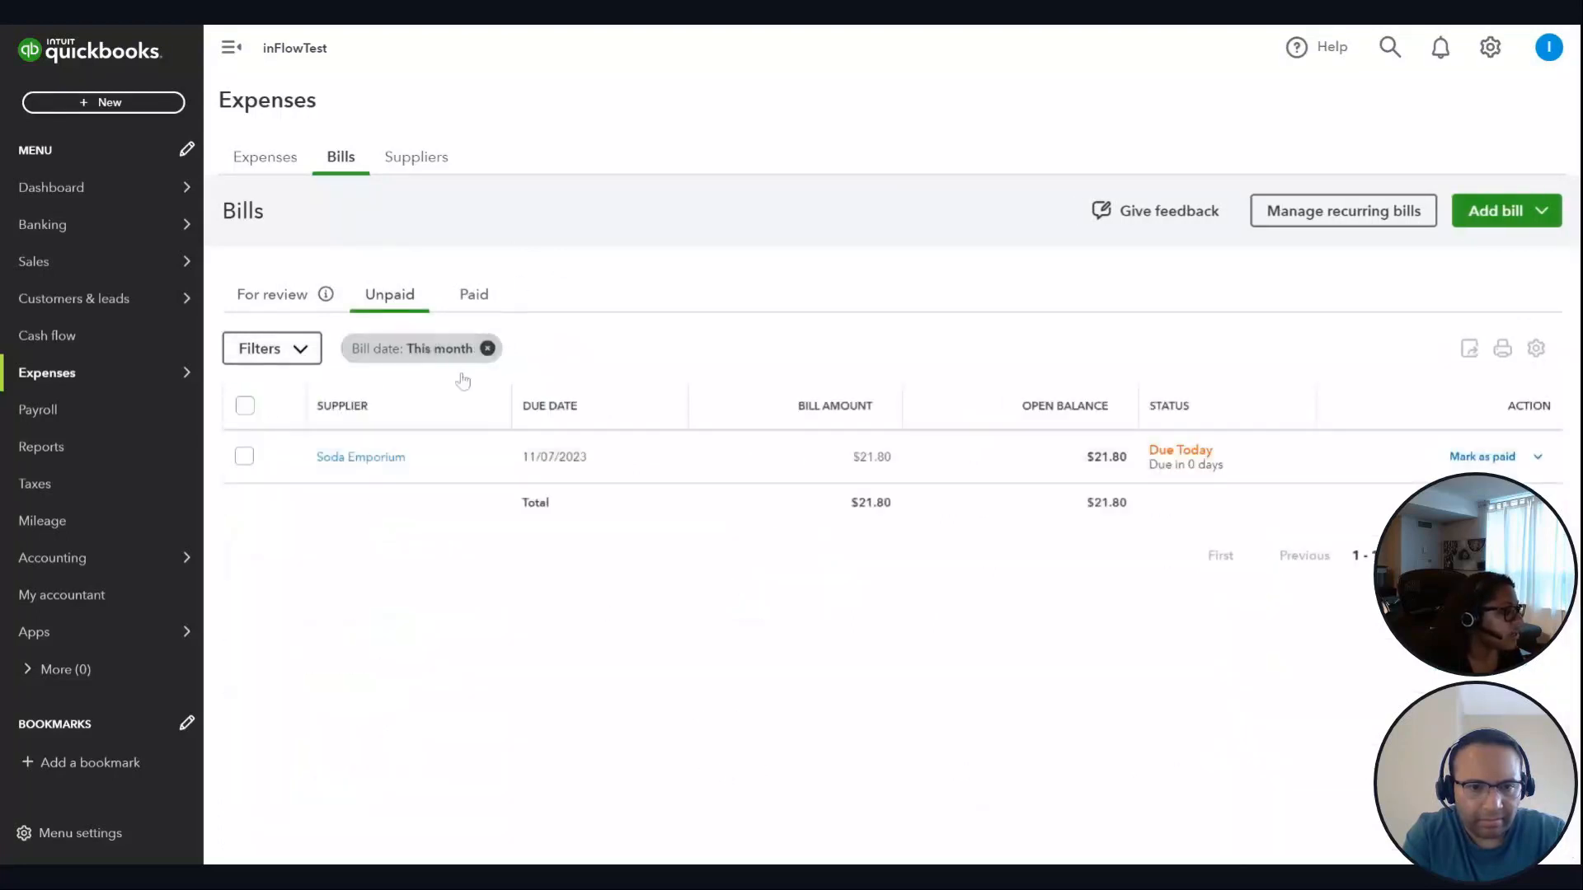
Open Soda Emporium's bill PO-000034 to check Firebat and Firebird at $10.00 each, $21.80 due
left_click(693, 475)
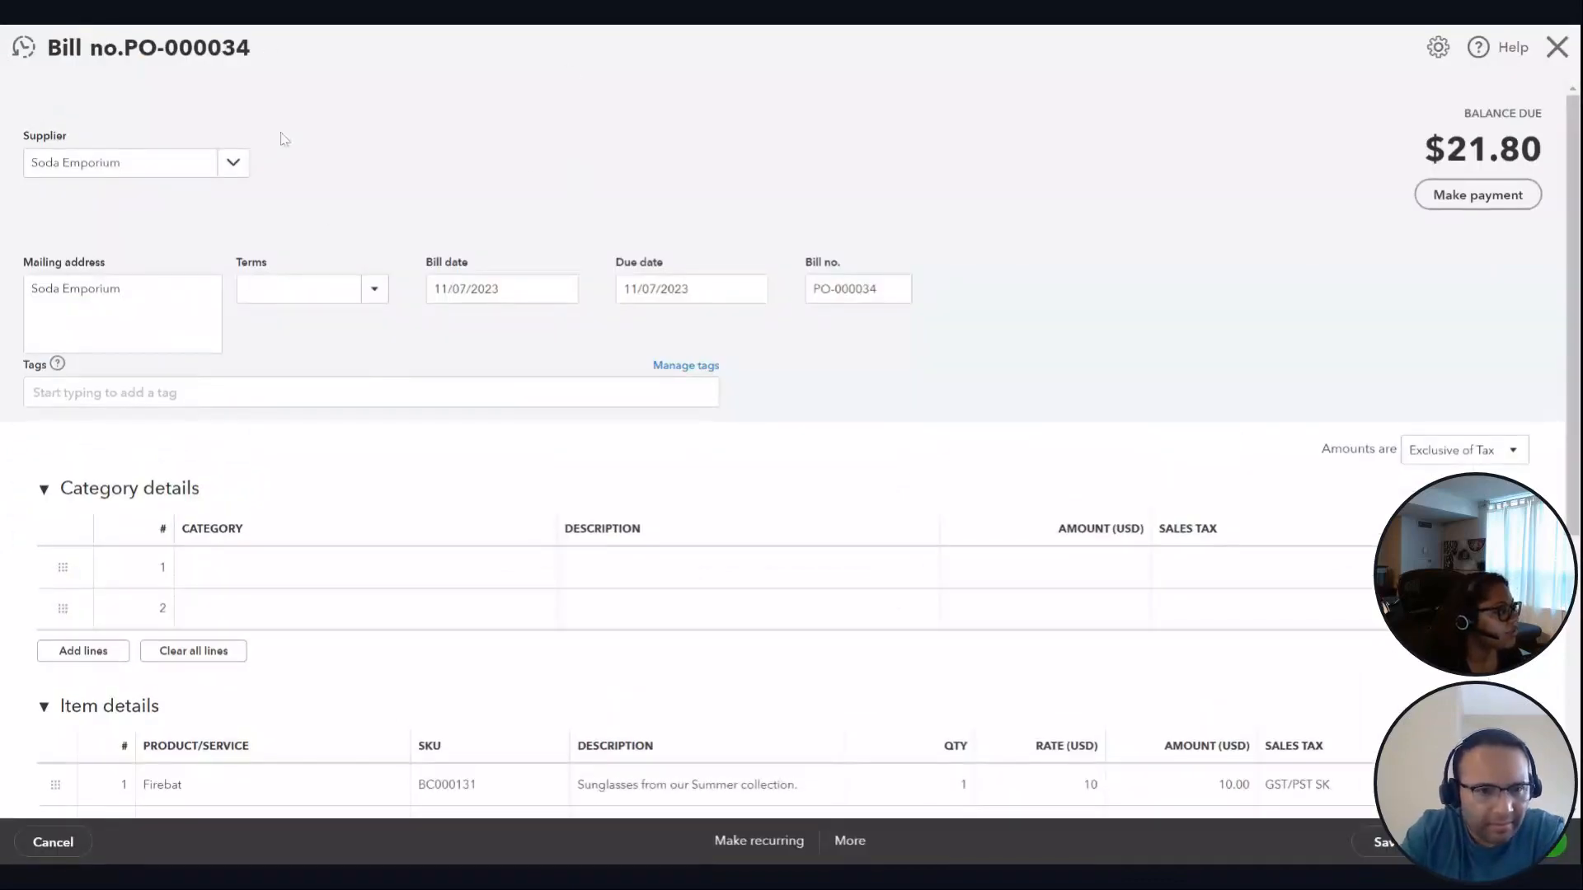
scroll(947, 431, "down", 5)
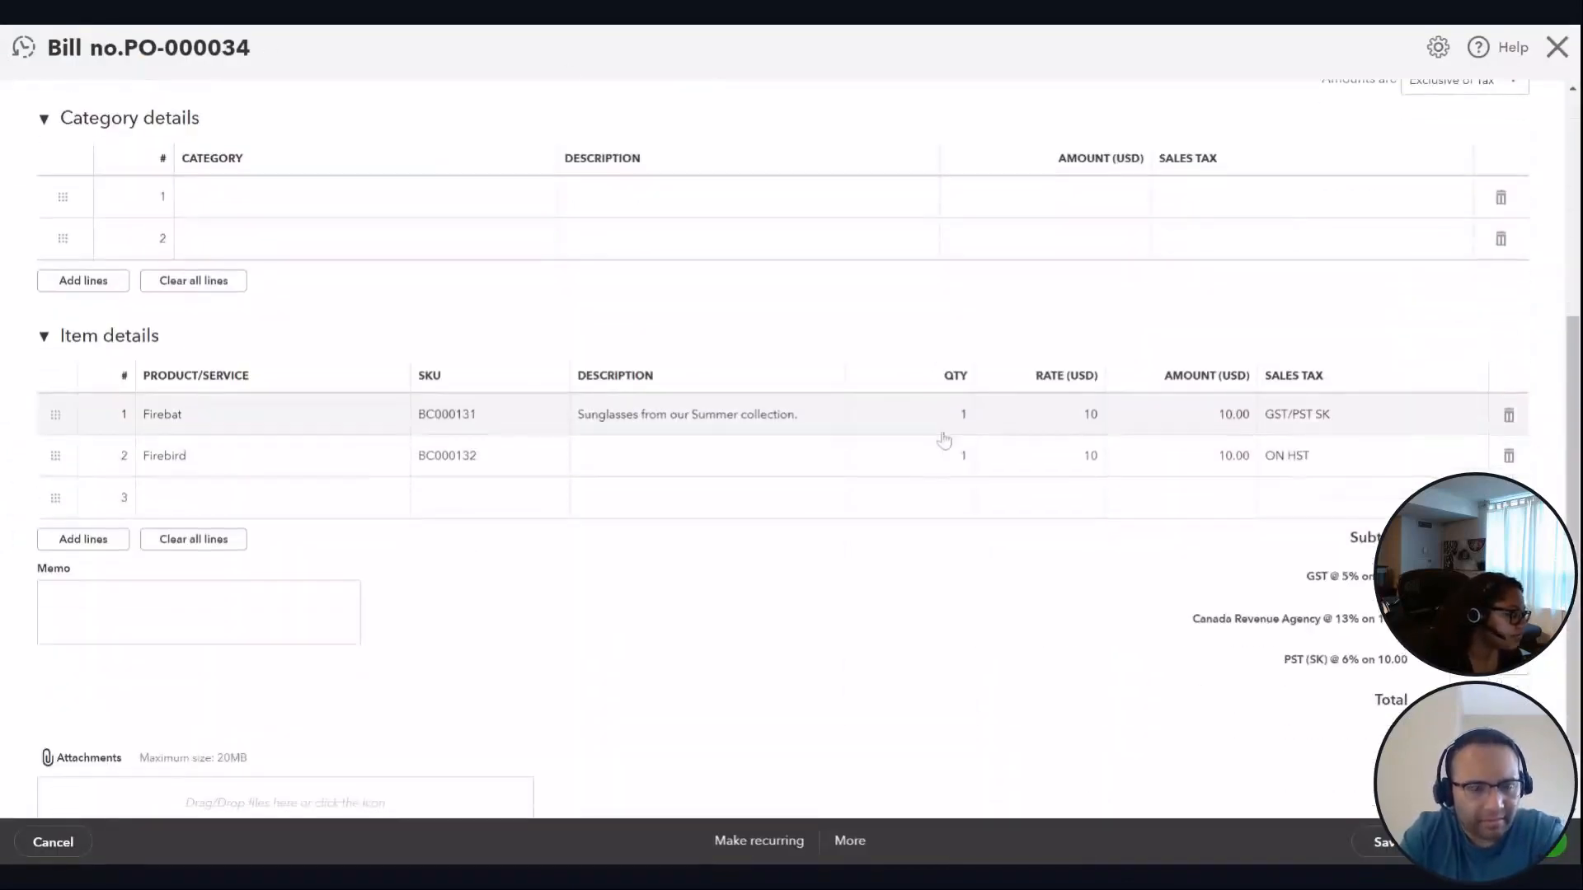
scroll(926, 431, "up", 3)
scroll(944, 440, "down", 3)
scroll(320, 487, "up", 5)
scroll(319, 492, "down", 5)
scroll(177, 449, "up", 5)
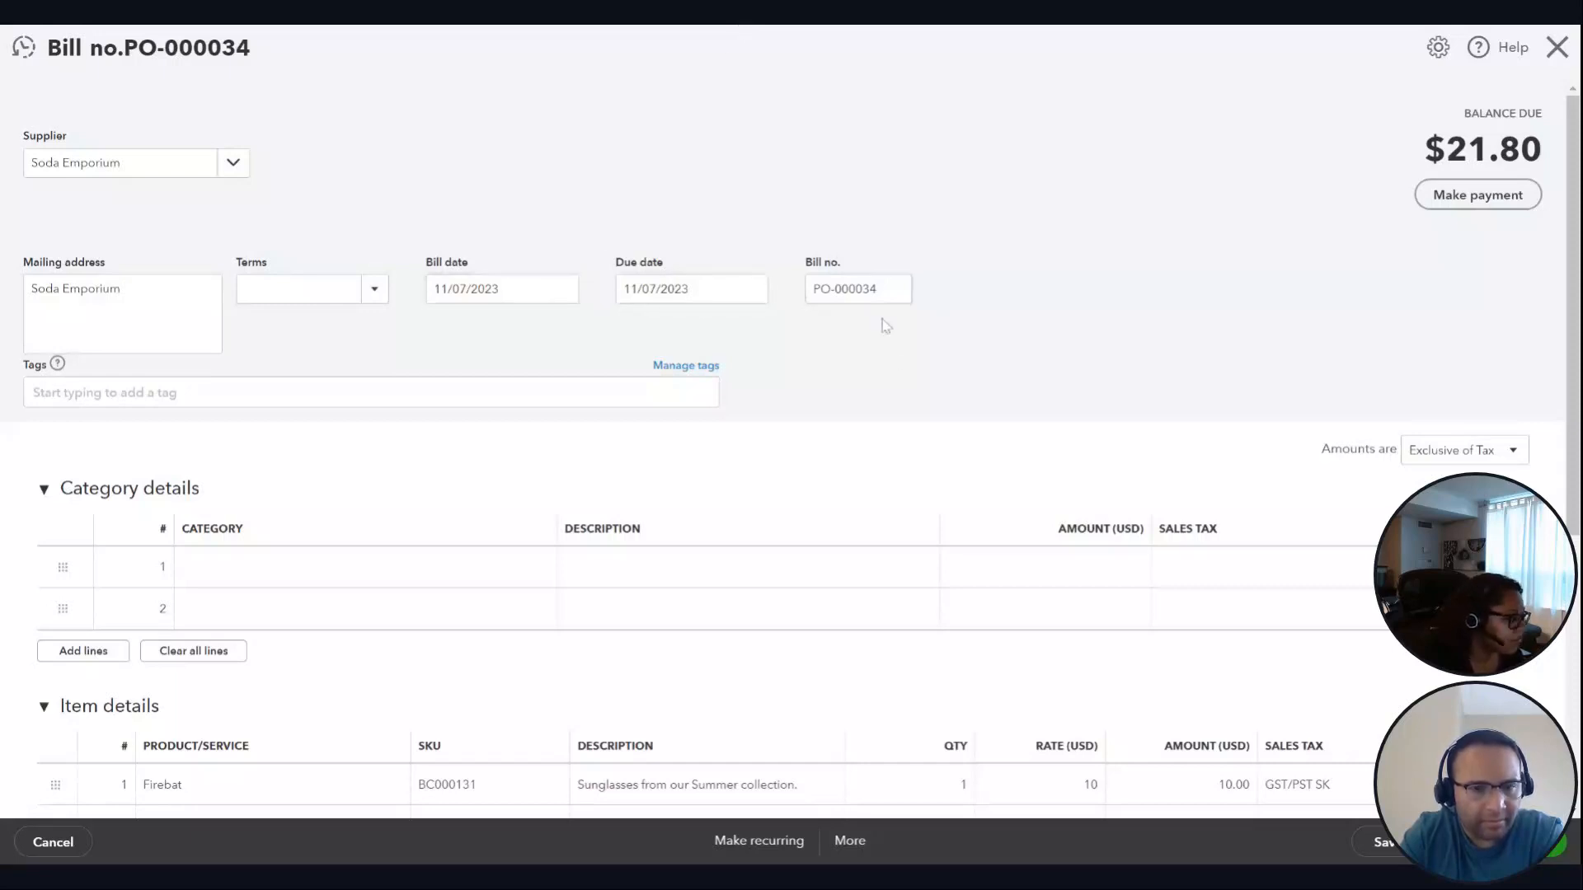
scroll(850, 322, "down", 5)
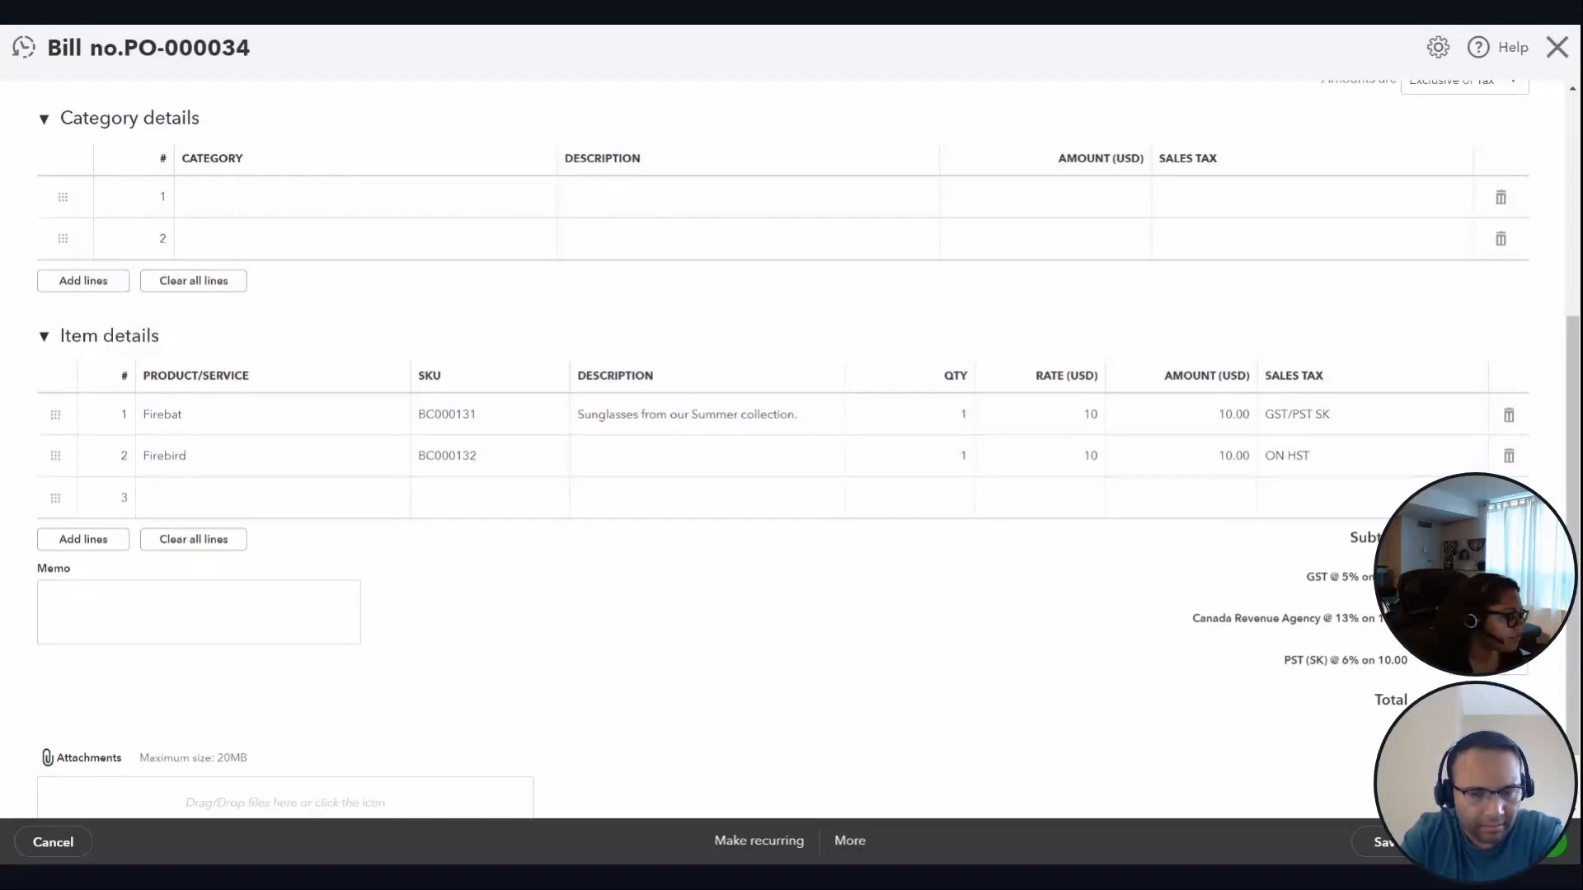
scroll(1518, 107, "up", 5)
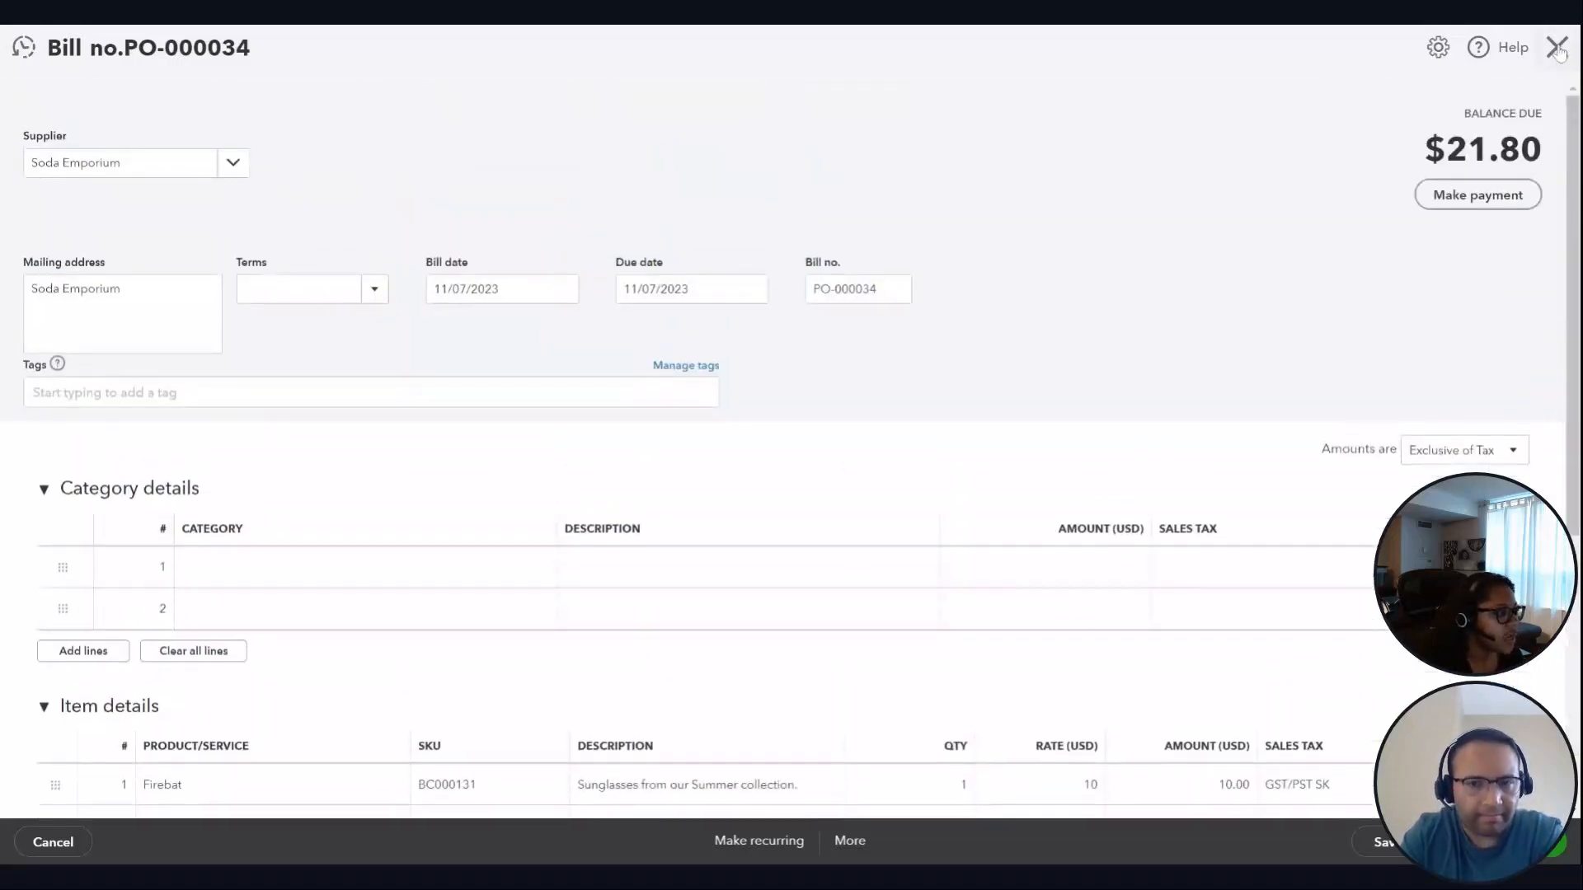
Close the QuickBooks bill and record full $21.80 payment on PO-000034 in inFlow
left_click(1557, 49)
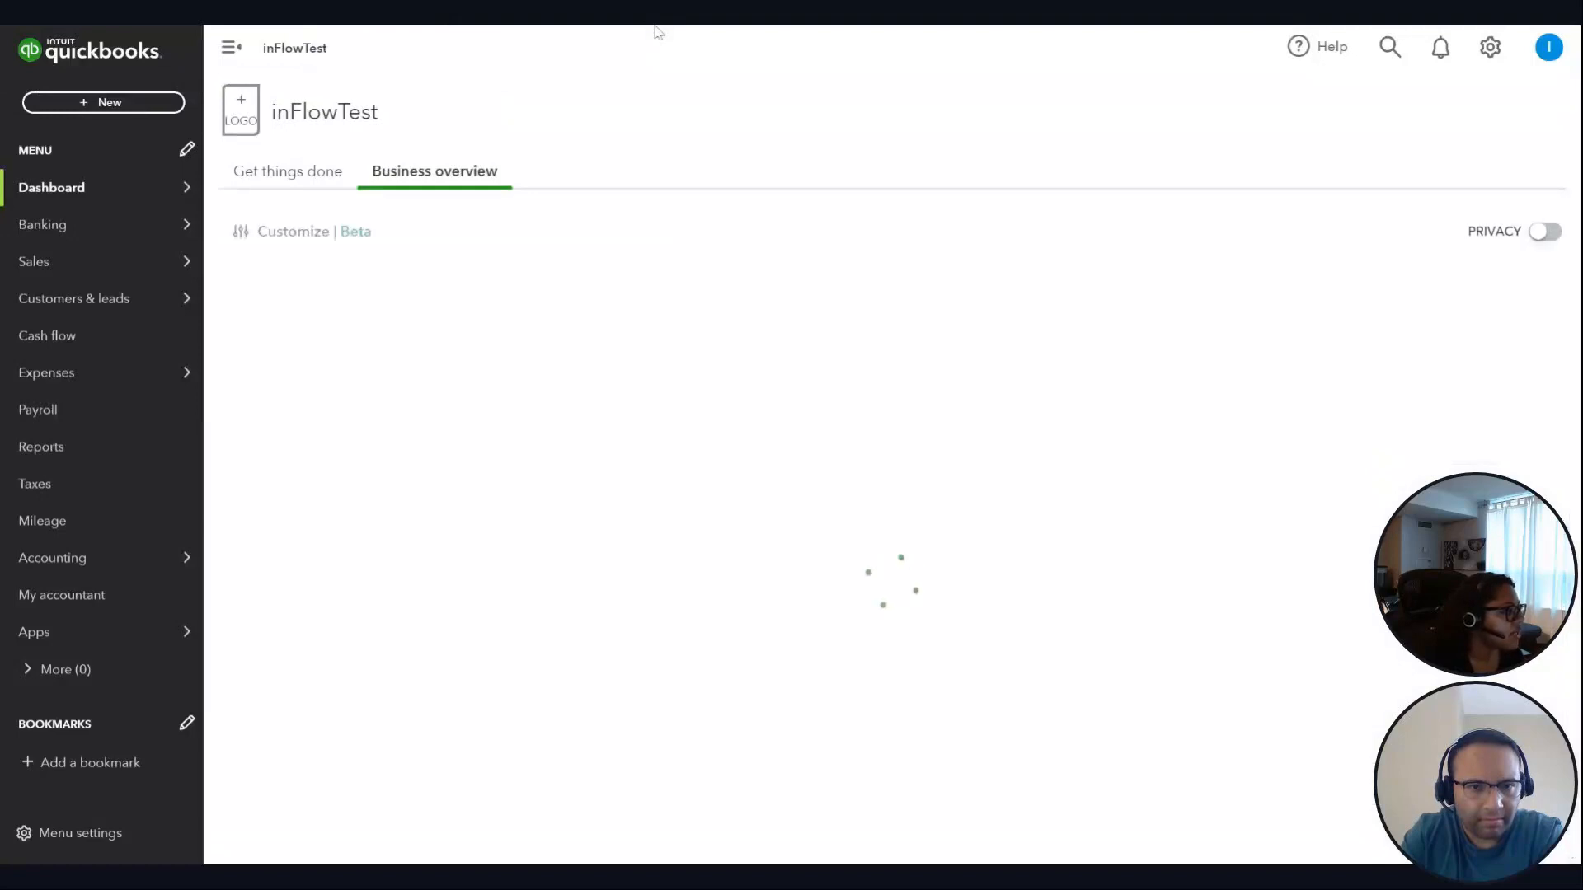
mouse_move(99, 385)
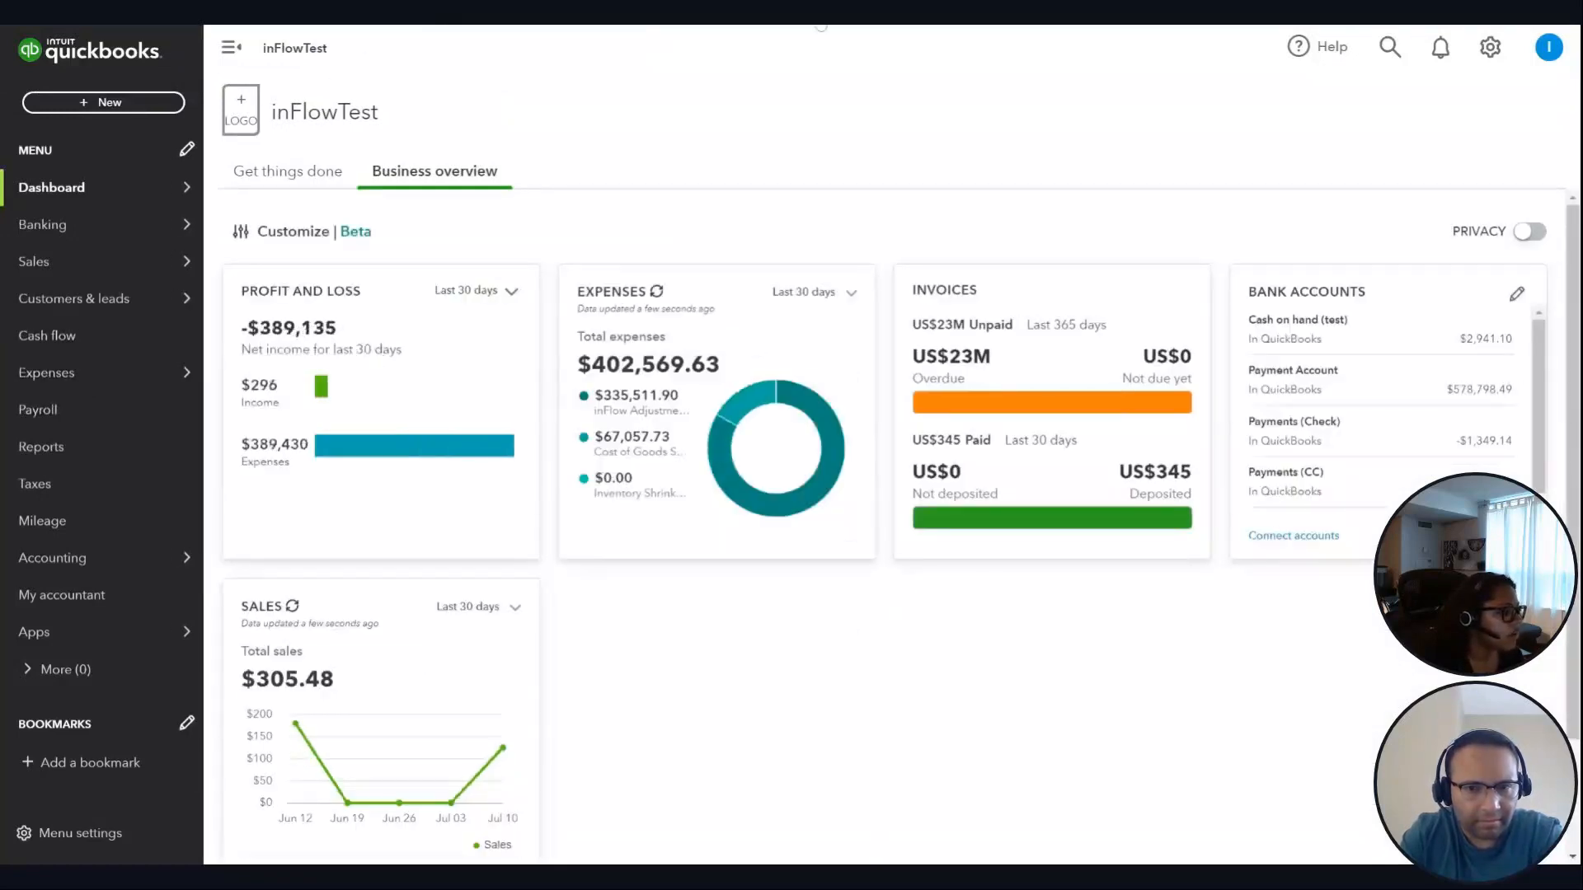
left_click(821, 27)
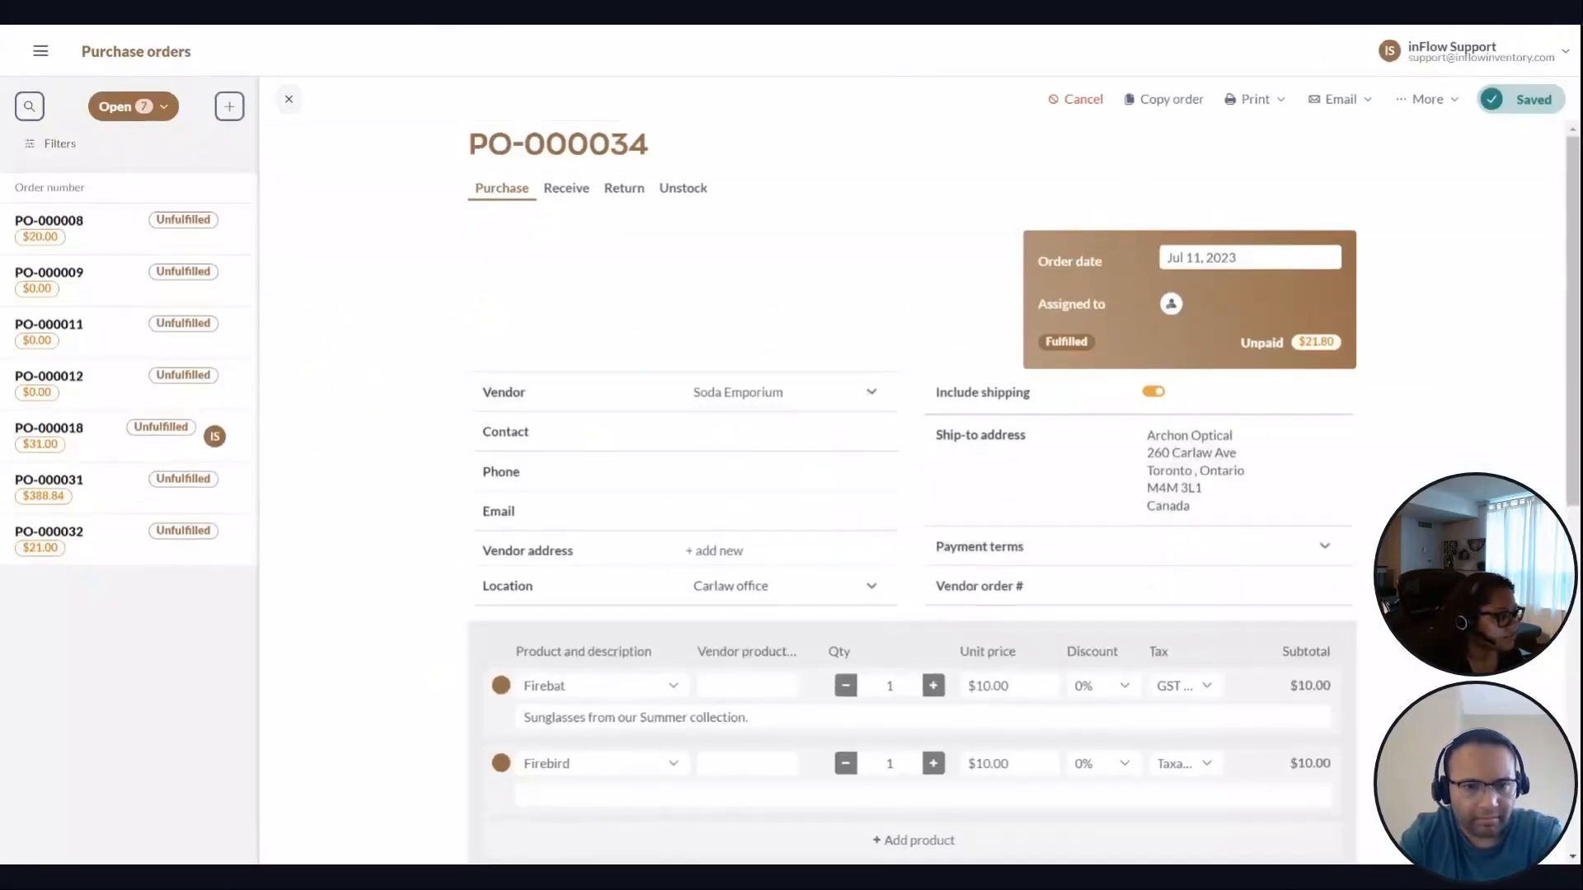
scroll(1373, 642, "down", 5)
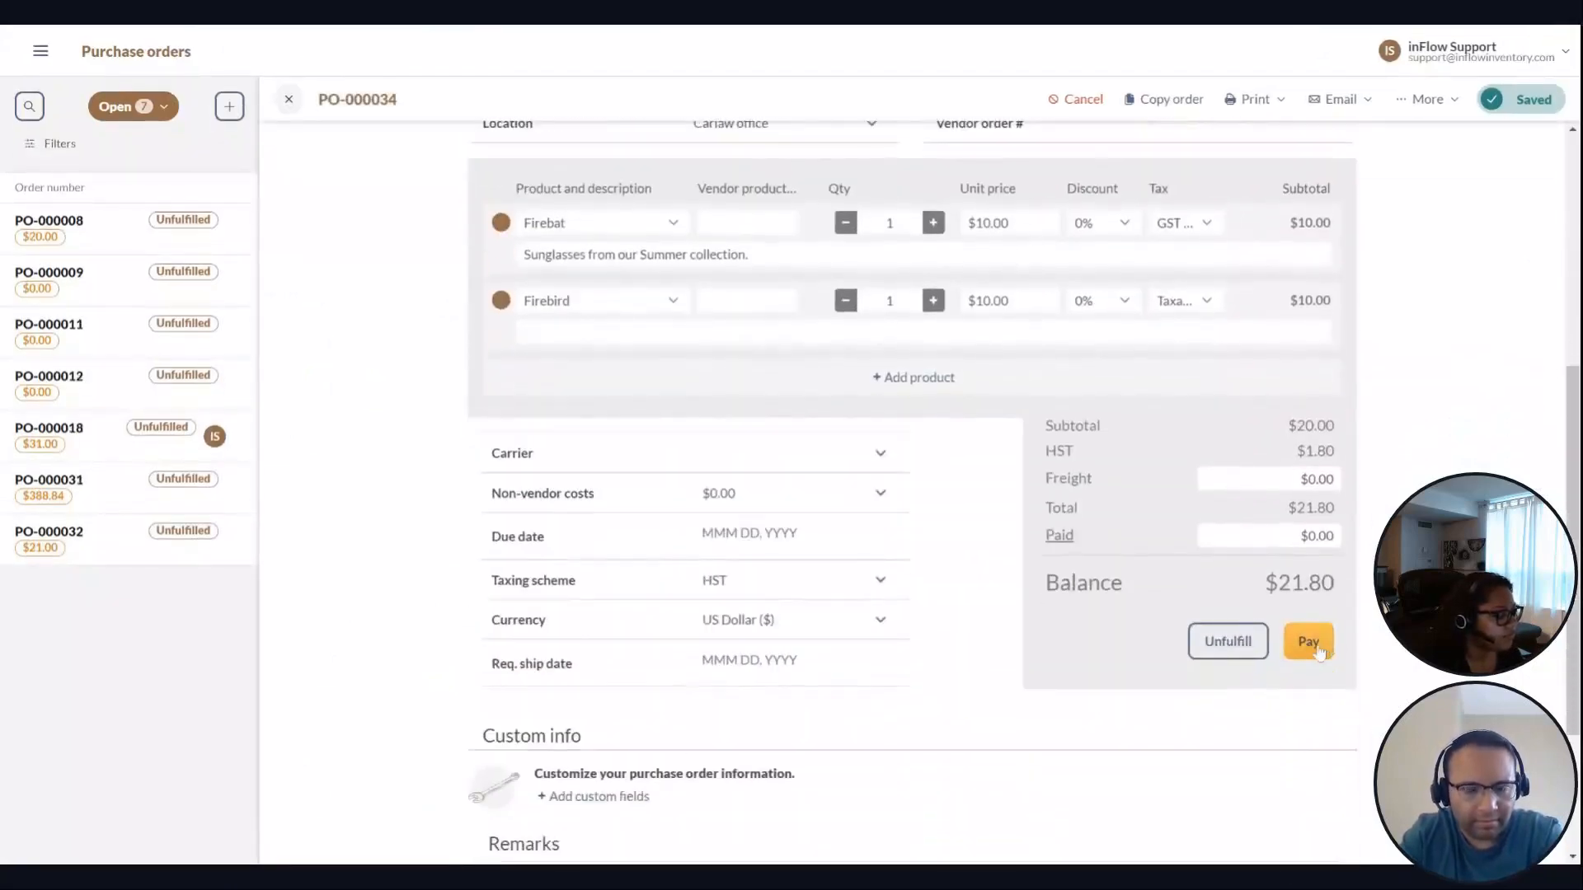
left_click(1311, 642)
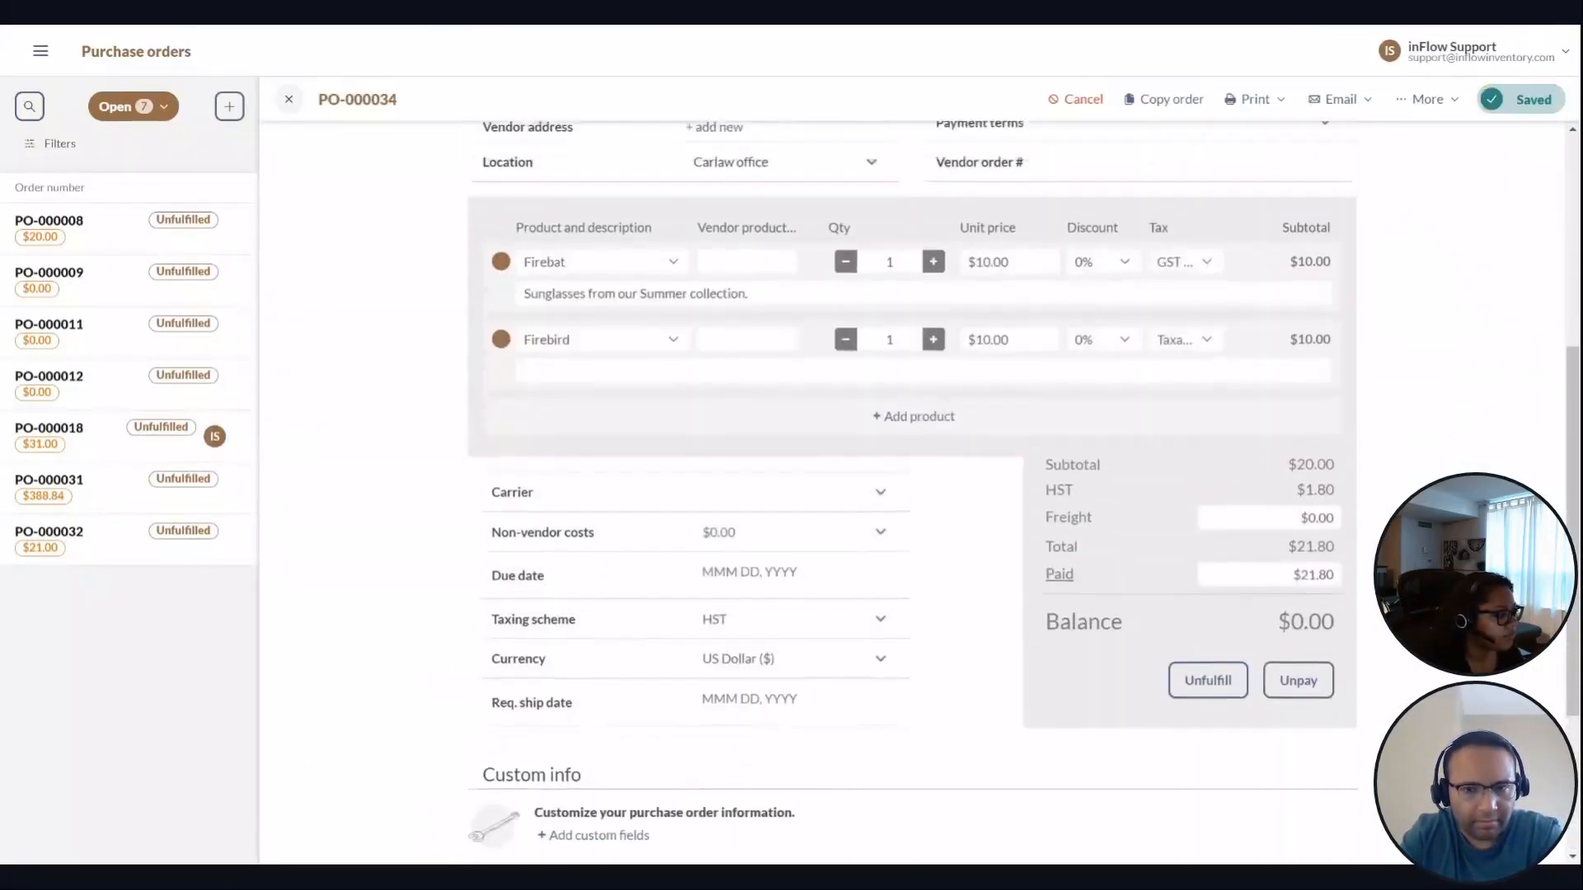
scroll(1315, 340, "up", 5)
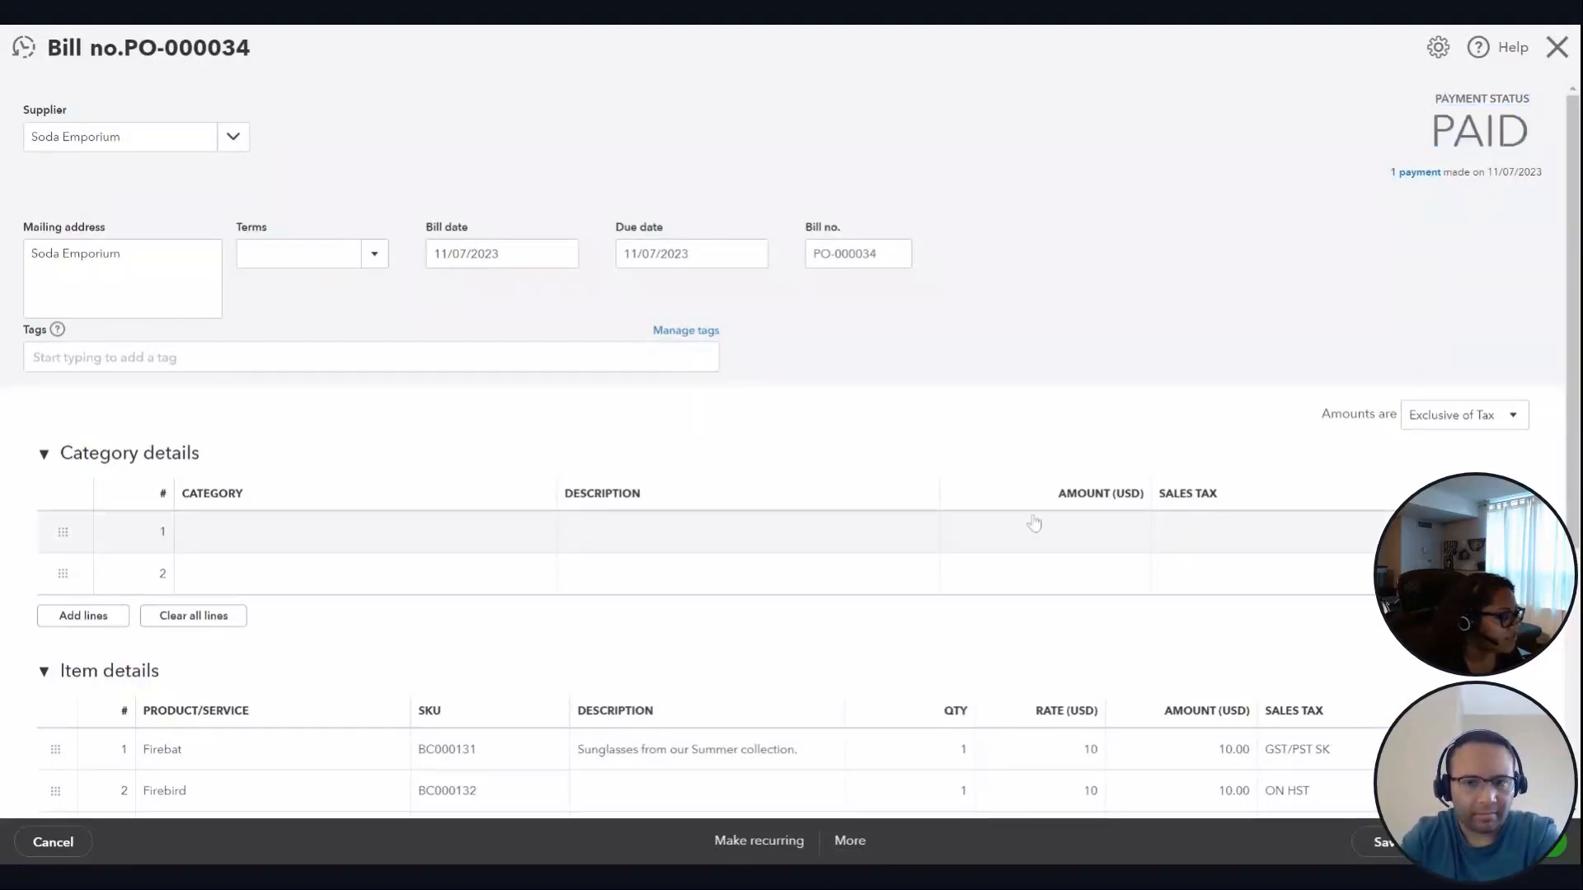
Review bill PO-000034's PAID status in QuickBooks, then close it to the Paid bills list
scroll(1032, 523, "down", 5)
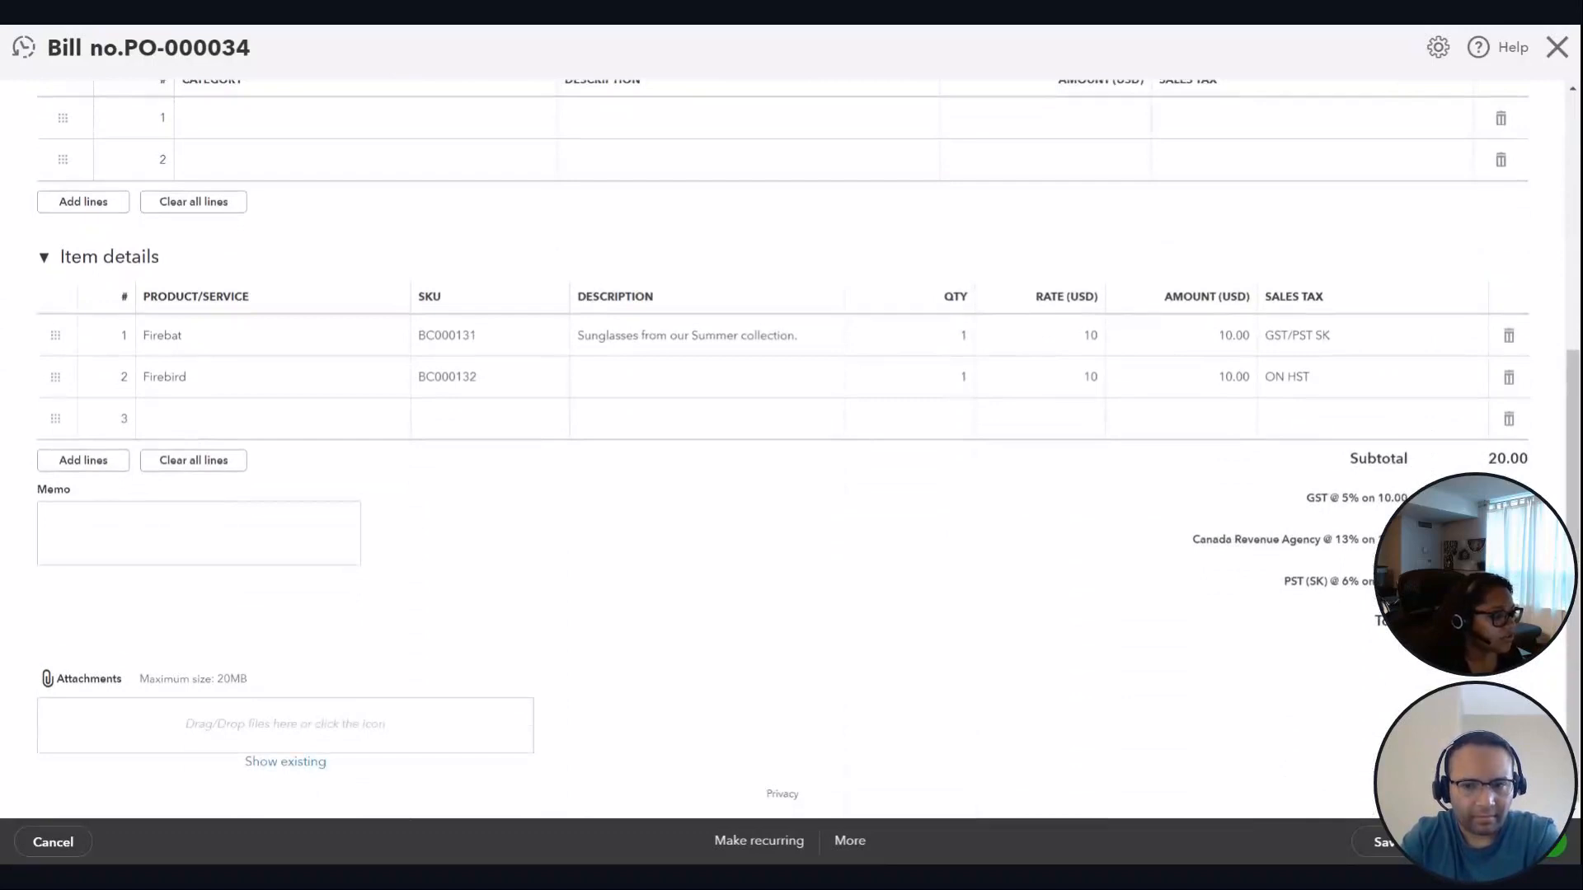
scroll(1116, 714, "up", 5)
left_click(1554, 70)
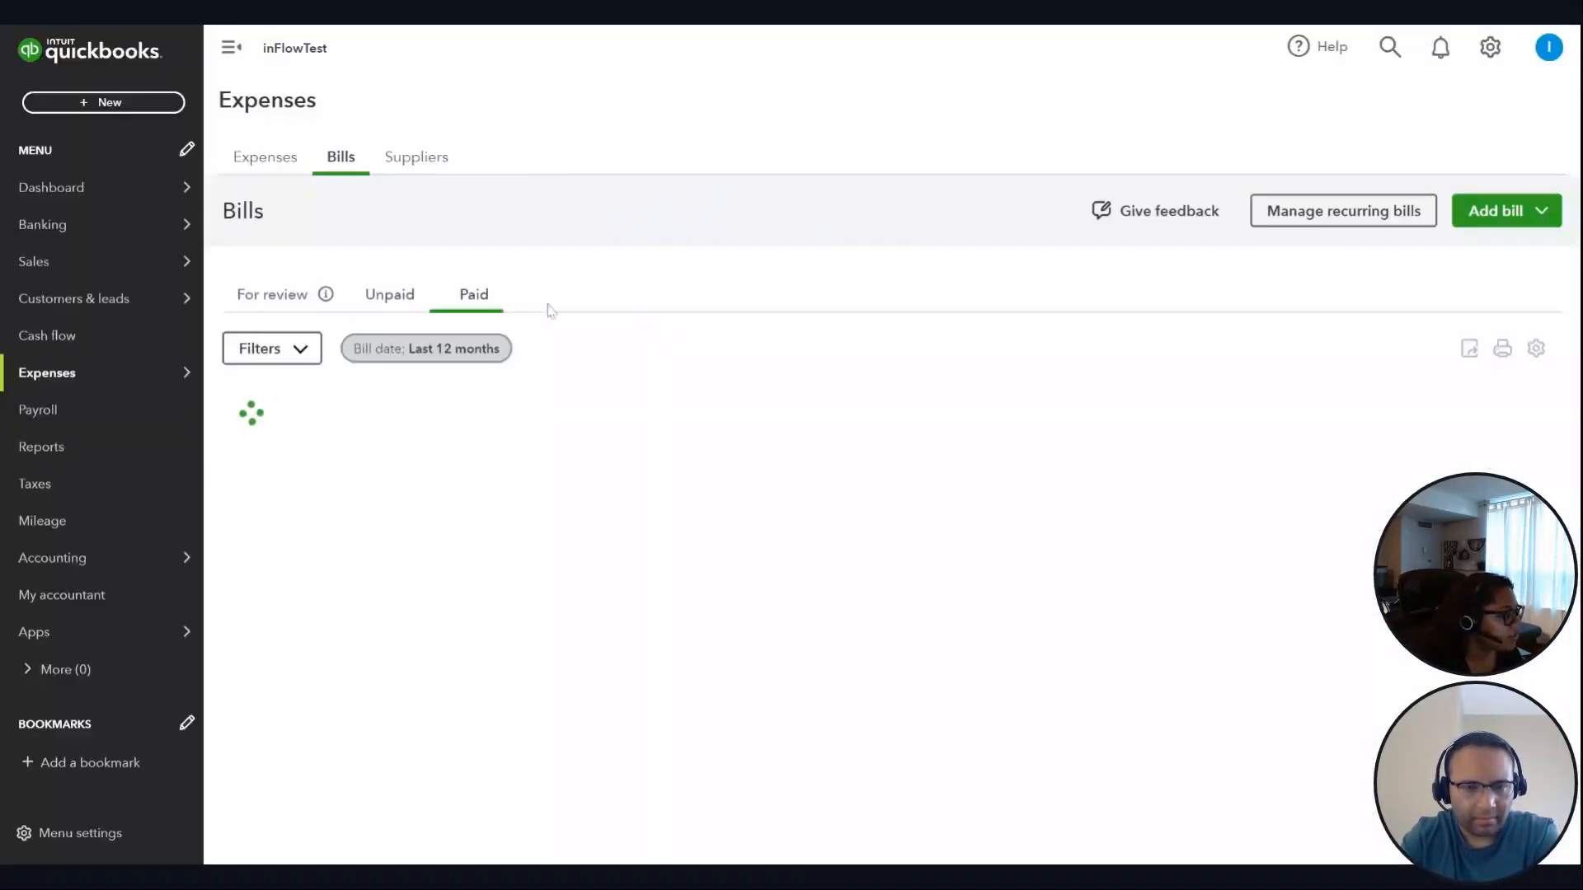